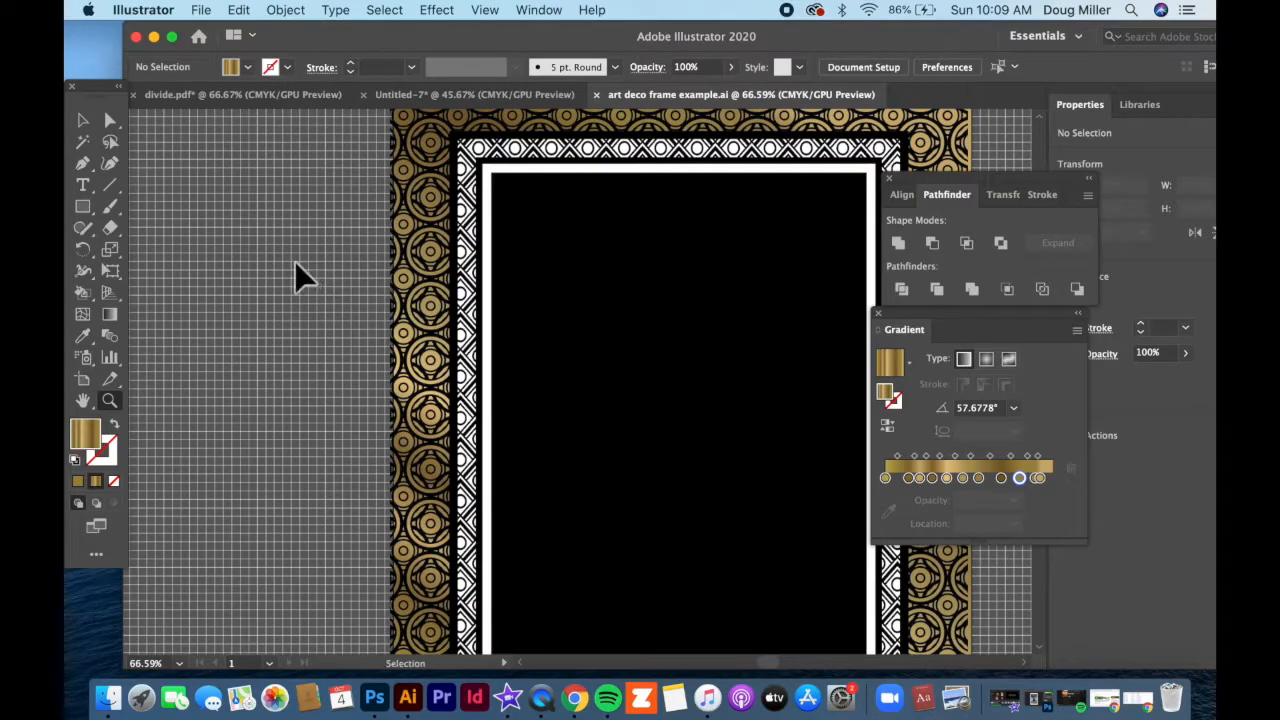
Delete the art deco frame artwork from the artboard and show the document grid with Snap to Grid enabled
key("Delete")
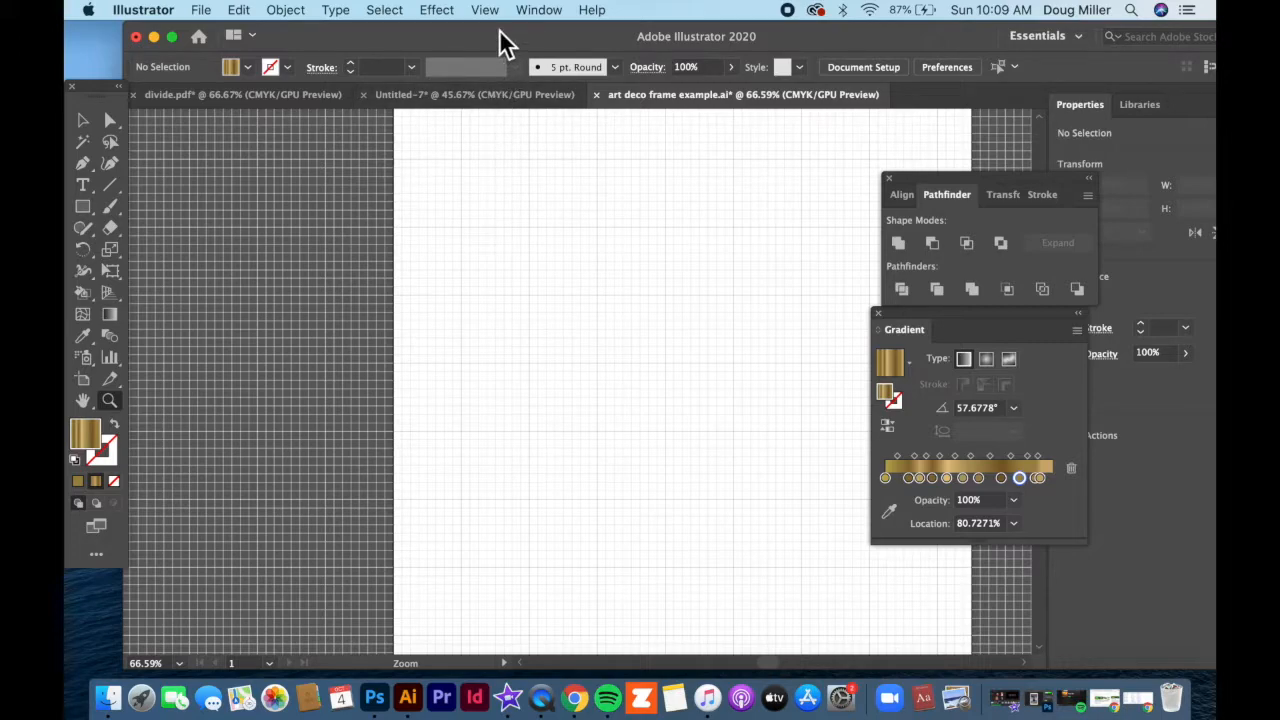
key("super+apostrophe")
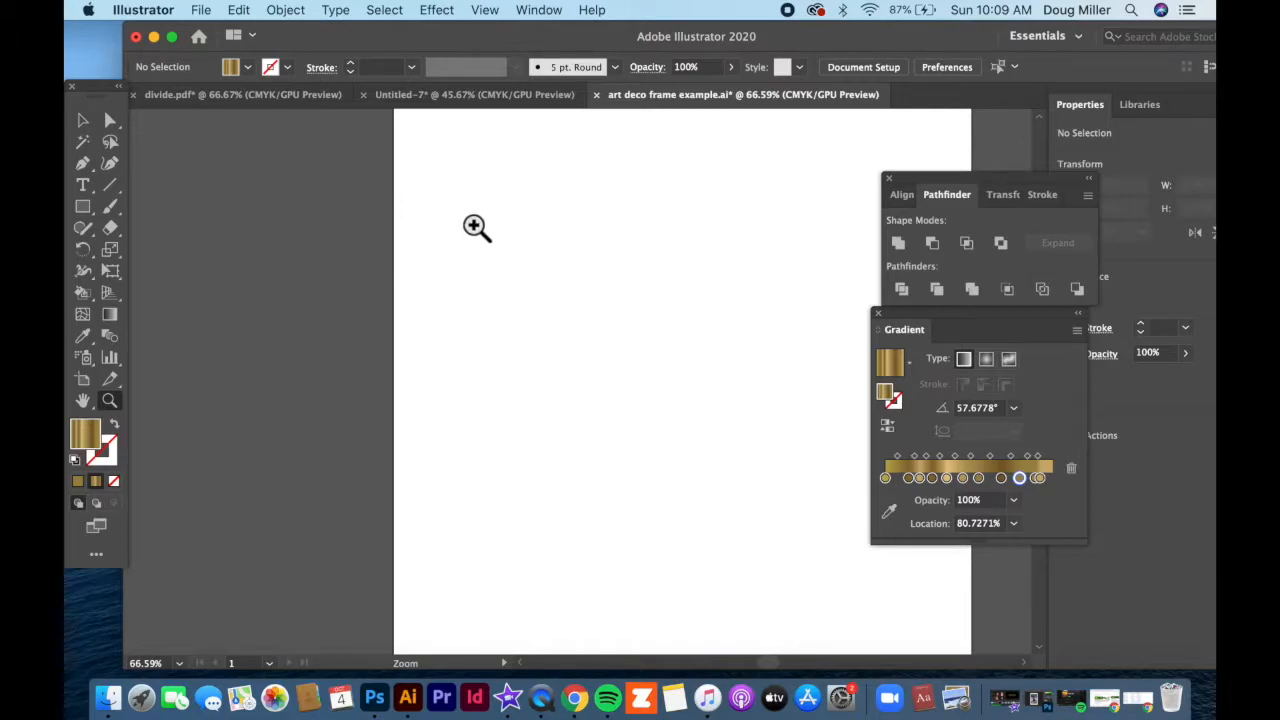
left_click(488, 12)
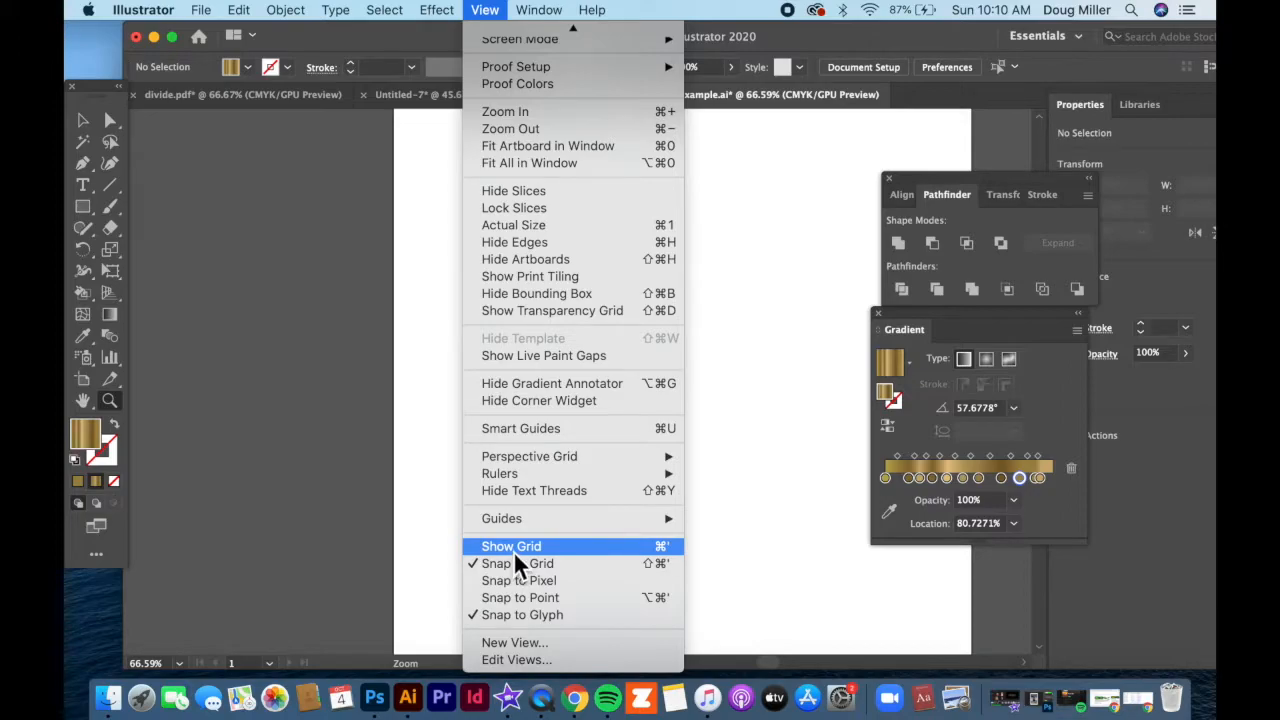
left_click(515, 550)
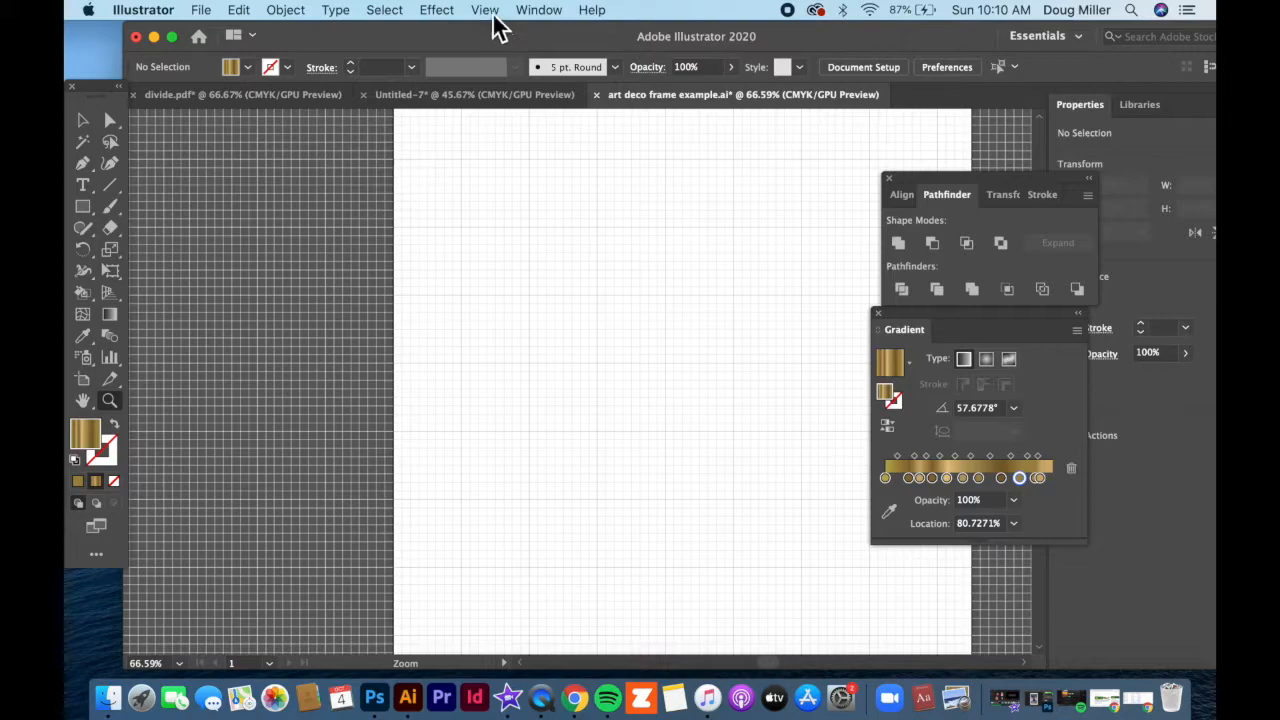
left_click(490, 14)
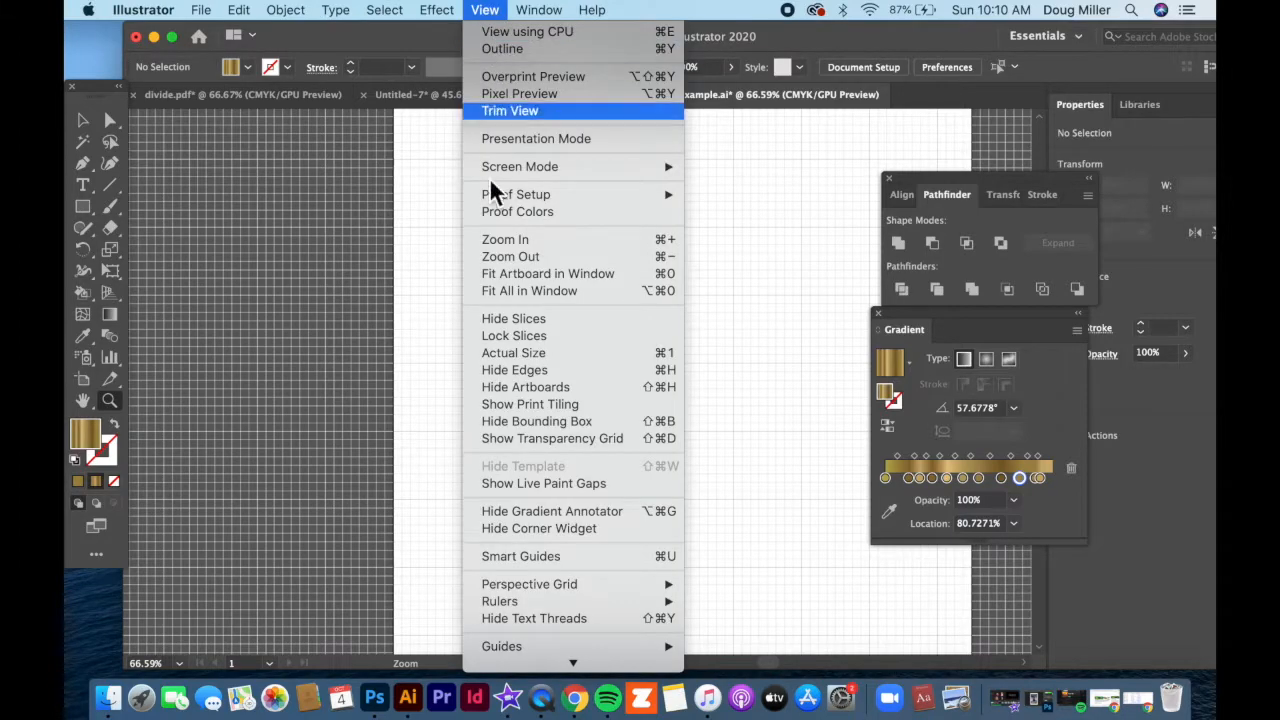
scroll(503, 500, "down", 3)
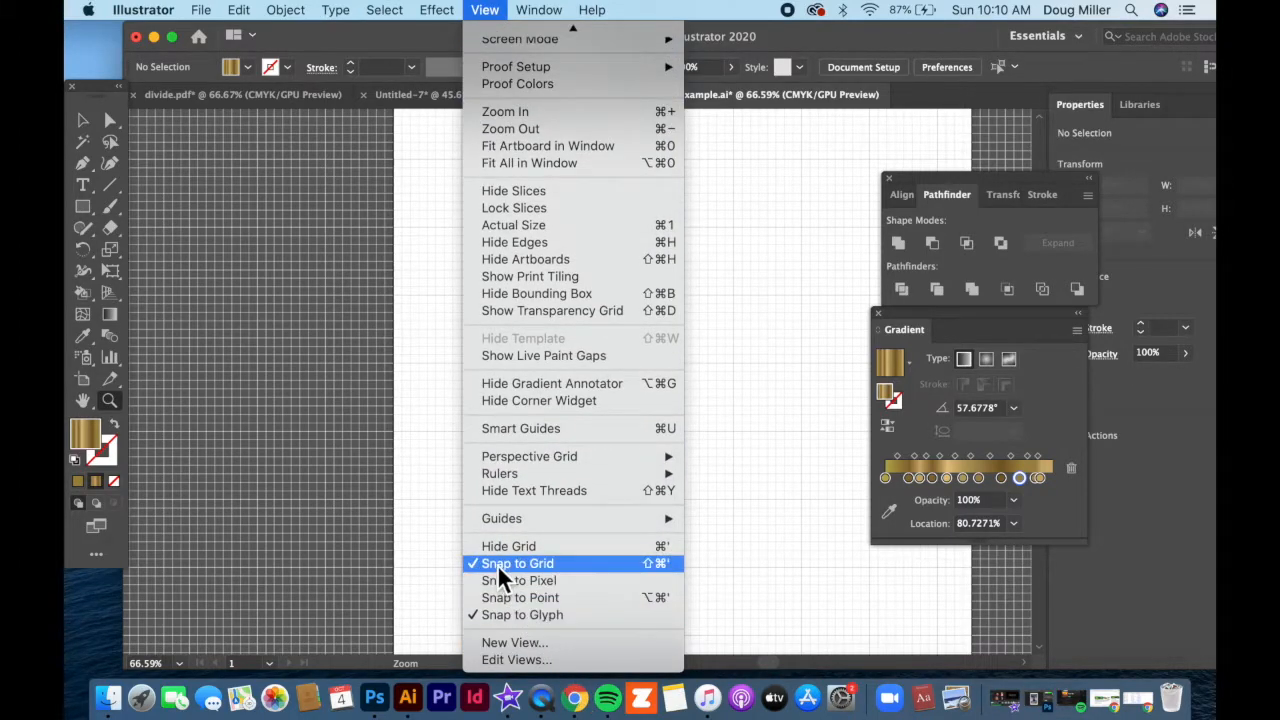
left_click(89, 223)
Try drawing a square with the Rectangle tool, snapping its corners to the grid lines, and undo it
left_click(84, 208)
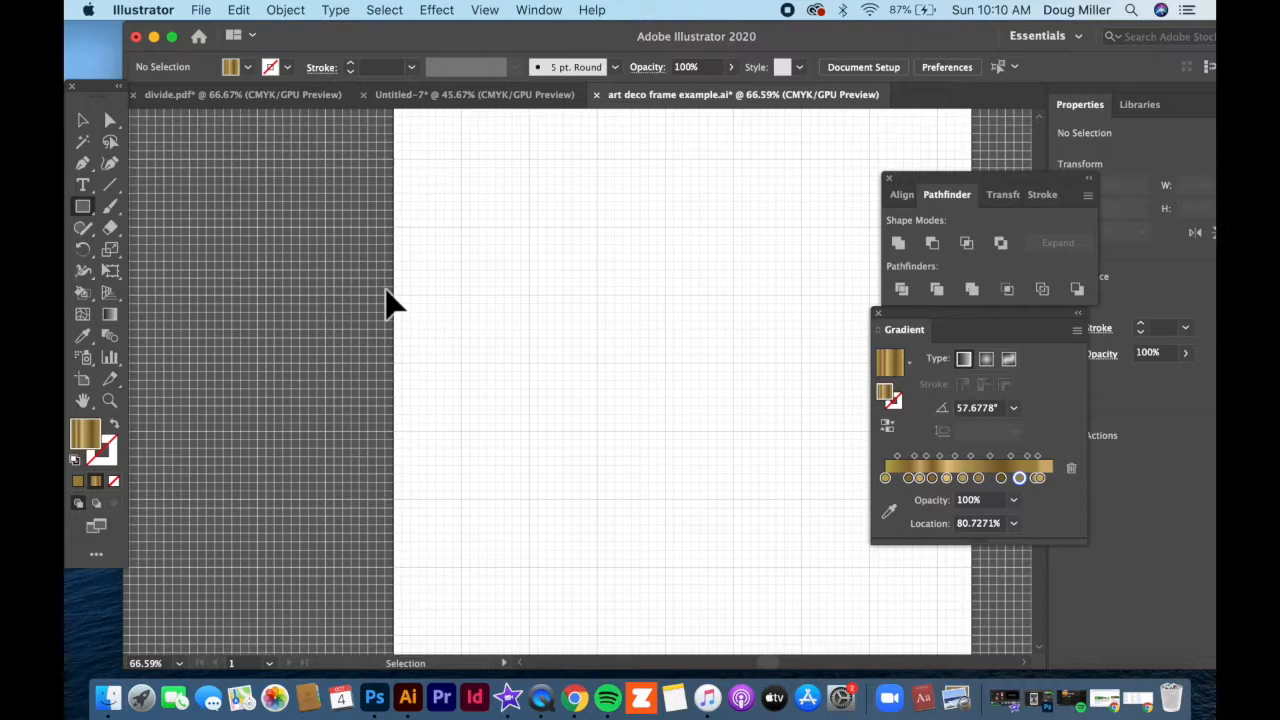
key("super+equal")
key("super+equal")
key("super+equal")
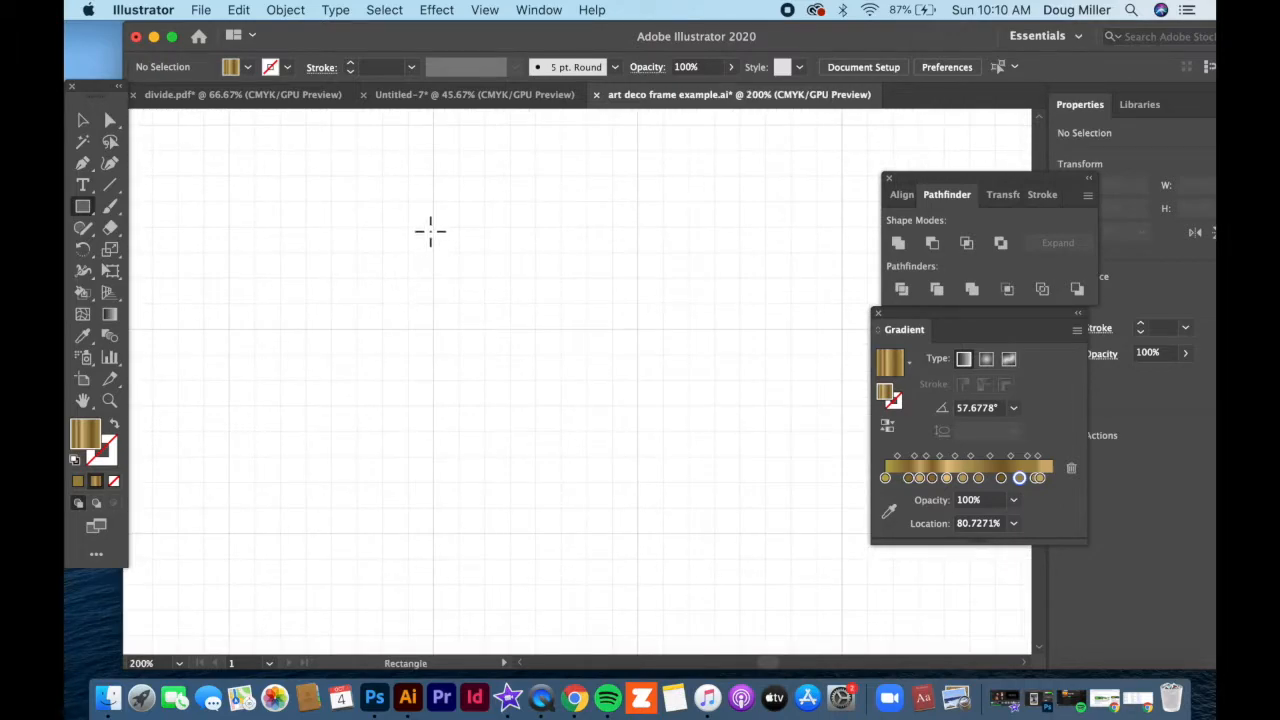
mouse_move(444, 209)
left_mouse_down()
mouse_move(474, 257)
mouse_move(569, 331)
mouse_move(756, 565)
mouse_move(855, 577)
mouse_move(832, 540)
mouse_move(853, 581)
left_mouse_up()
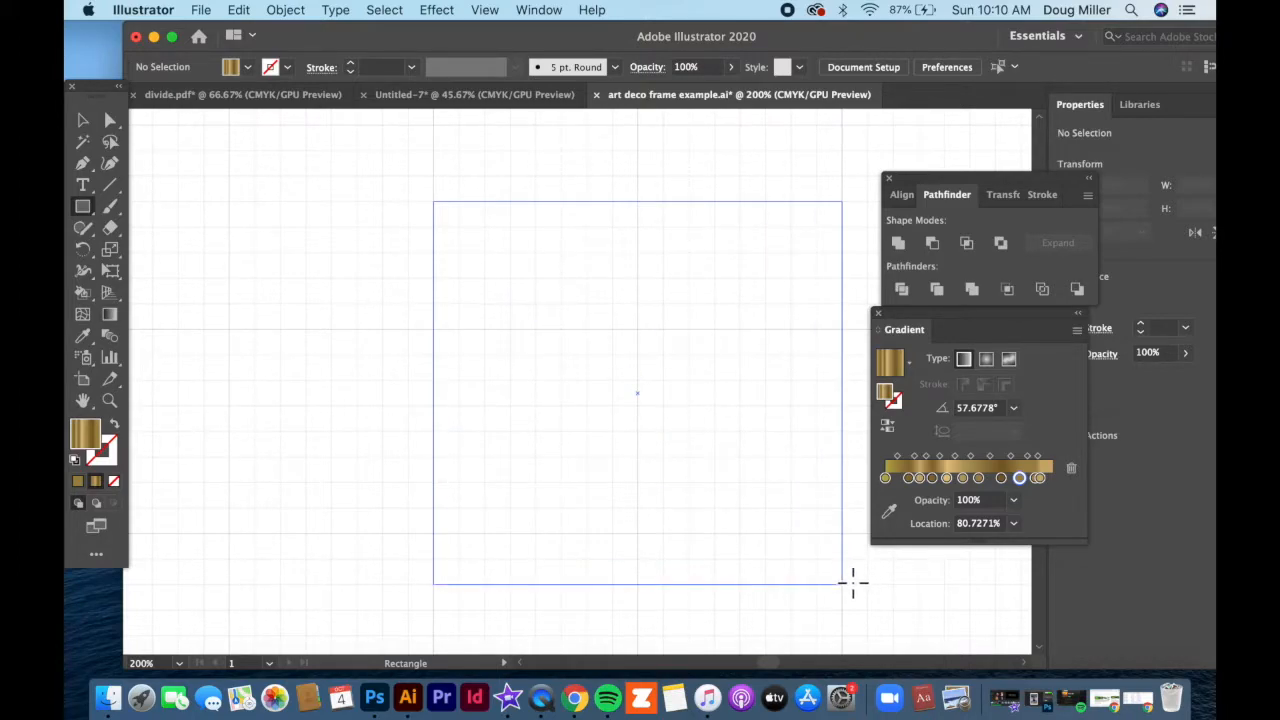
mouse_move(856, 594)
left_mouse_down()
mouse_move(859, 613)
mouse_move(853, 549)
mouse_move(874, 555)
mouse_move(845, 543)
left_mouse_up()
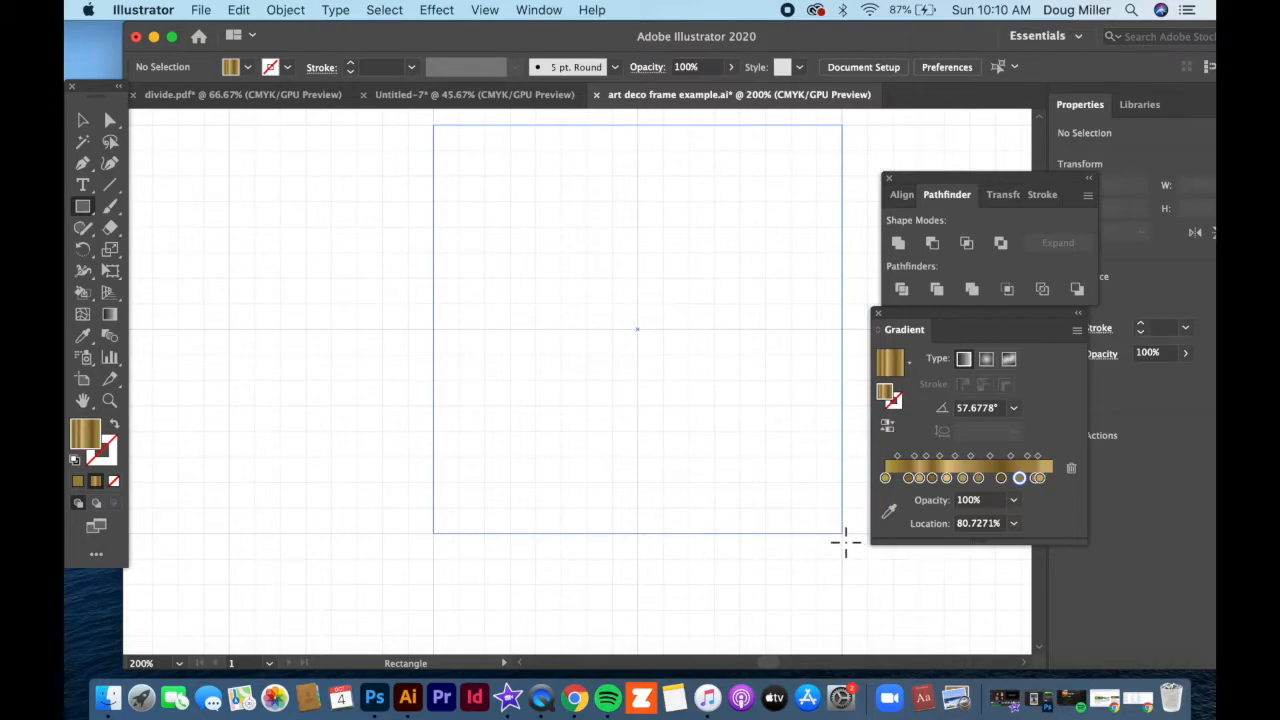
left_click_drag(845, 543, 845, 543)
key("super+z")
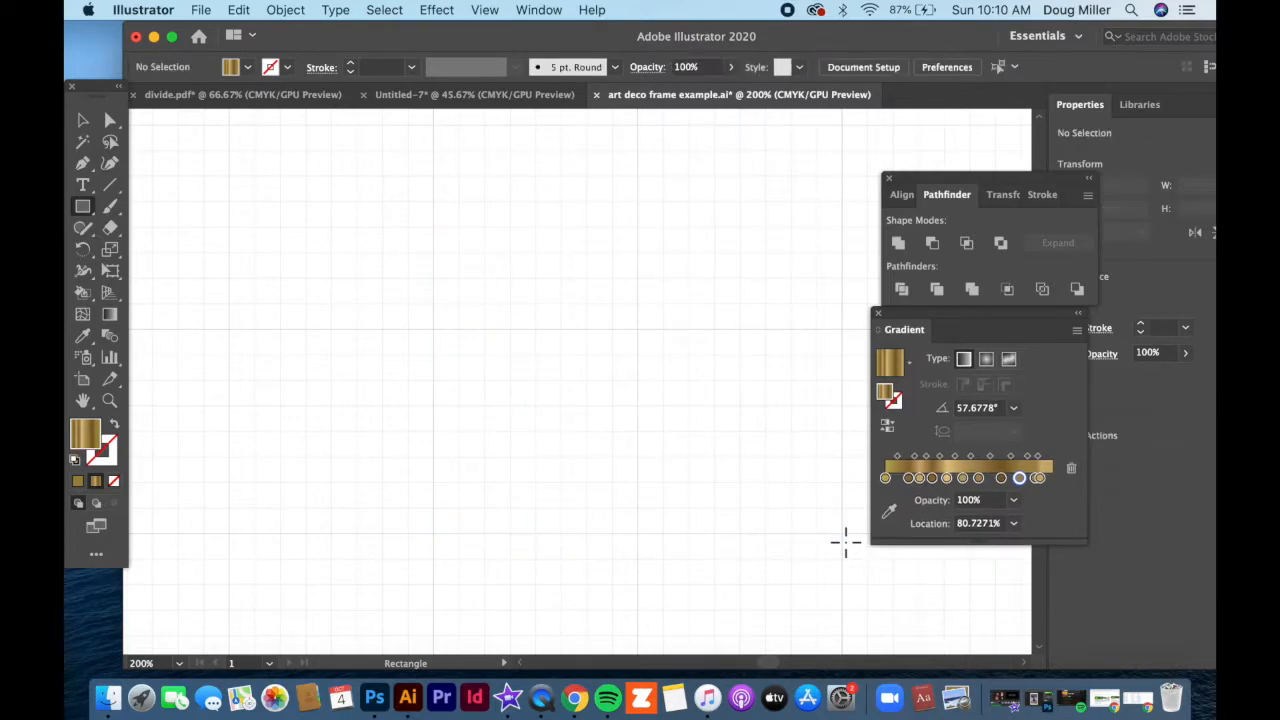
Restore the default white fill and black 1 pt stroke, and move the floating Pathfinder and Gradient panels clear of the artboard
left_click(75, 459)
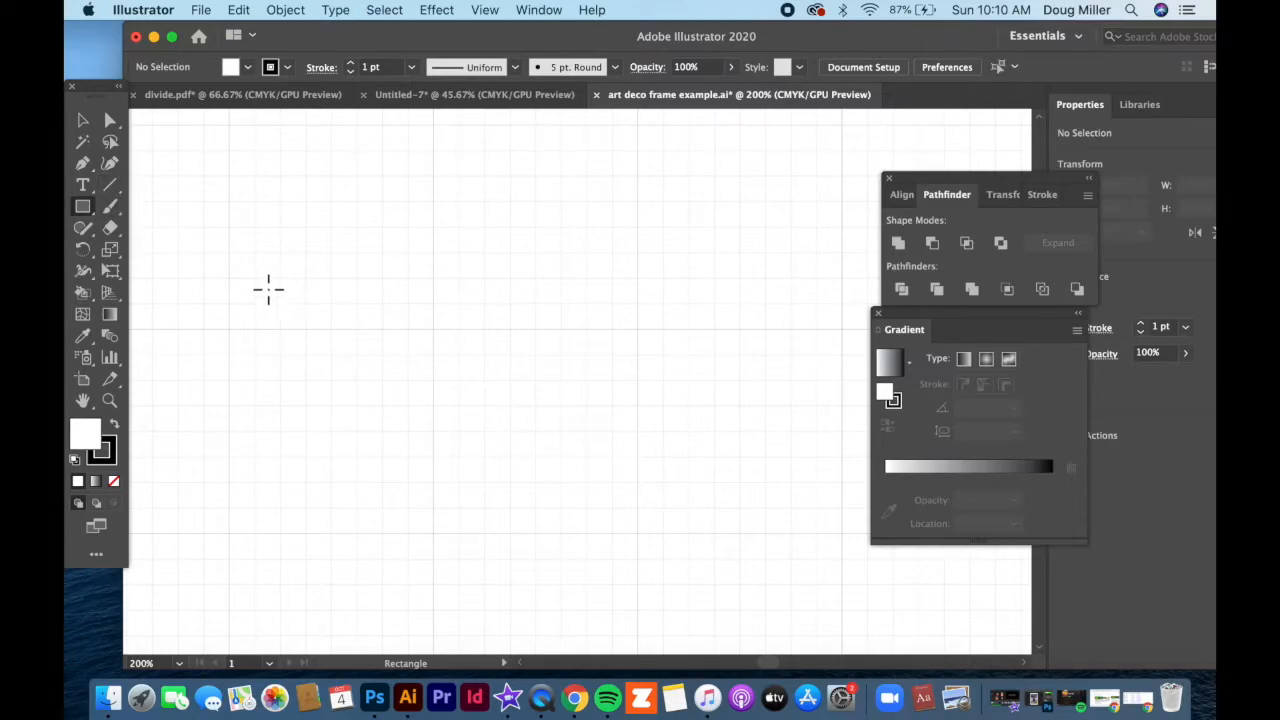
scroll(394, 349, "up", 2)
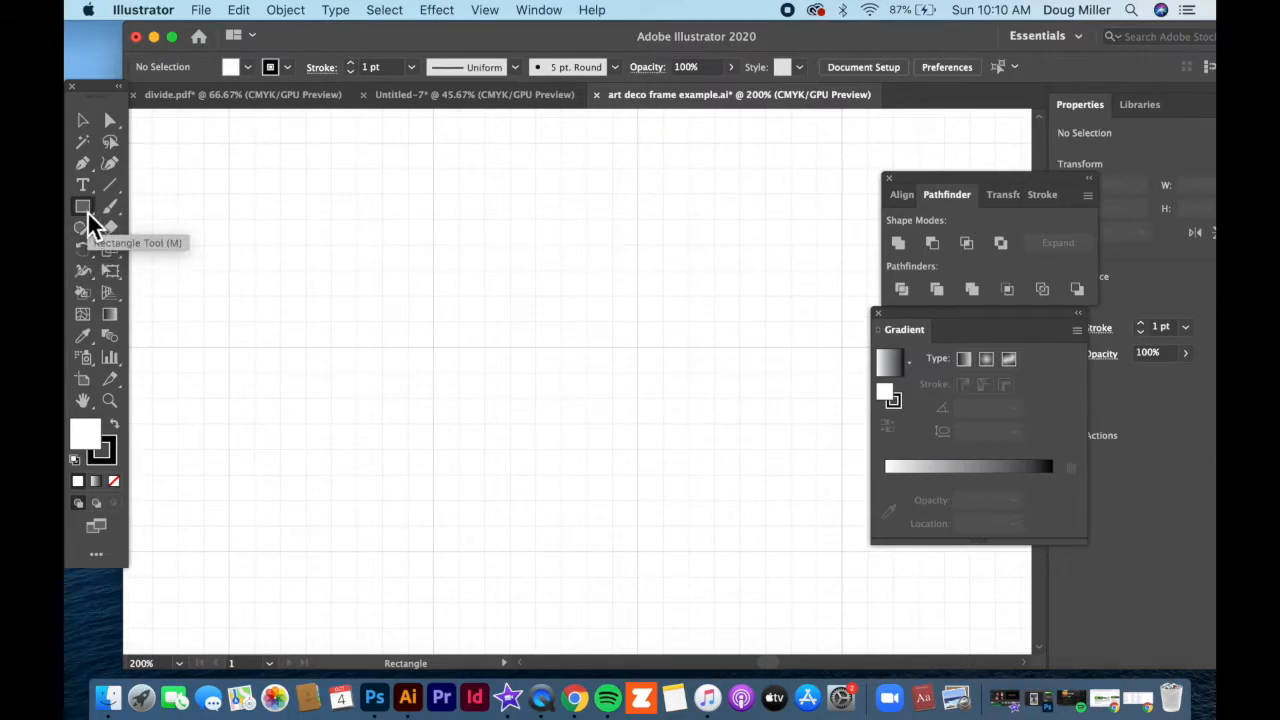
left_click_drag(88, 222, 125, 254)
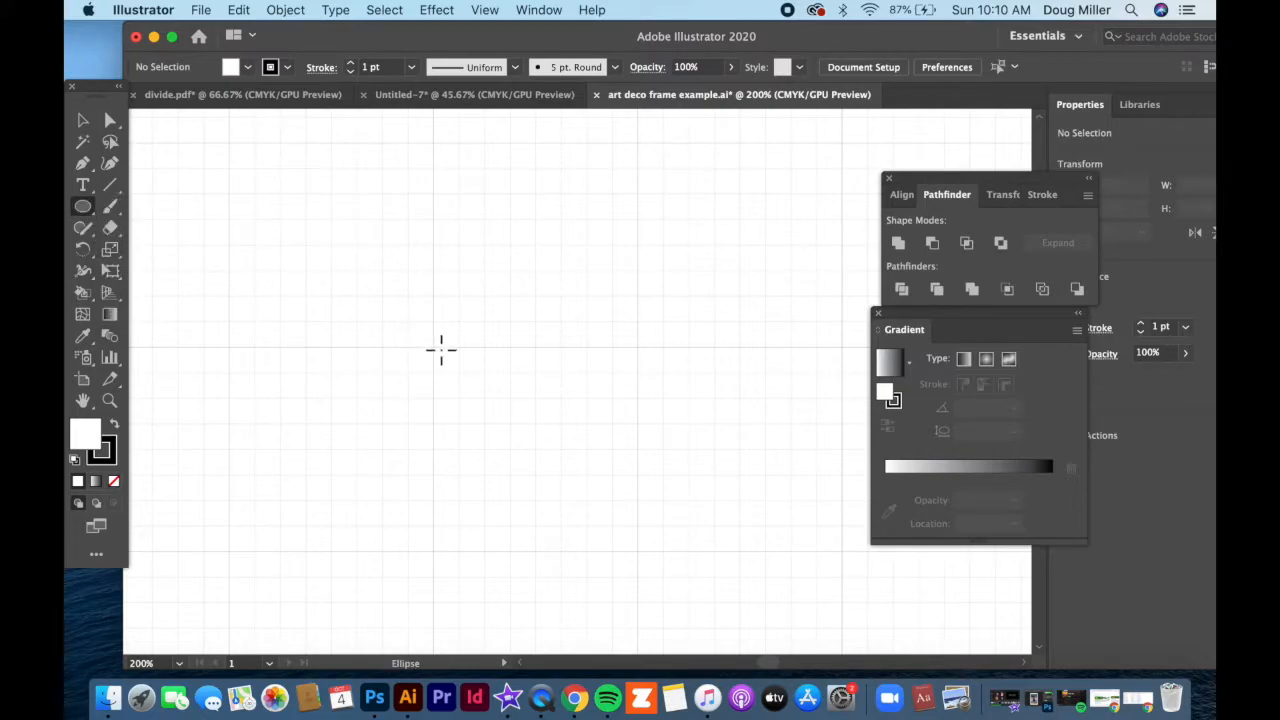
key("super+r")
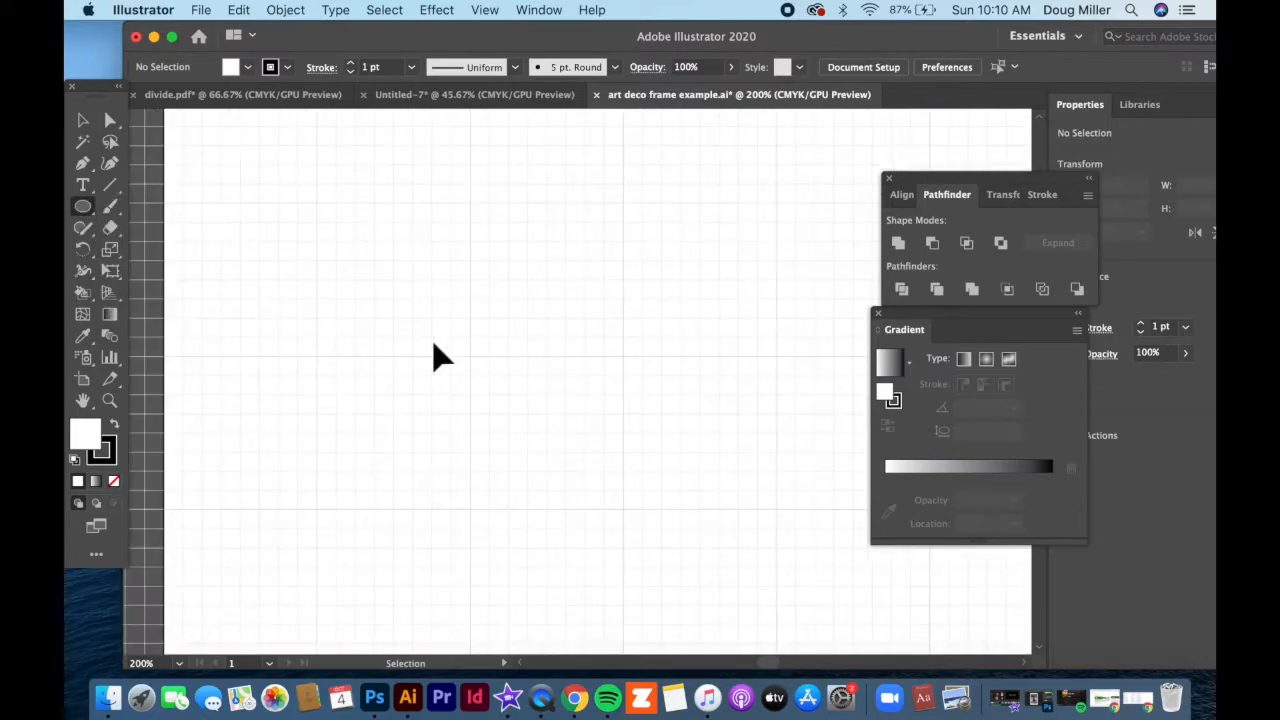
key("super+minus")
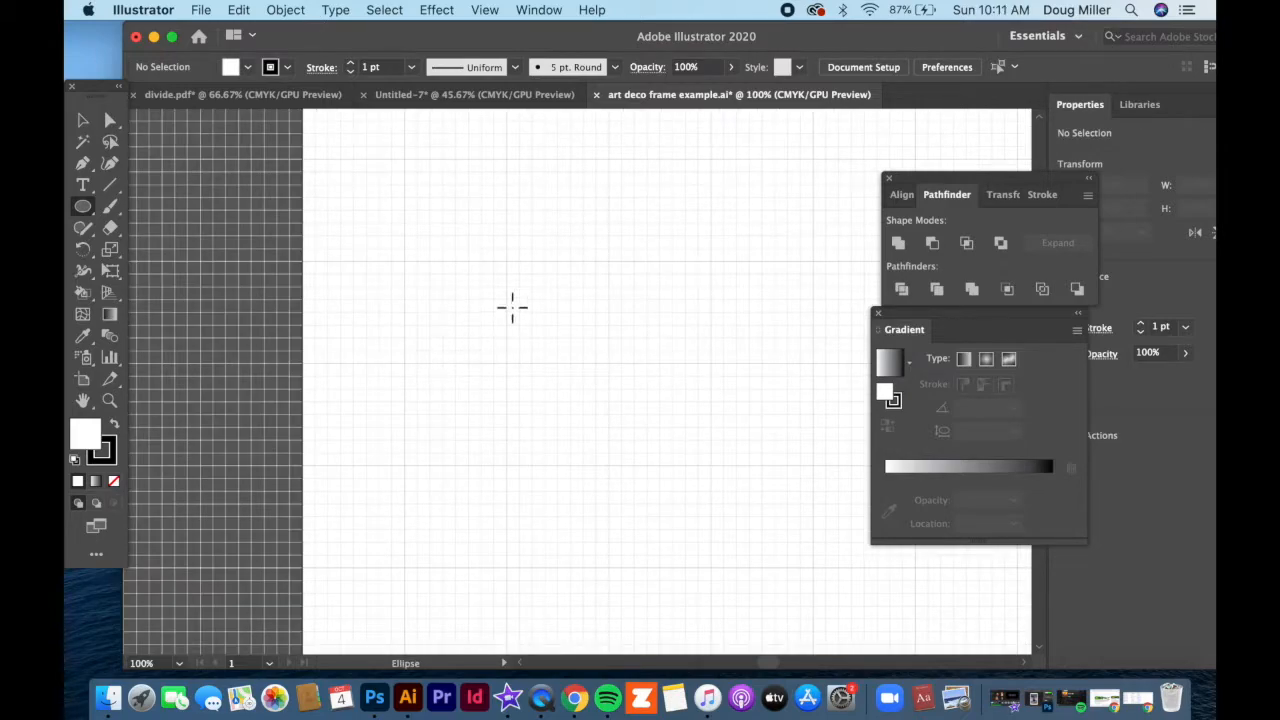
left_click_drag(922, 181, 1036, 201)
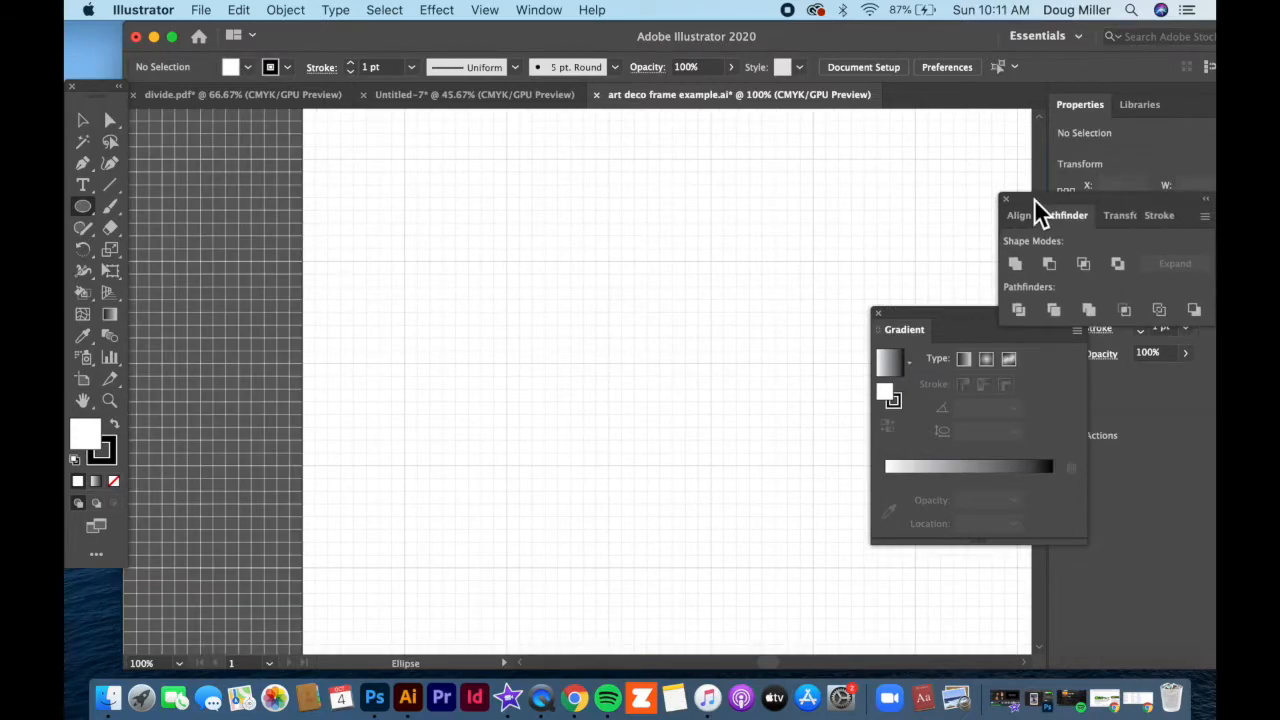
left_click_drag(966, 316, 1091, 346)
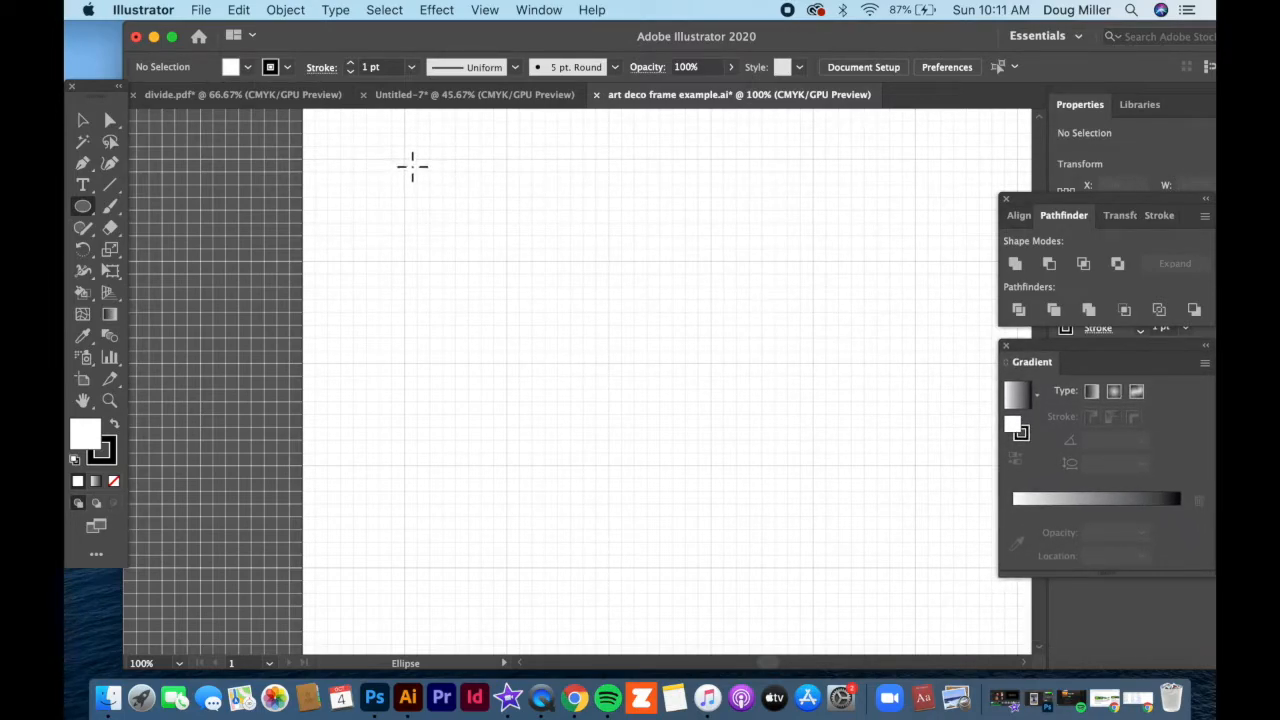
Draw four concentric circles snapped to the grid, from 288 pt wide for the outermost to 180 pt for the innermost
left_click_drag(413, 167, 827, 573)
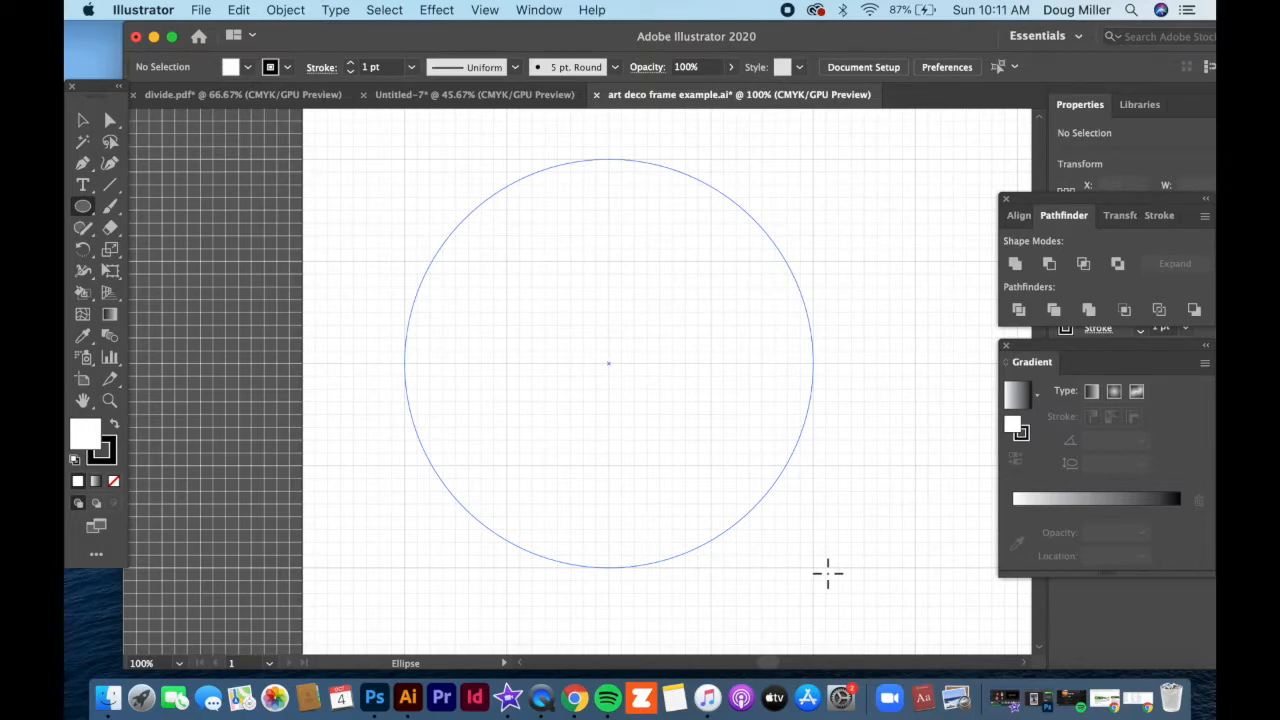
left_click_drag(827, 573, 827, 573)
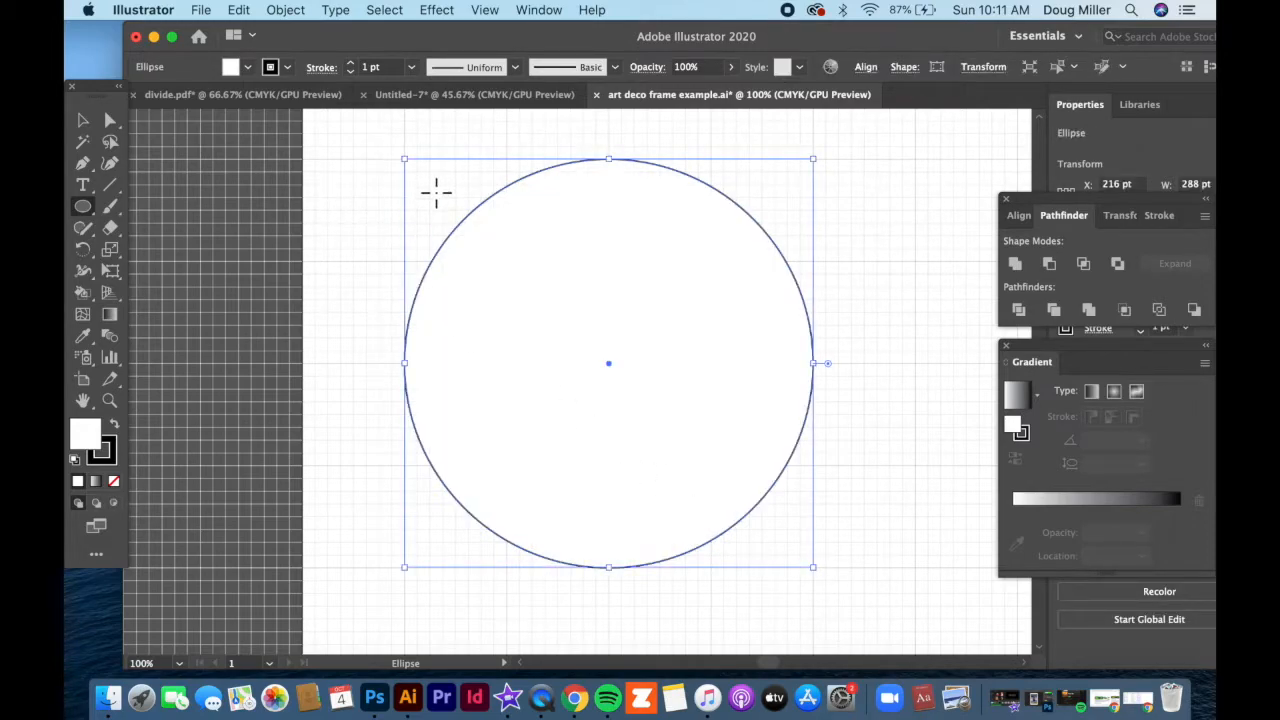
left_click_drag(424, 180, 802, 552)
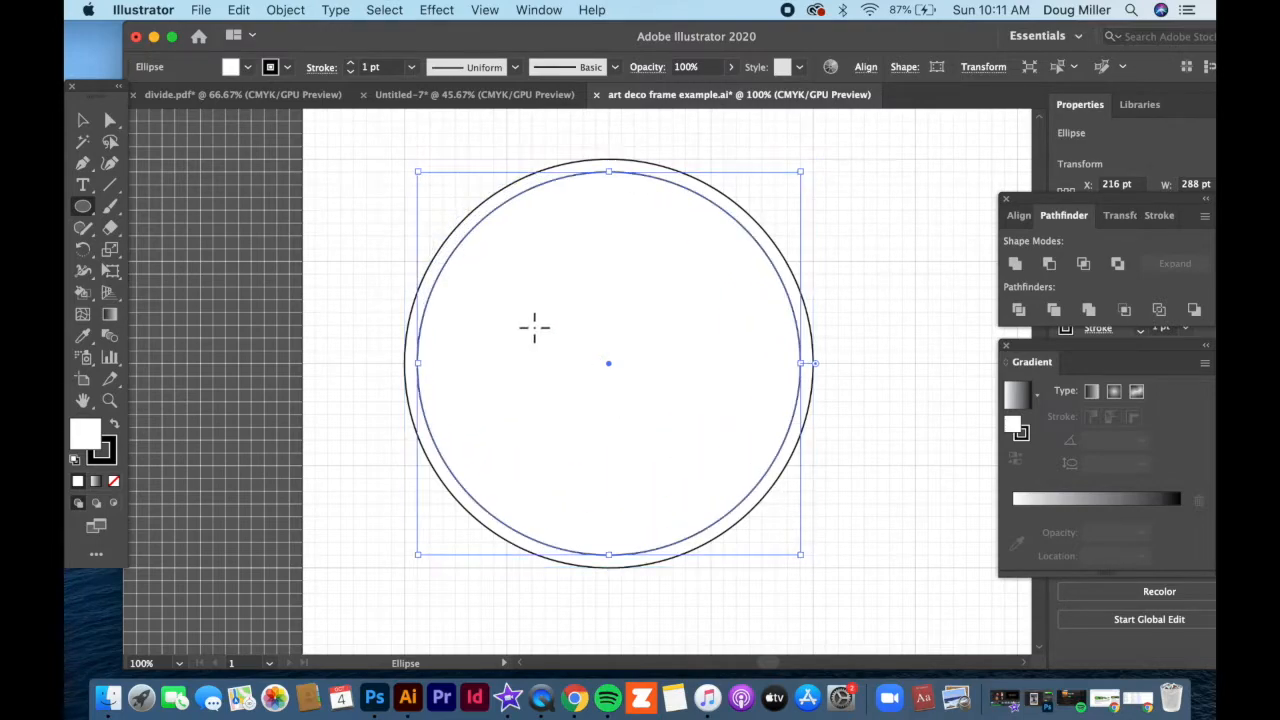
left_click_drag(457, 211, 775, 521)
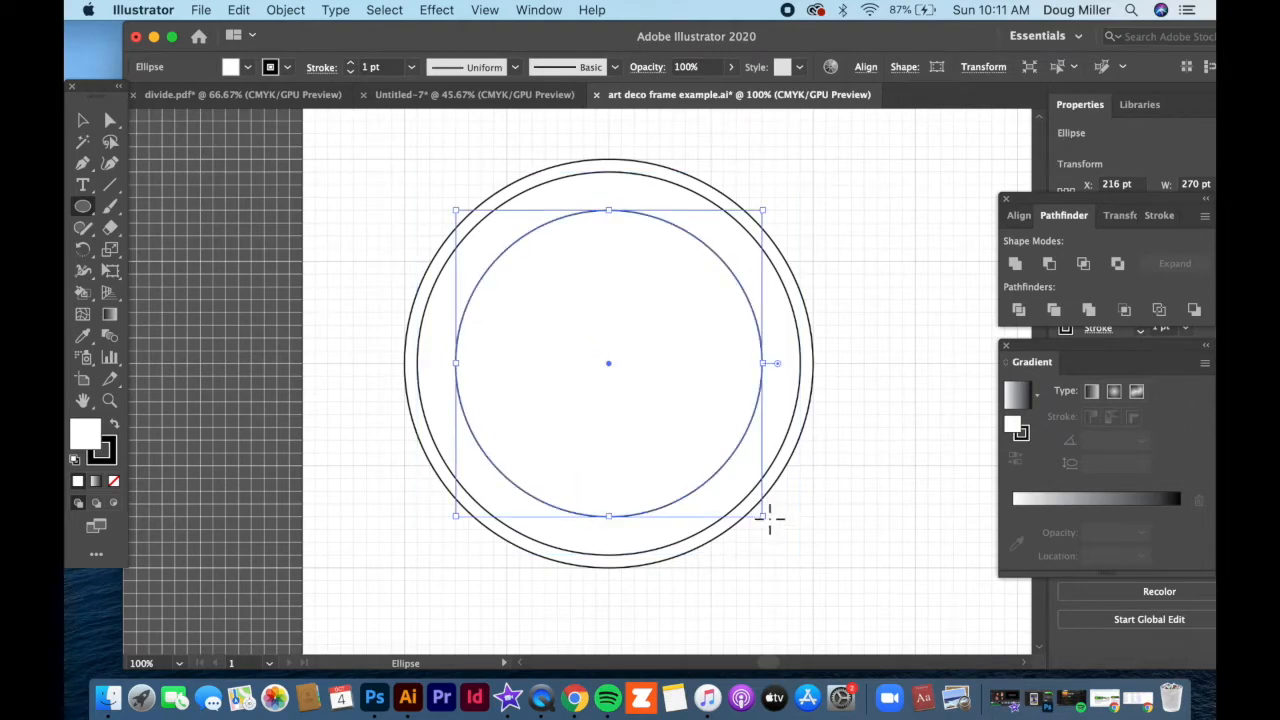
left_click_drag(481, 236, 738, 492)
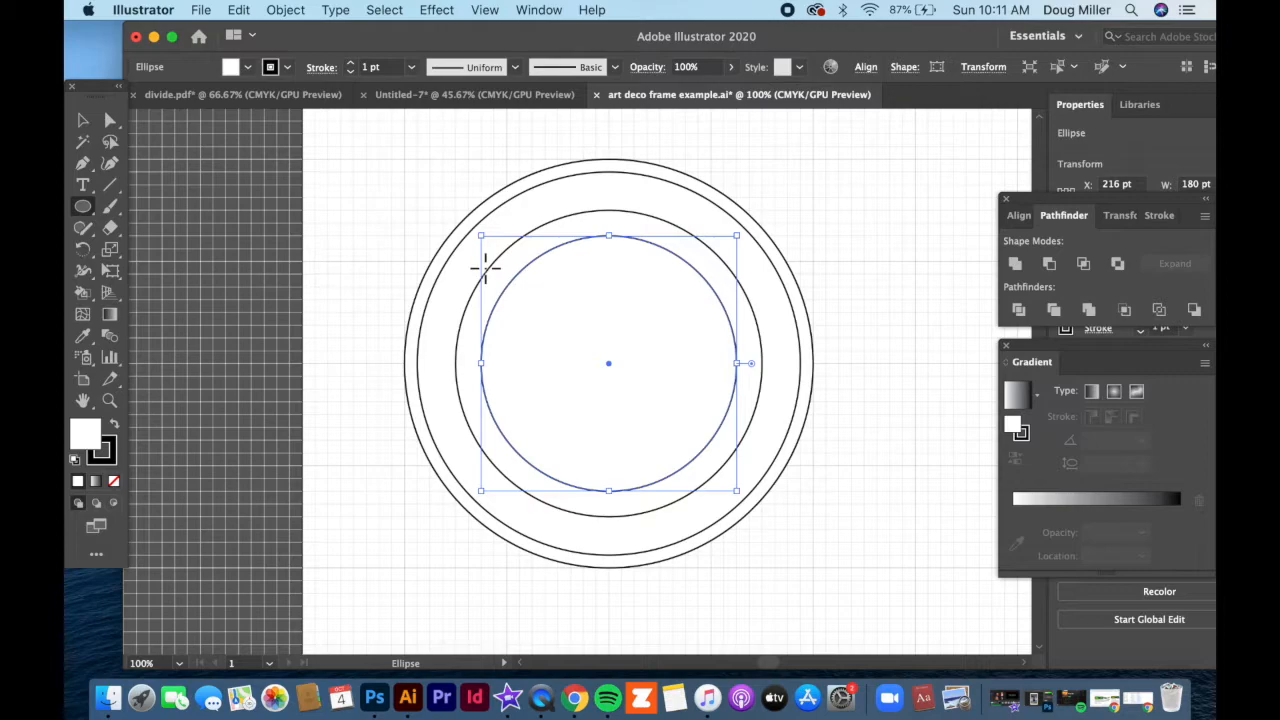
Add six smaller concentric circles around the same center, including ones 144 pt, 54 pt and 36 pt wide
left_click_drag(469, 249, 719, 433)
left_click_drag(551, 311, 722, 449)
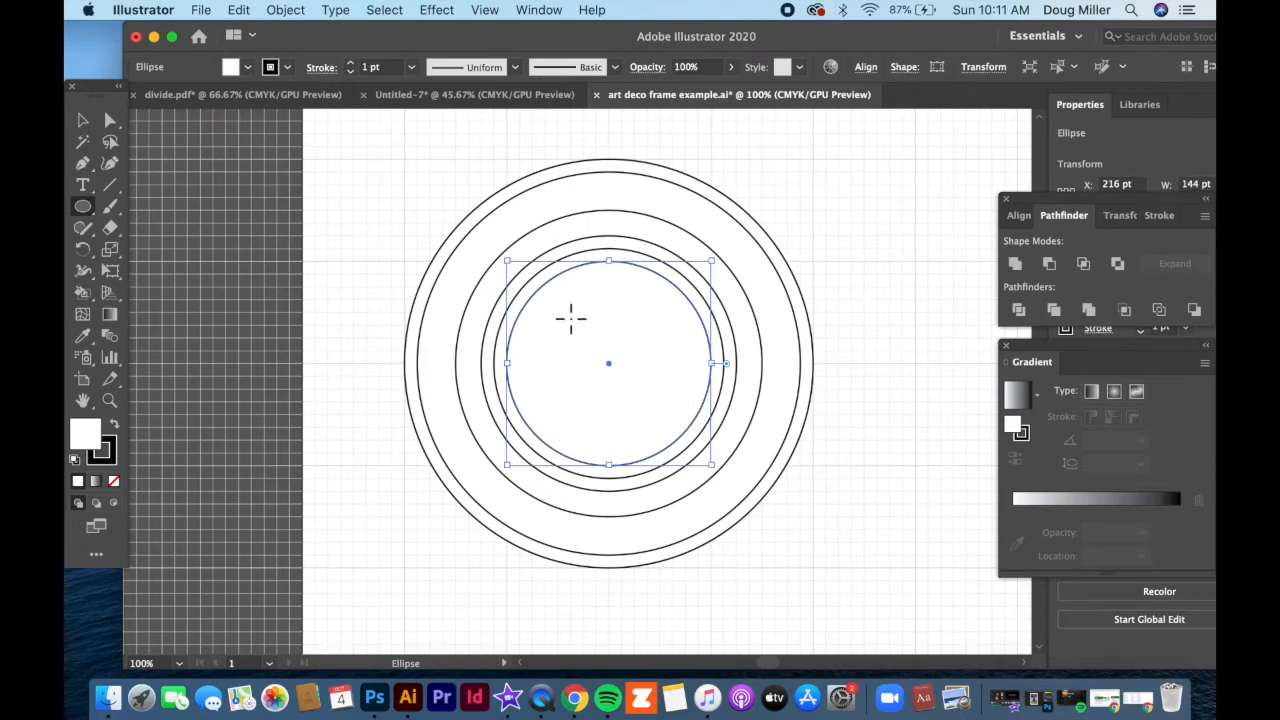
left_click_drag(608, 363, 692, 423)
left_click_drag(608, 363, 671, 421)
left_click_drag(608, 363, 635, 388)
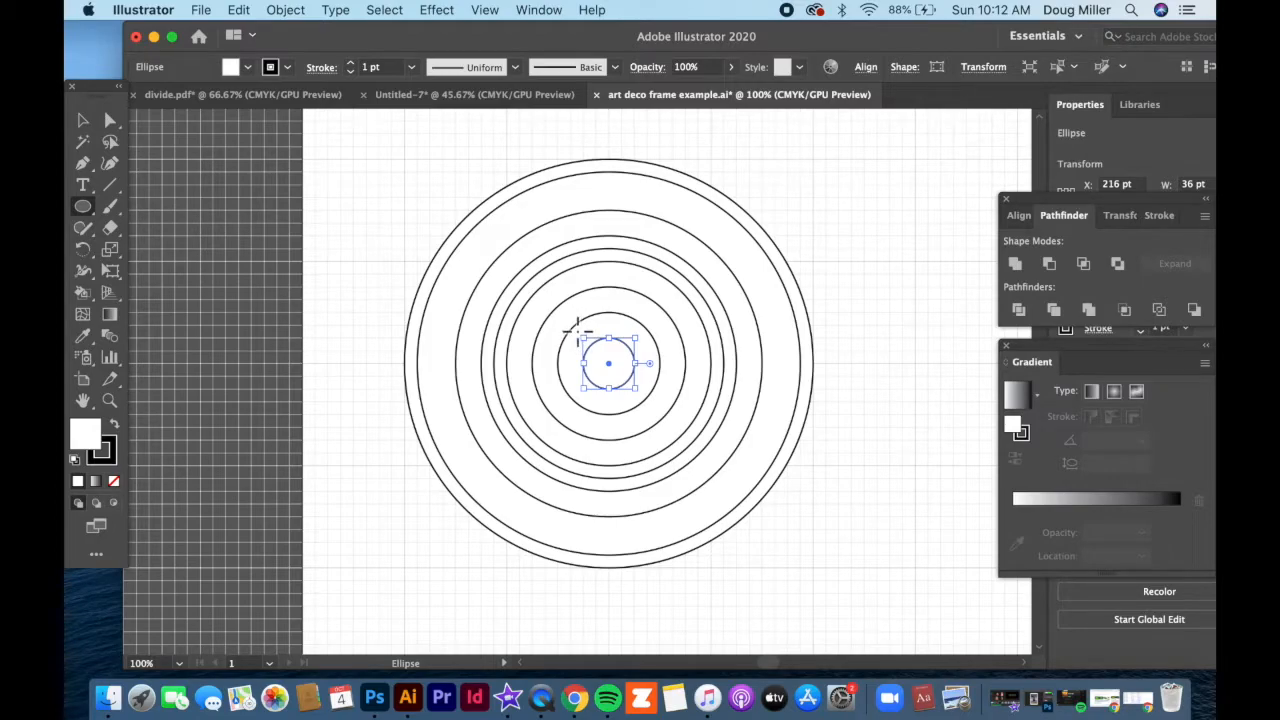
key("super+z")
key("super+shift+z")
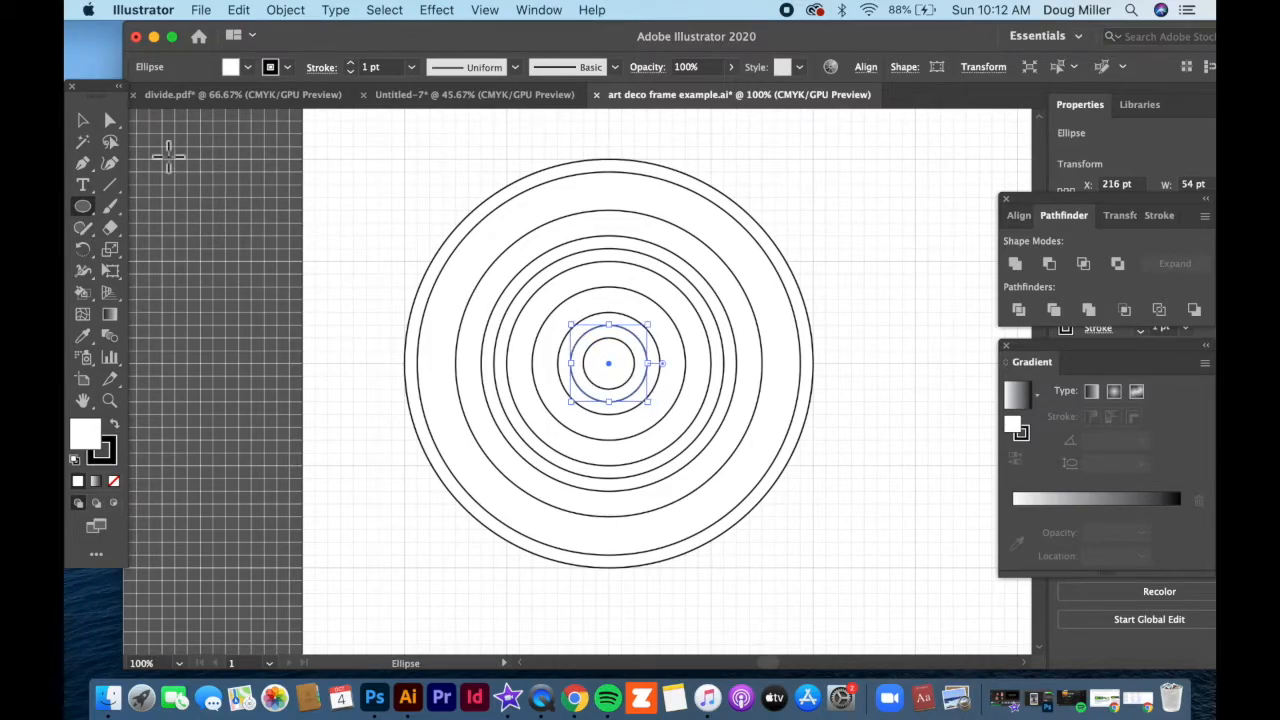
Select all the concentric circles and split them into separate shapes with the Pathfinder Divide operation
left_click(83, 120)
left_click(390, 240)
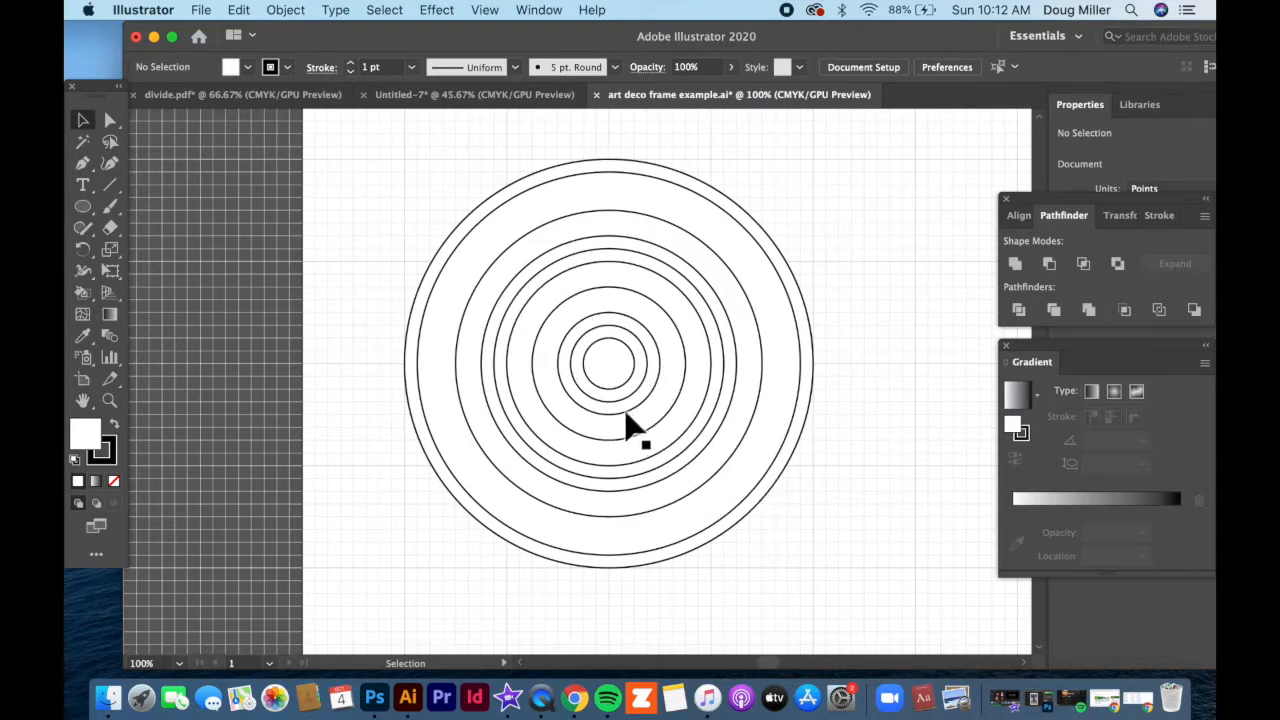
key("super+a")
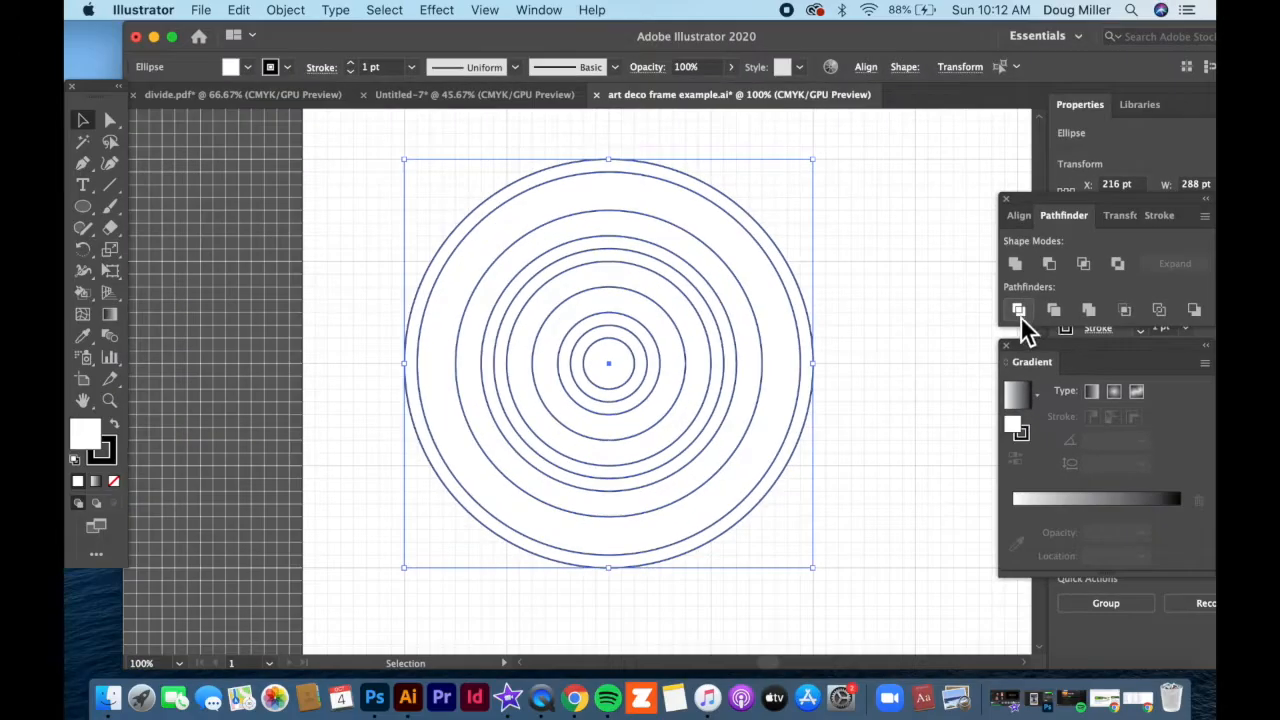
left_click(1019, 313)
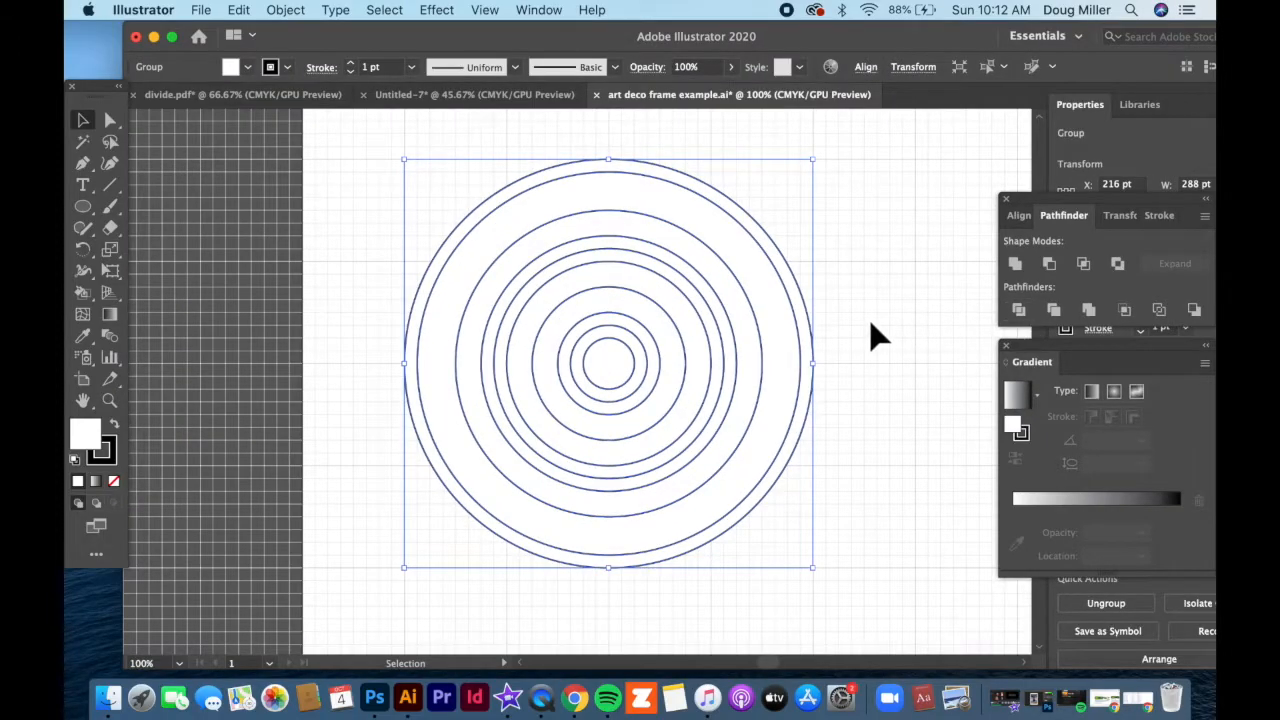
left_click(868, 334)
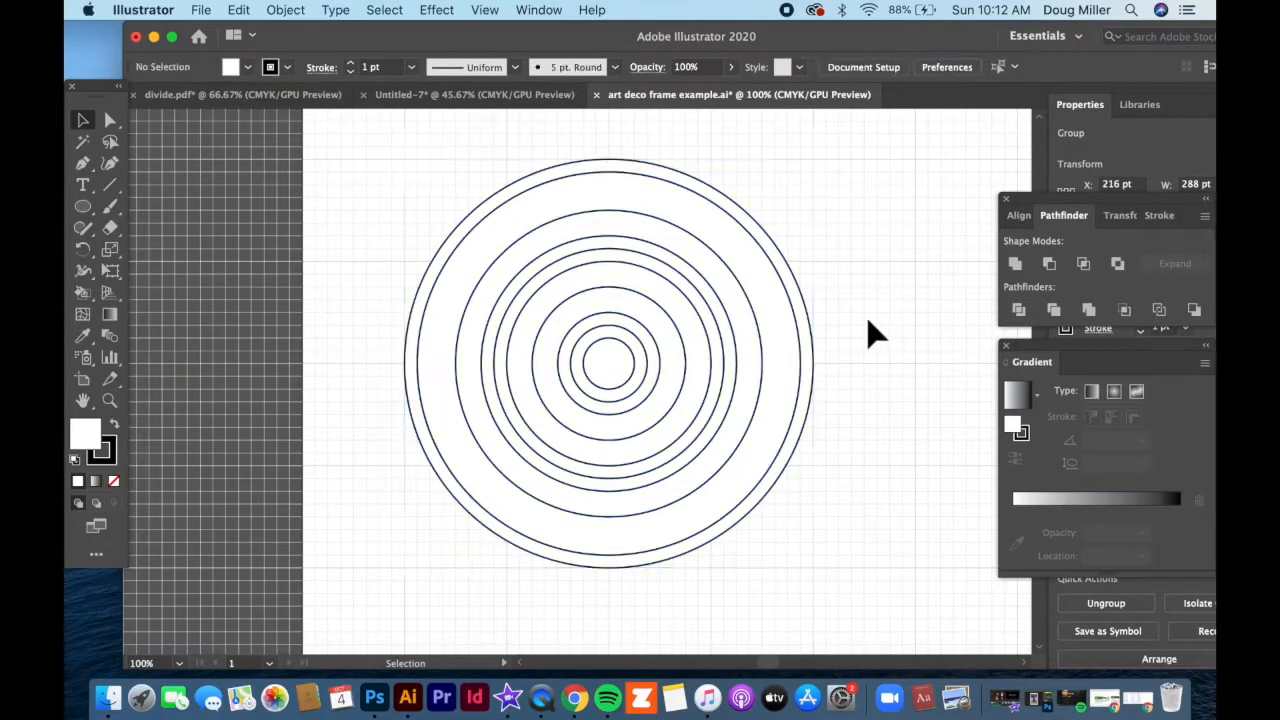
Ungroup the divided circle shapes so each ring can be selected on its own, and clear the selection
left_click(789, 340)
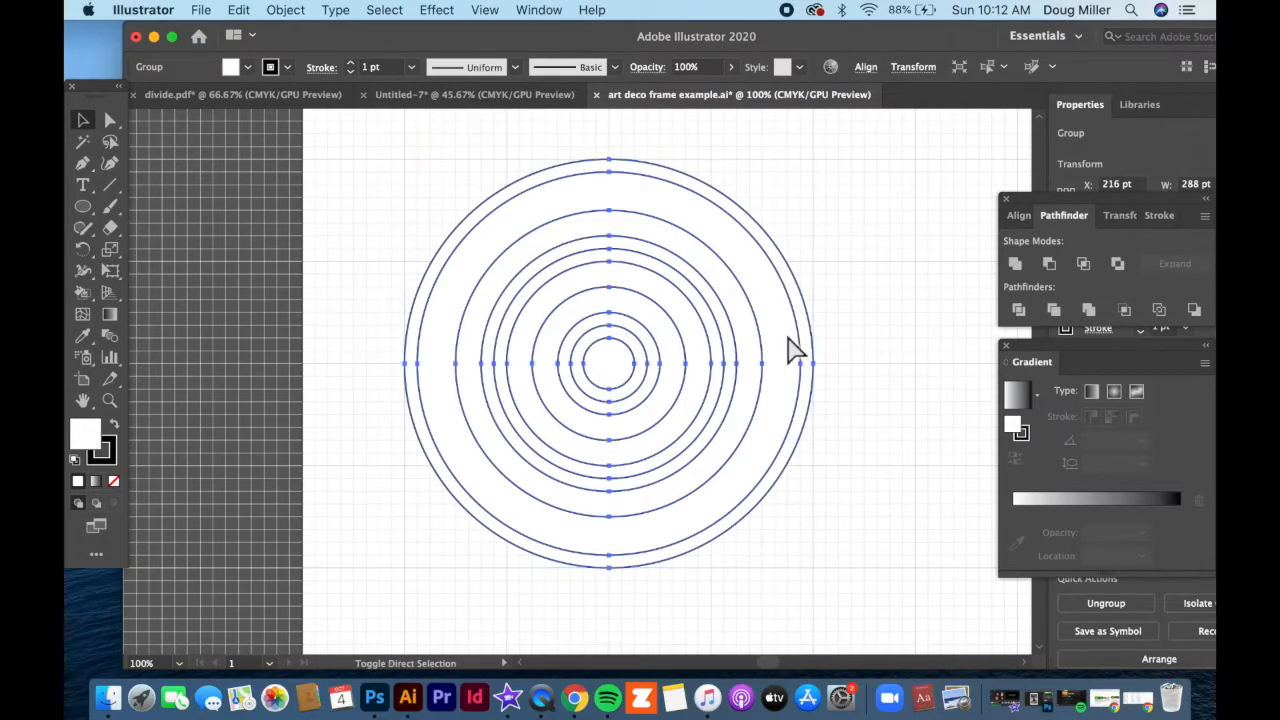
key("super+shift+g")
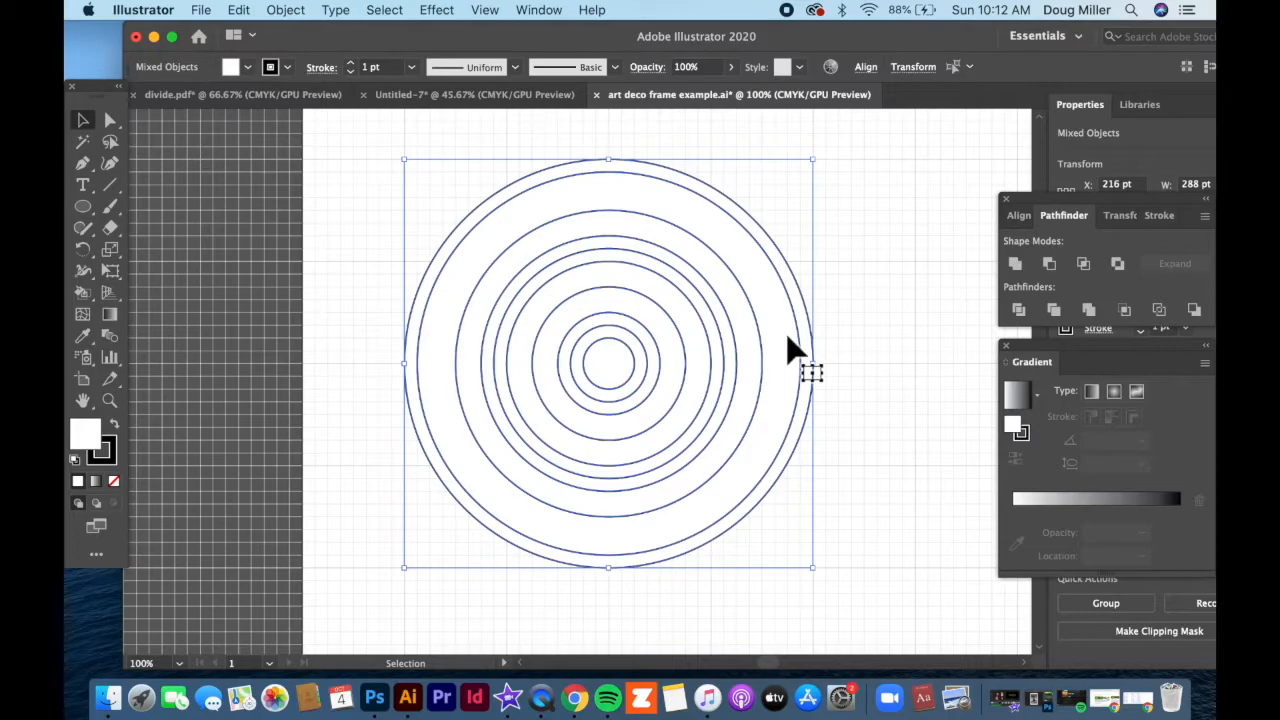
right_click(788, 338)
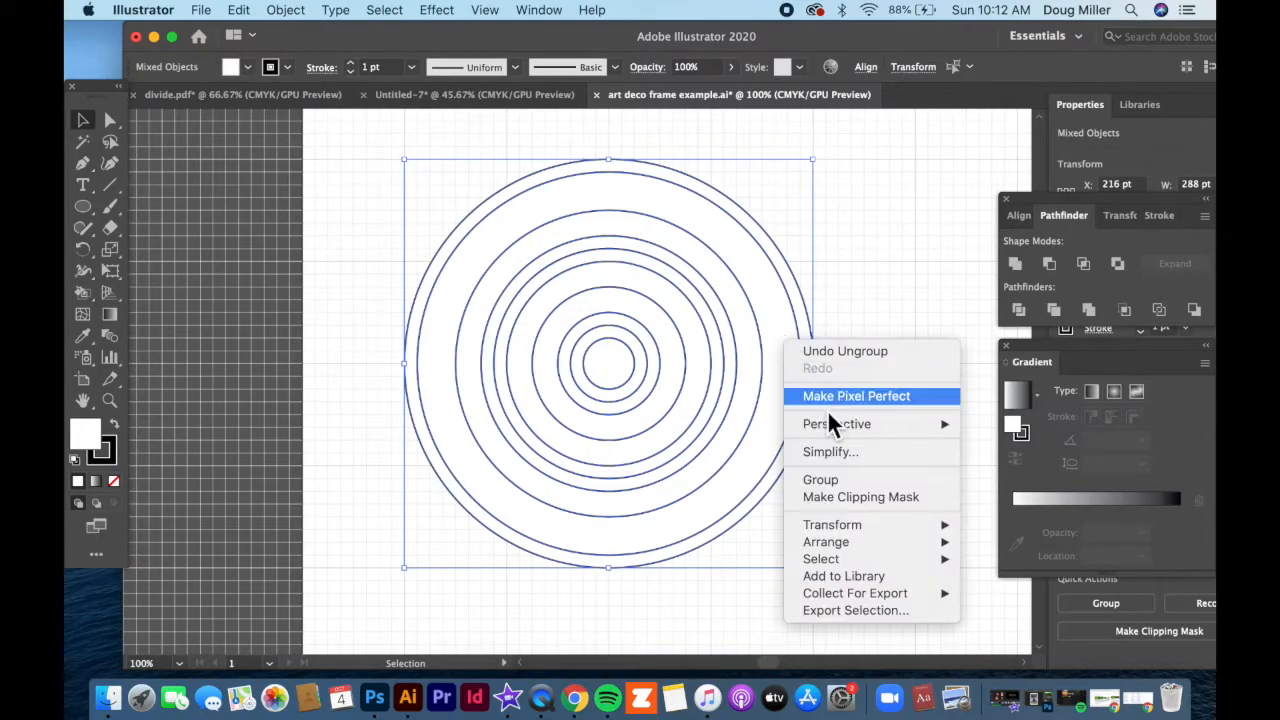
left_click(849, 268)
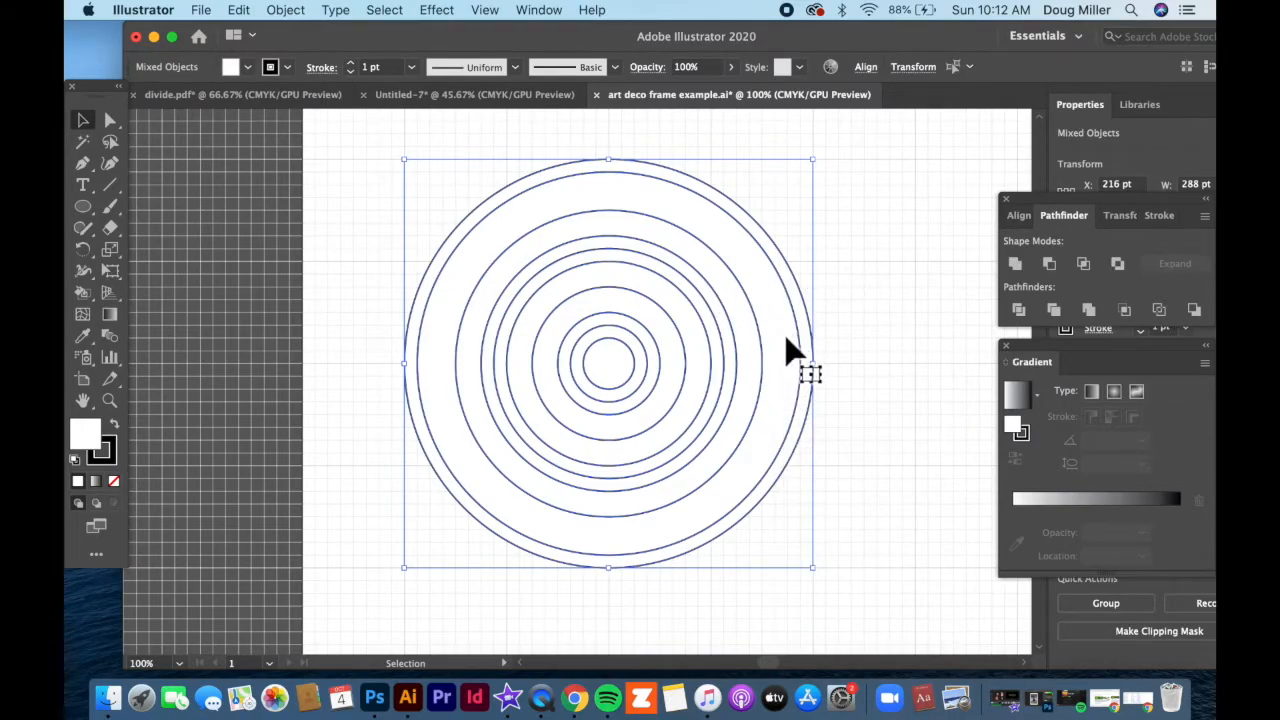
left_click(880, 350)
left_click(786, 379)
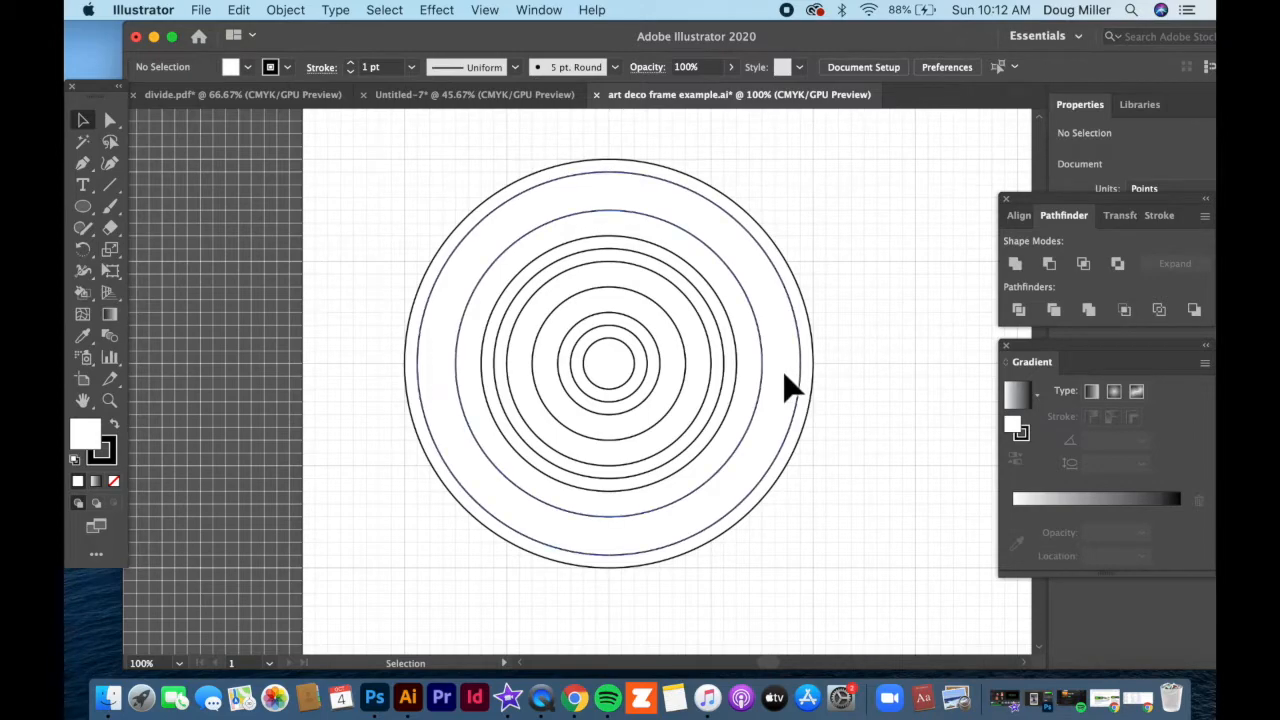
Delete every second ring of the divided circles, starting with the second ring from the outside and ending with the center disc
left_click(784, 386)
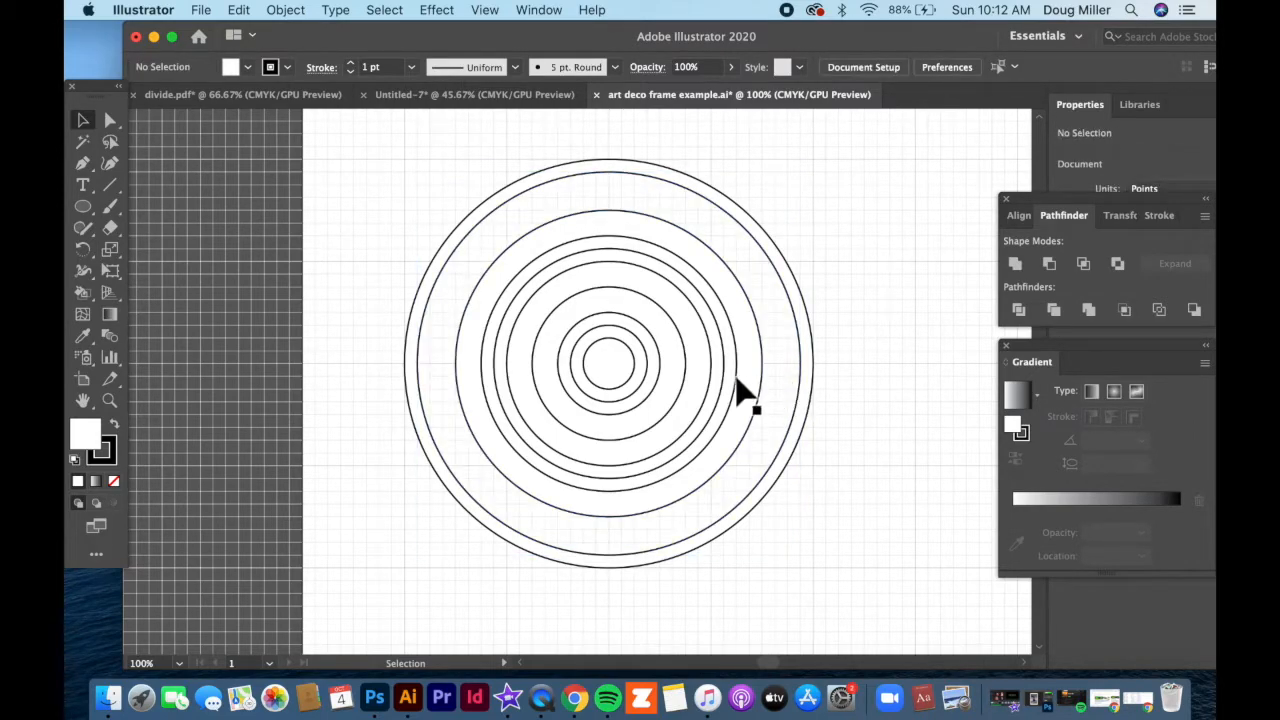
left_click(735, 392)
left_click(735, 392)
left_click(736, 397)
left_click(699, 379)
left_click(685, 378)
left_click(654, 381)
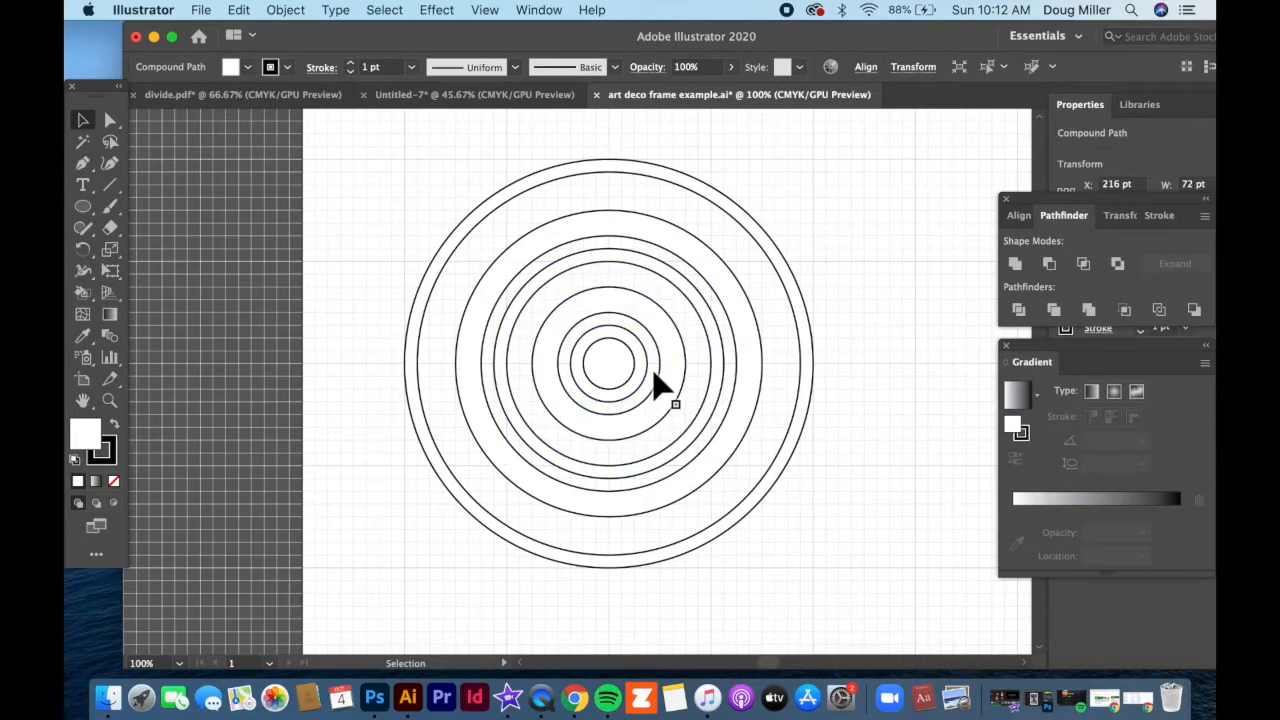
left_click(650, 386)
left_click(617, 371)
left_click(829, 457)
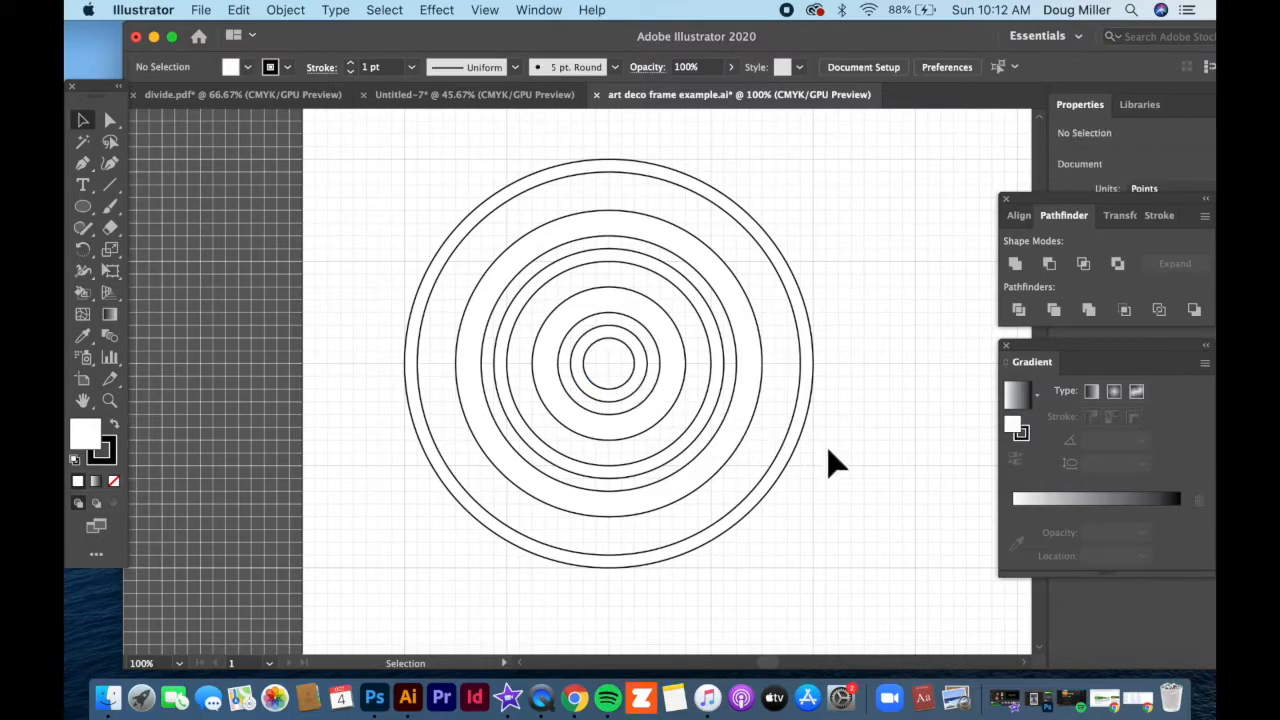
Give all the remaining rings a solid black fill with no stroke, and clear the selection
left_click(110, 400)
left_click_drag(575, 342, 803, 414)
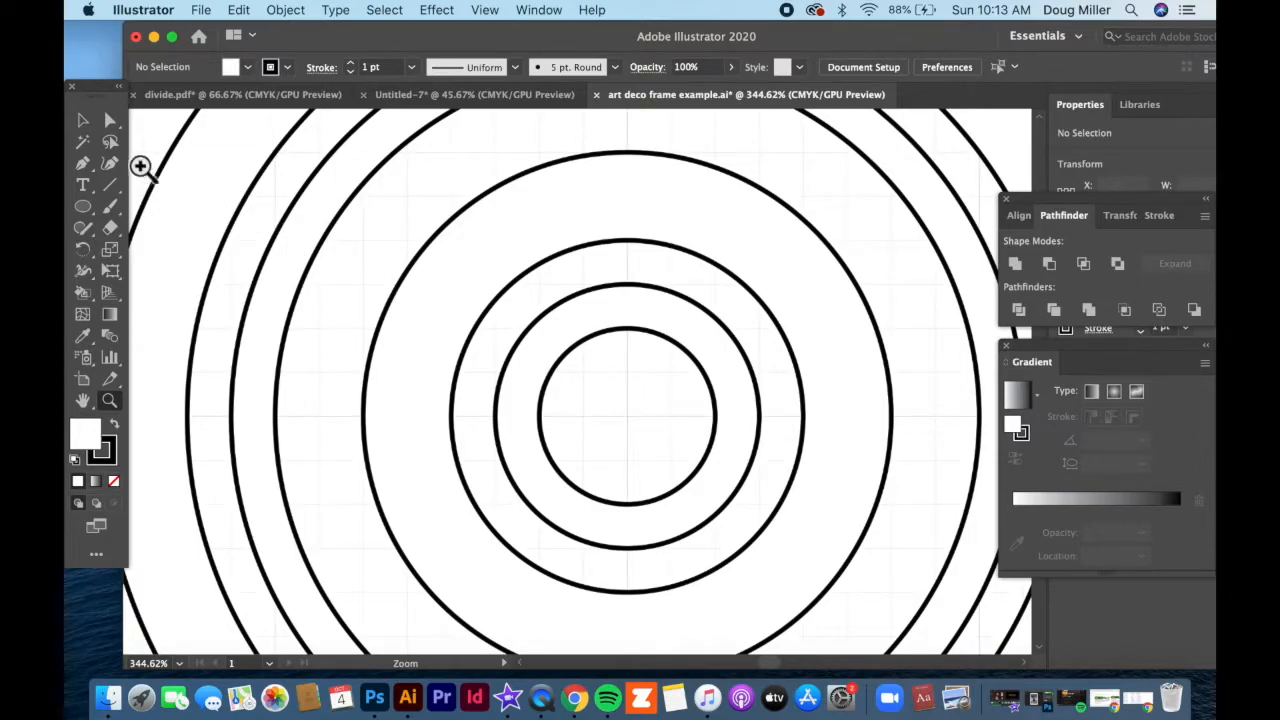
left_click(95, 130)
key("super+a")
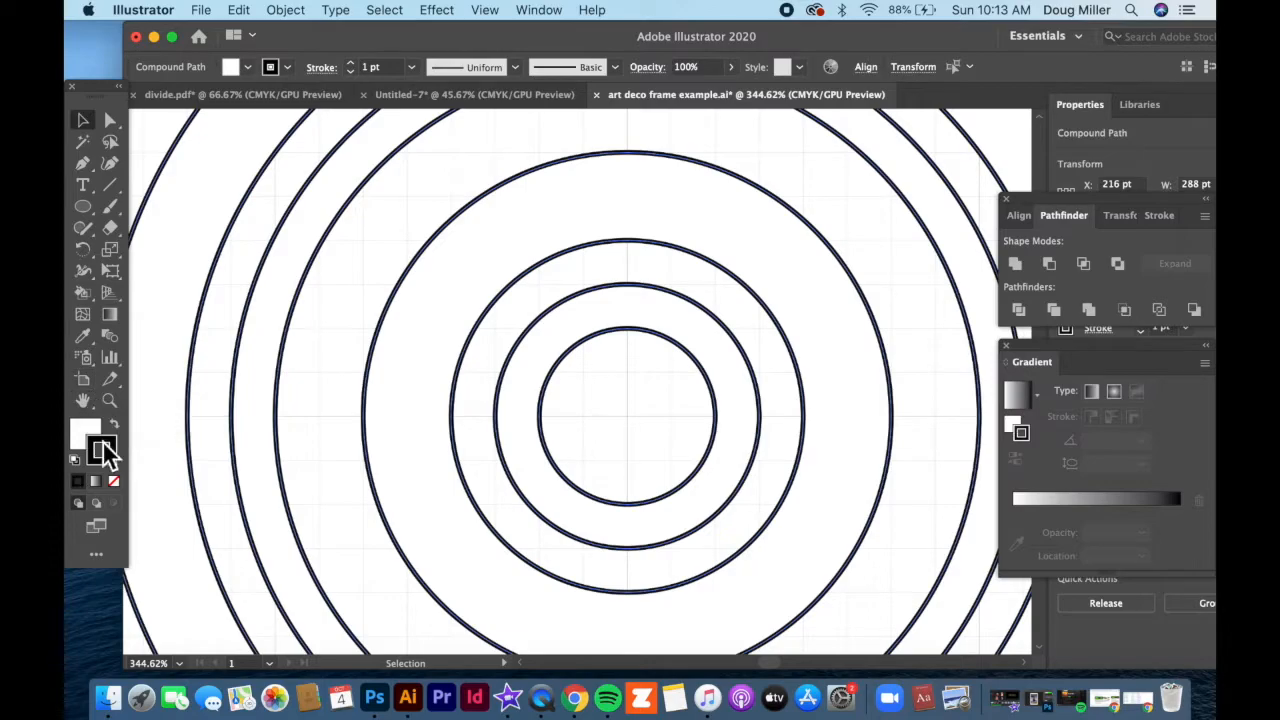
key("x")
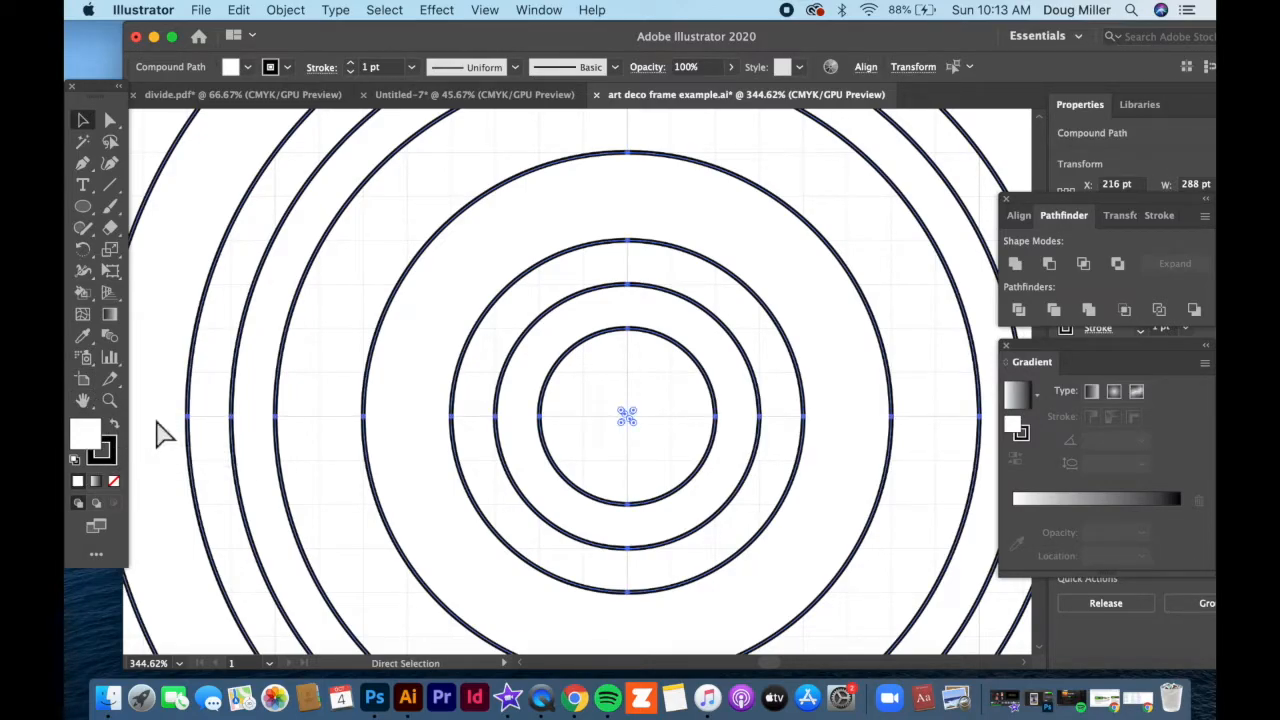
key("Delete")
key("super+z")
key("x")
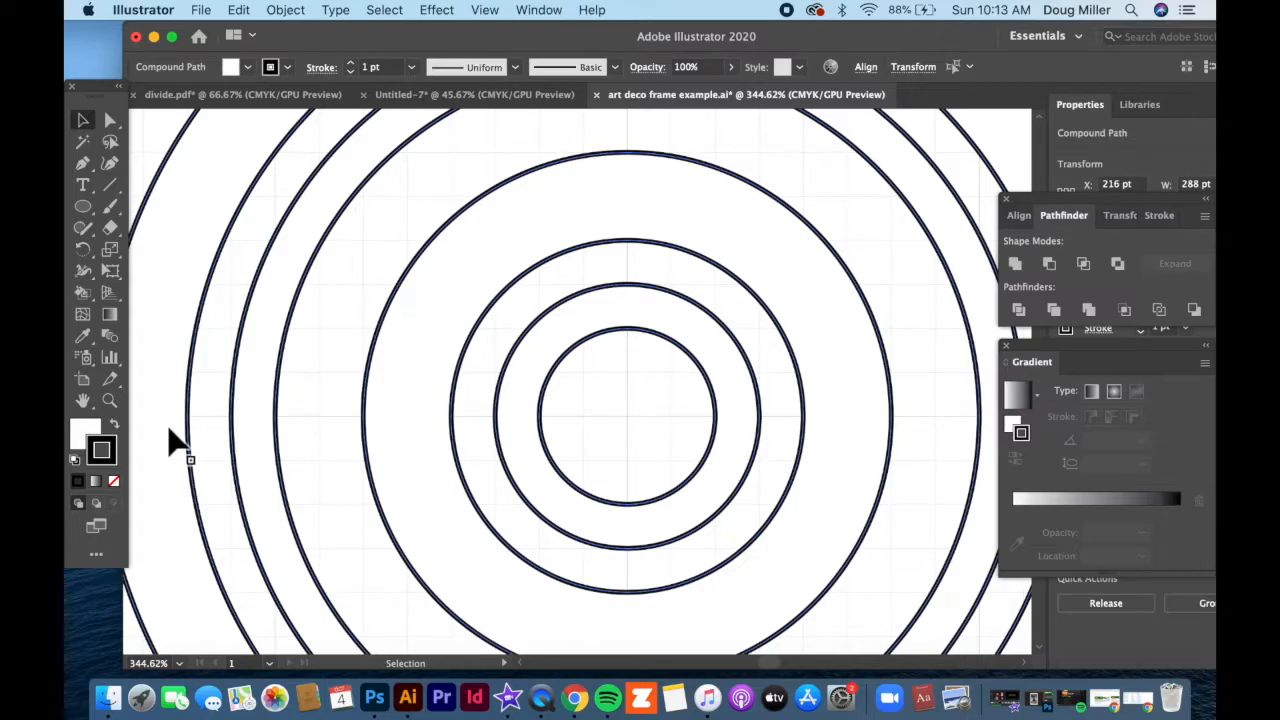
left_click(115, 425)
left_click(114, 482)
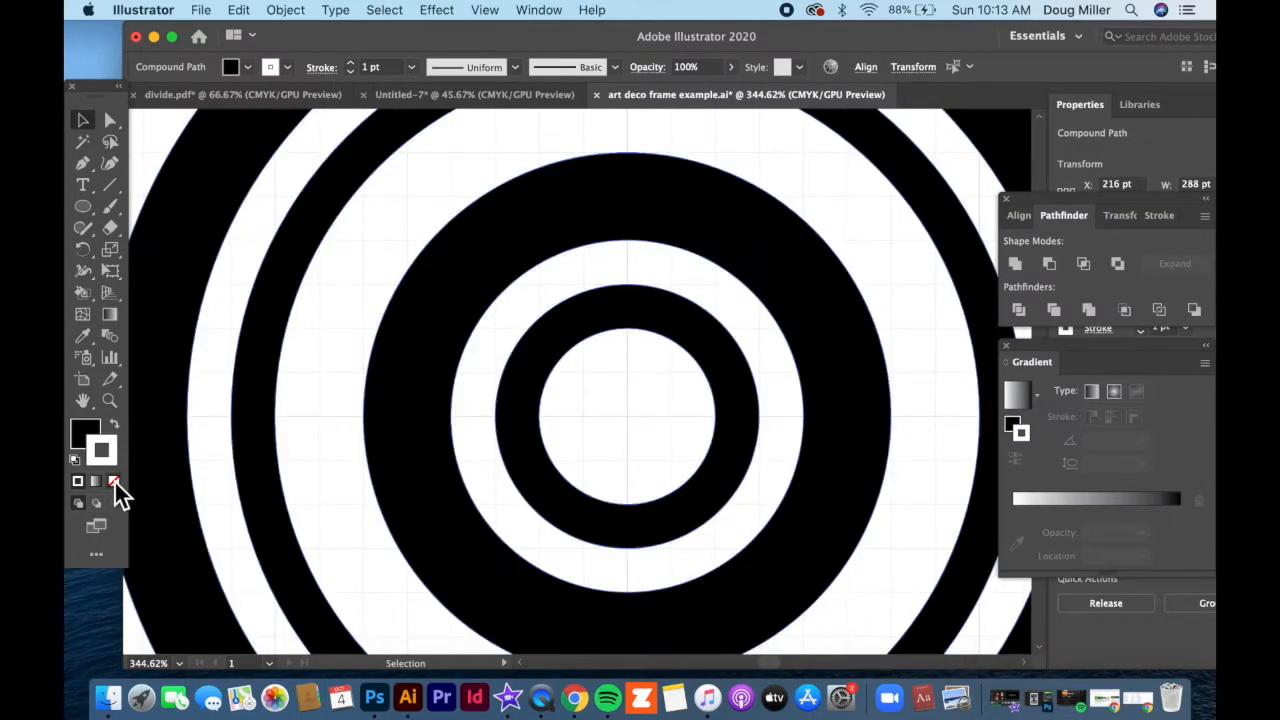
left_click(308, 362)
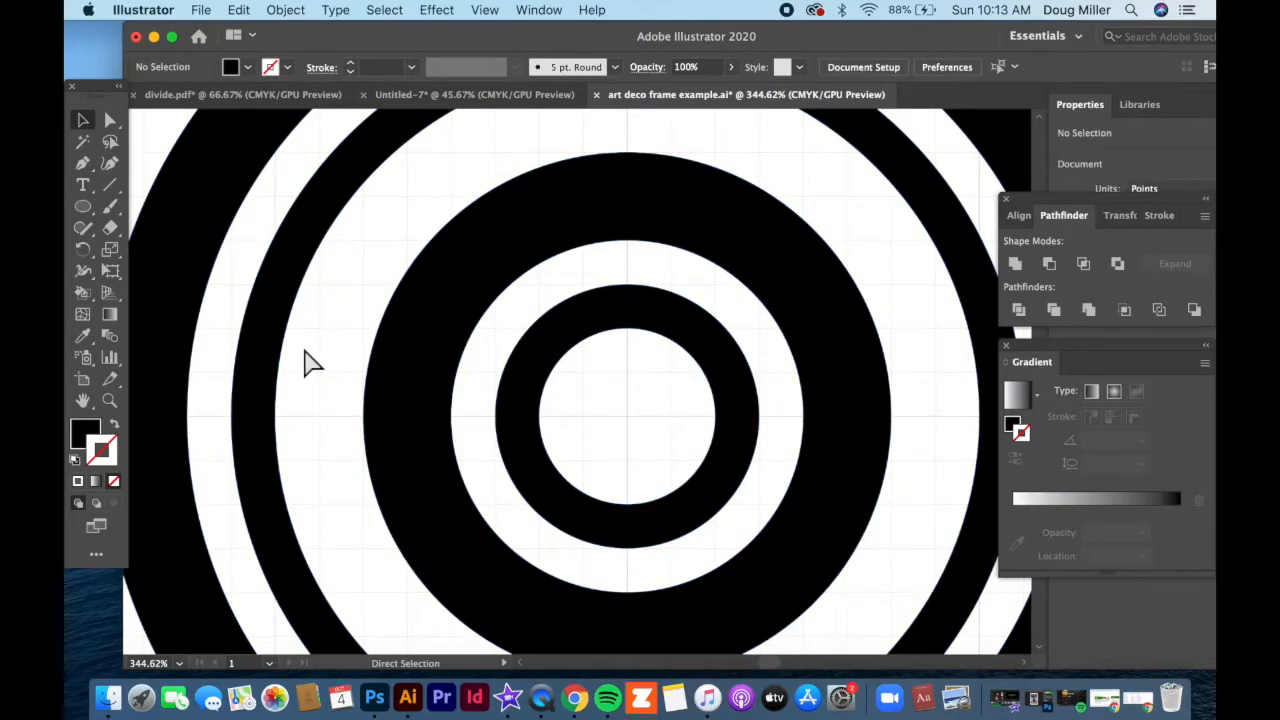
Duplicate the whole black ring set and place the copy to the right of the original, at X 513 pt
key("super+minus")
key("super+minus")
key("super+minus")
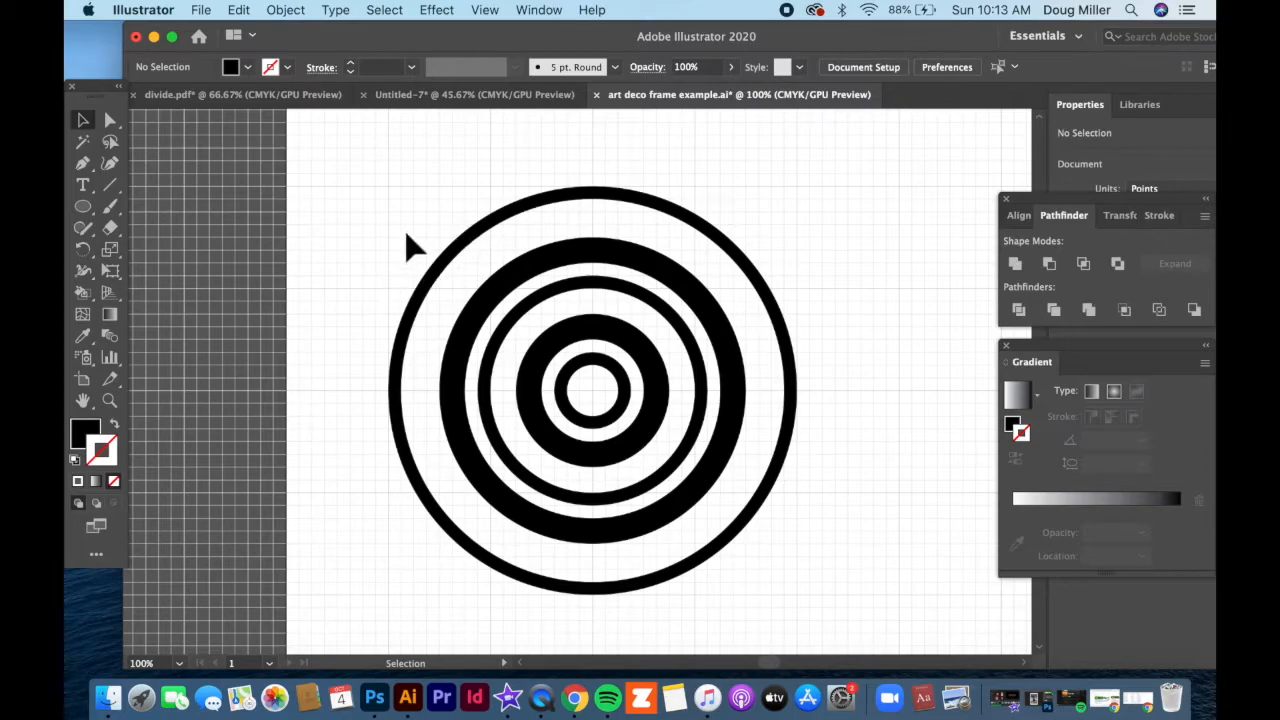
left_click_drag(408, 207, 664, 560)
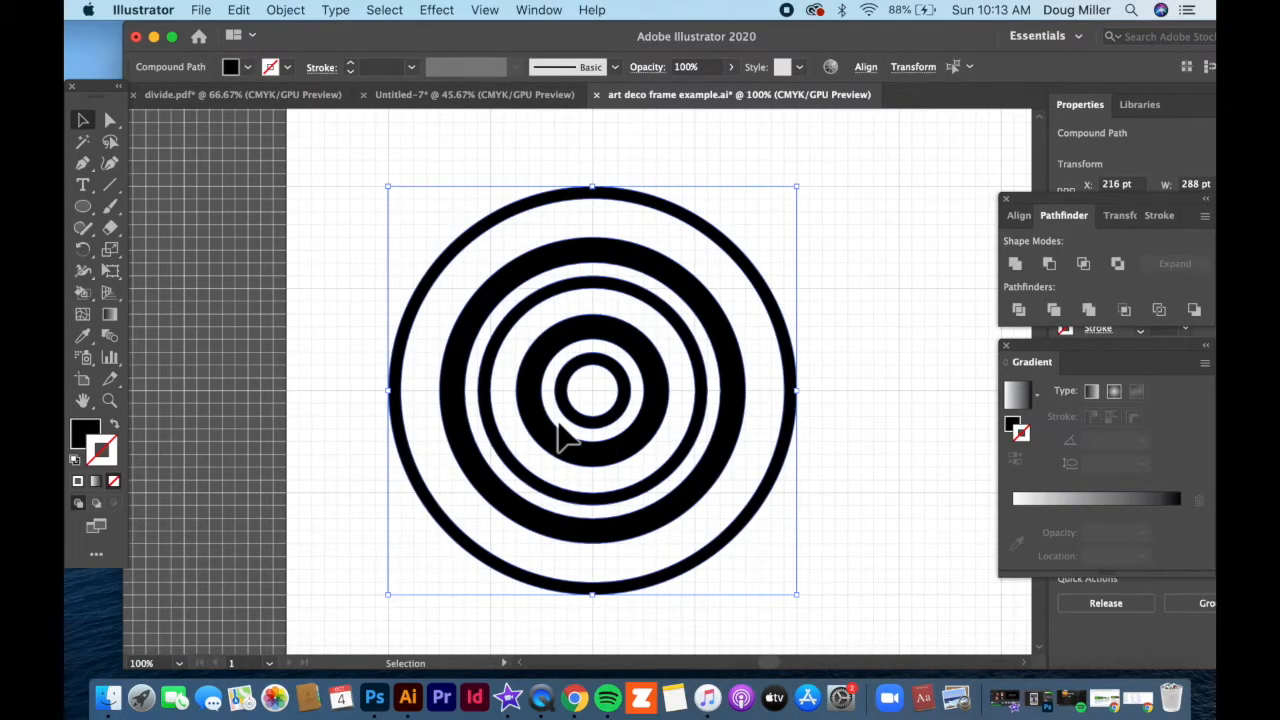
left_click_drag(563, 434, 508, 337)
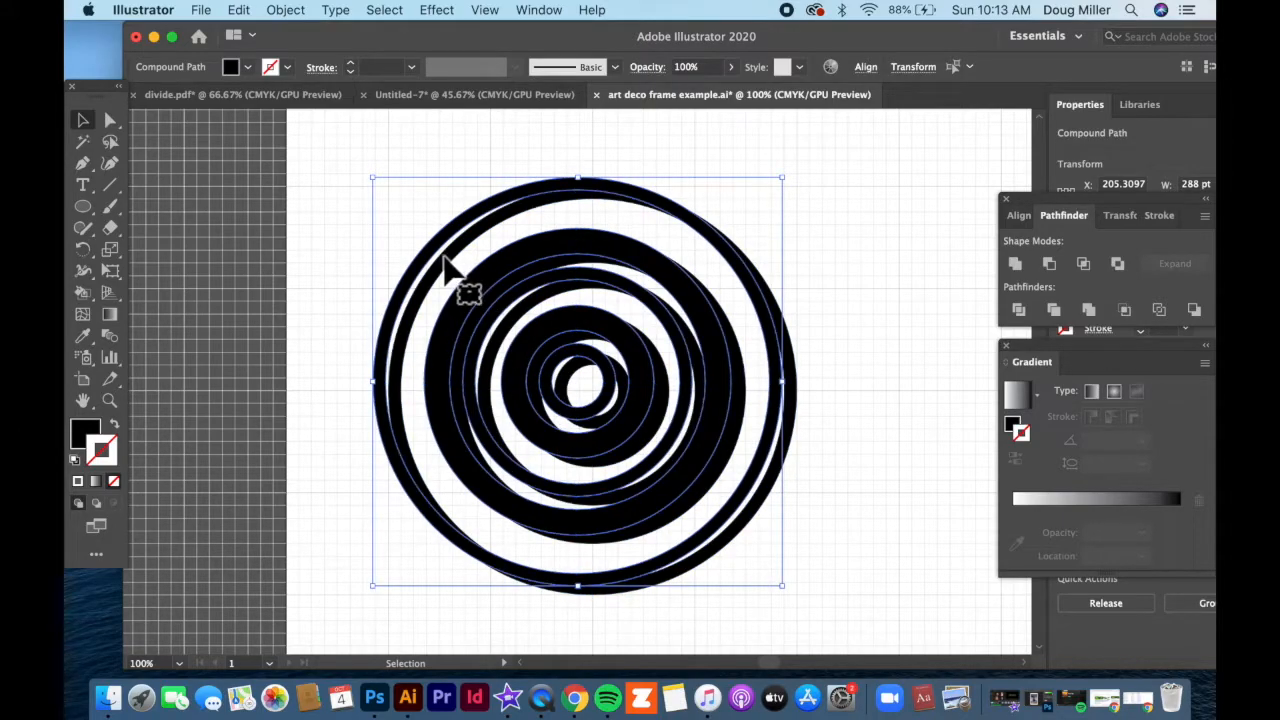
left_click_drag(434, 263, 865, 272)
left_click_drag(731, 557, 354, 559)
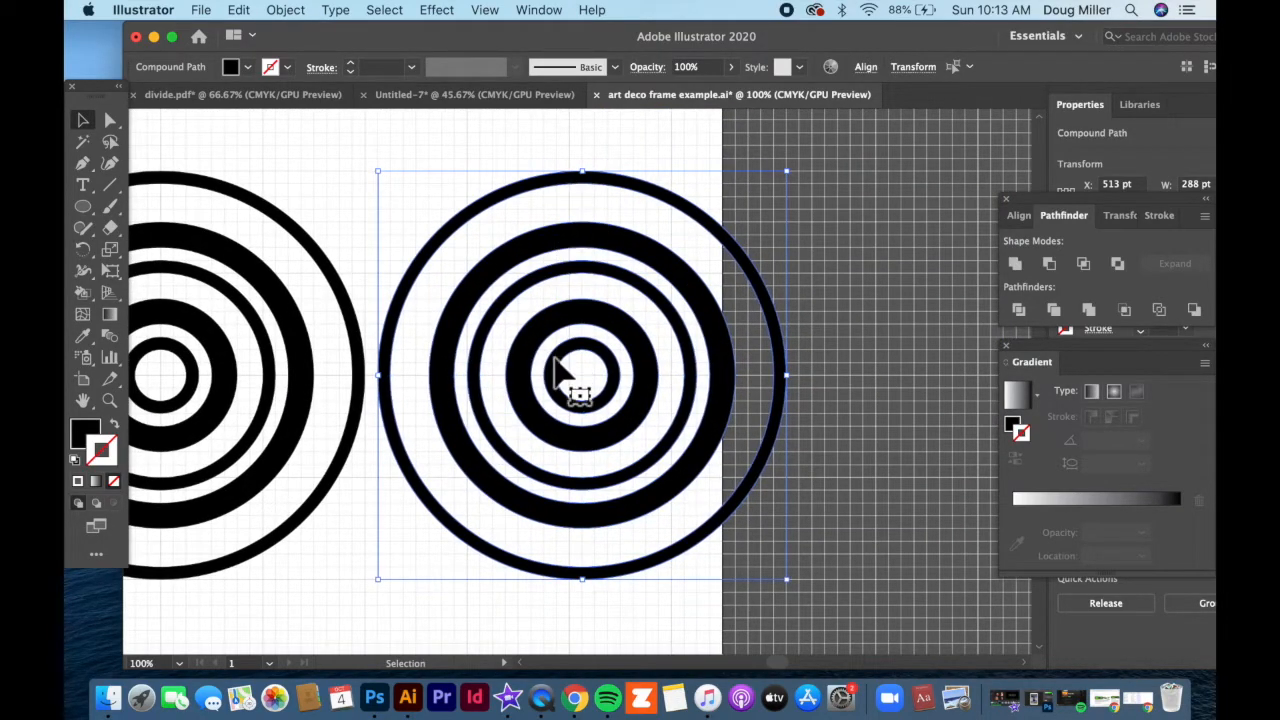
Draw a rectangle 162 pt wide over the copy's upper-left quarter, with one corner snapped to the center of the rings
left_click(83, 206)
left_click_drag(85, 223, 116, 209)
left_click_drag(570, 146, 360, 376)
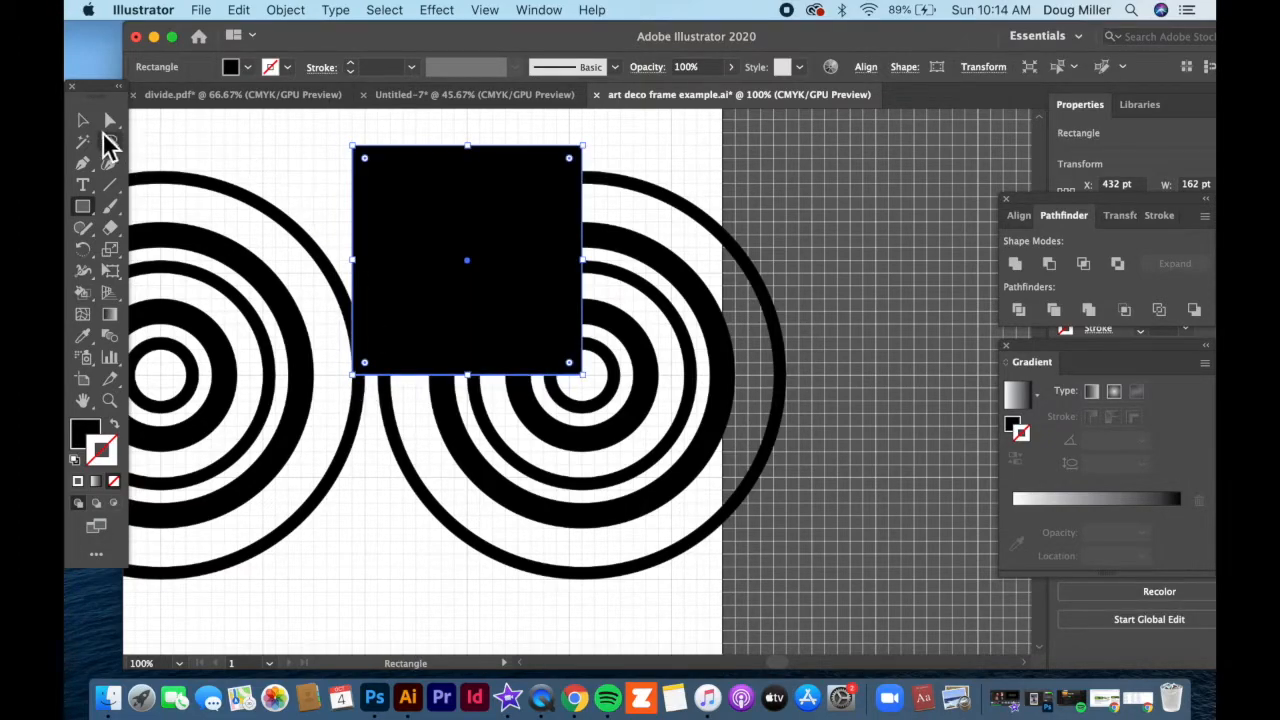
Divide the copied rings with the rectangle using Pathfinder, ungroup the resulting pieces and clear the selection
left_click(88, 124)
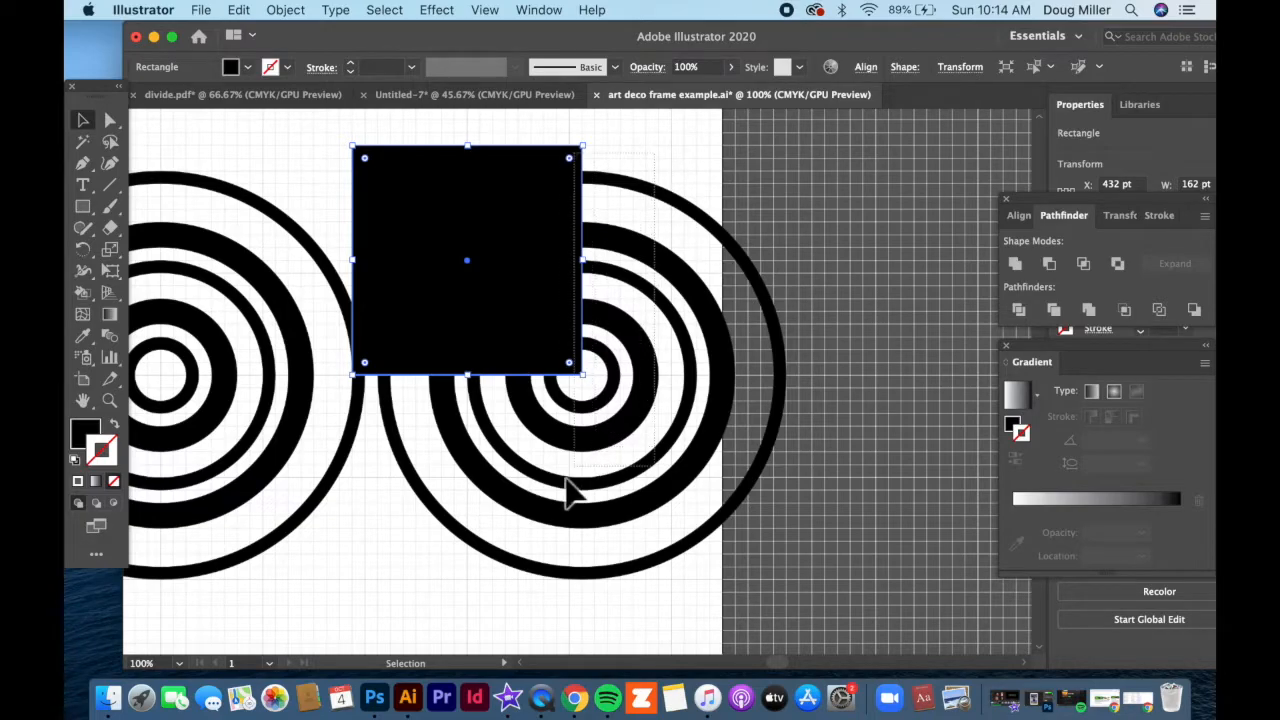
left_click(518, 492, "shift")
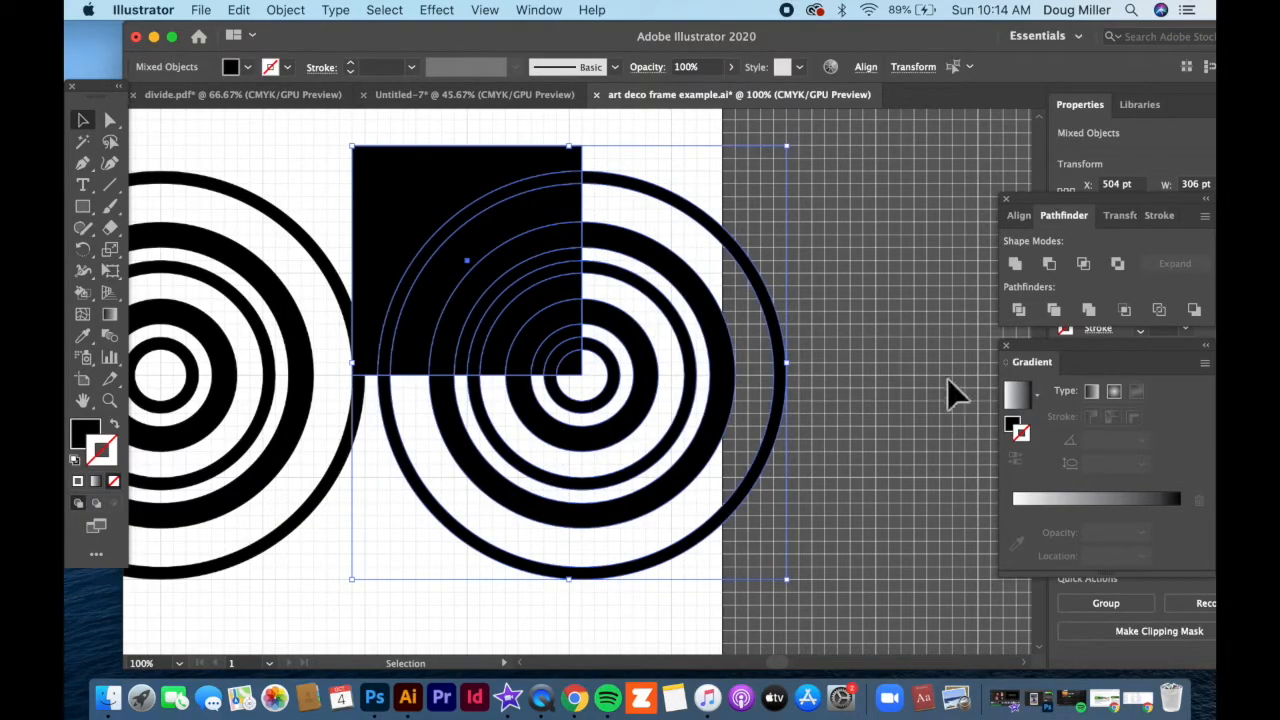
left_click(1018, 312)
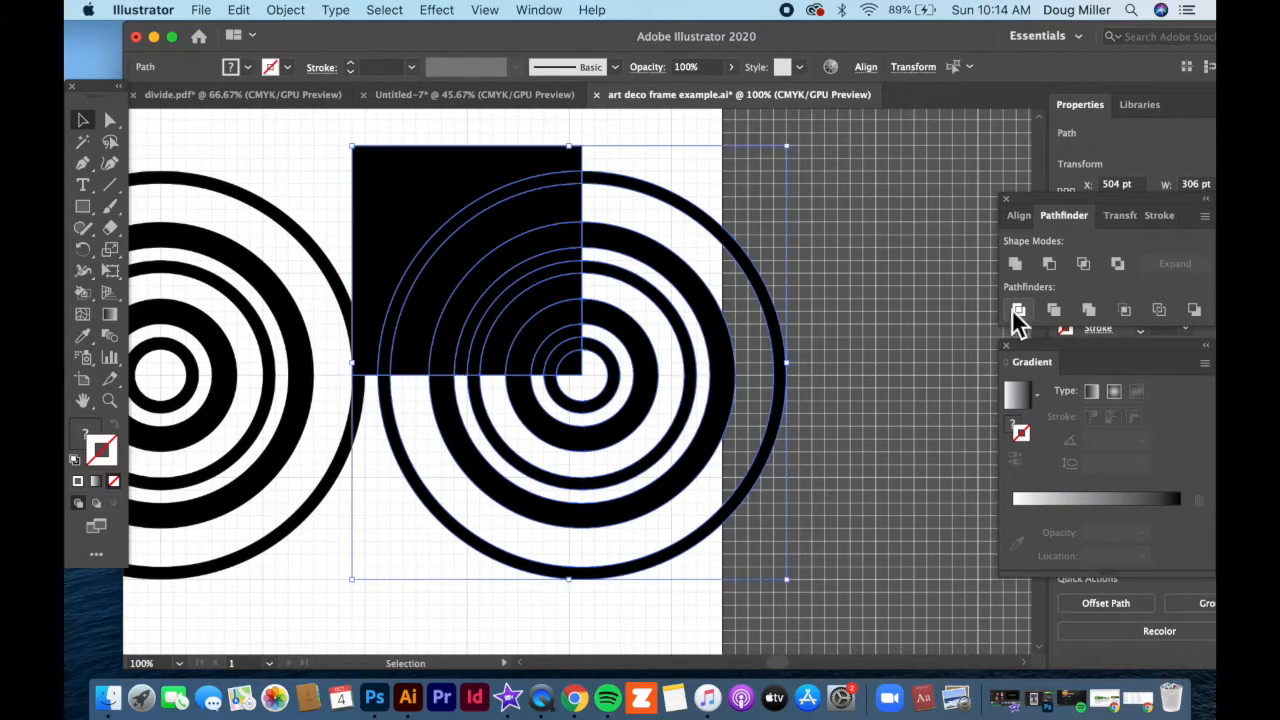
left_click(800, 224)
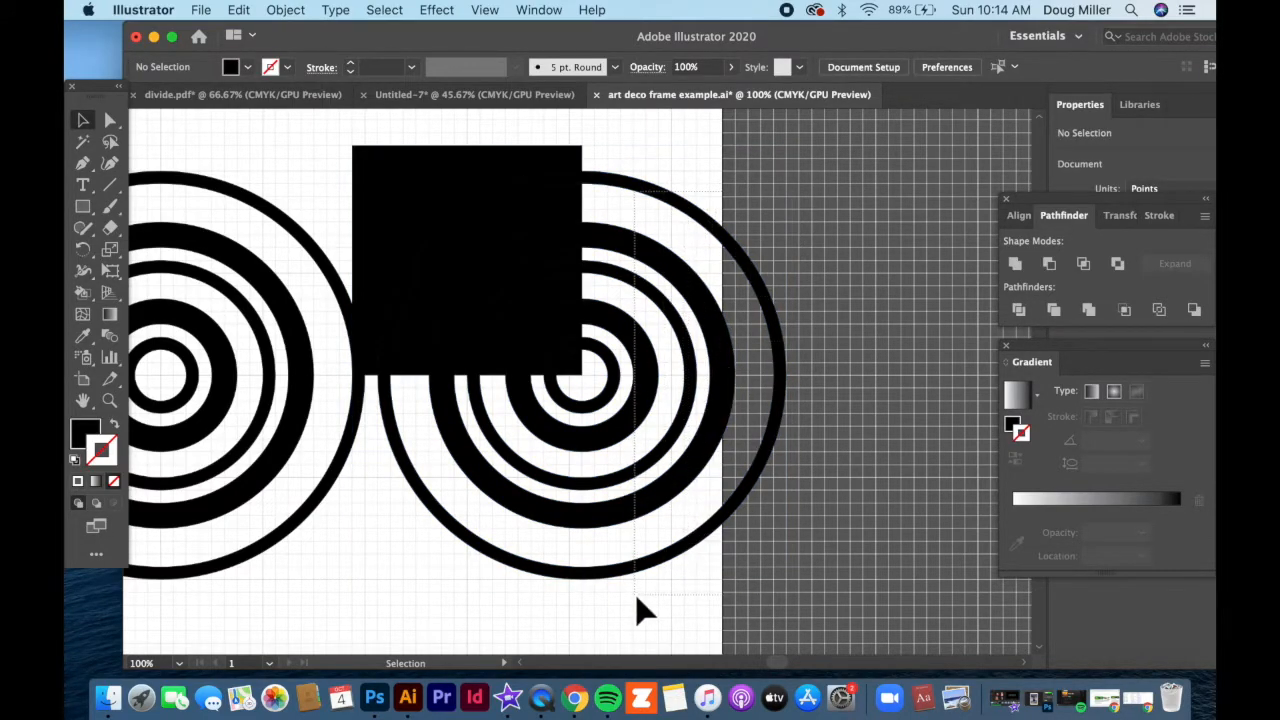
Delete the divided pieces outside the upper-left quarter circle, including the small center wedge and the rectangle's outer corner
left_click(601, 578)
key("Delete")
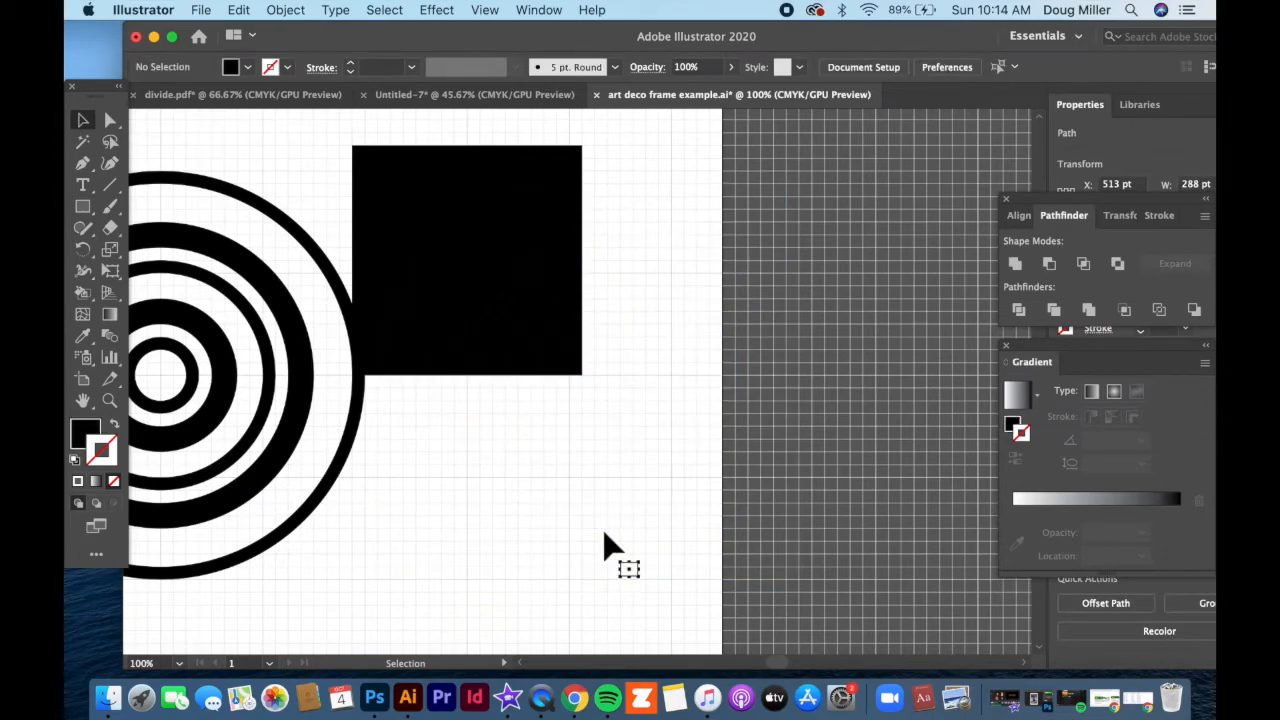
left_click(577, 370)
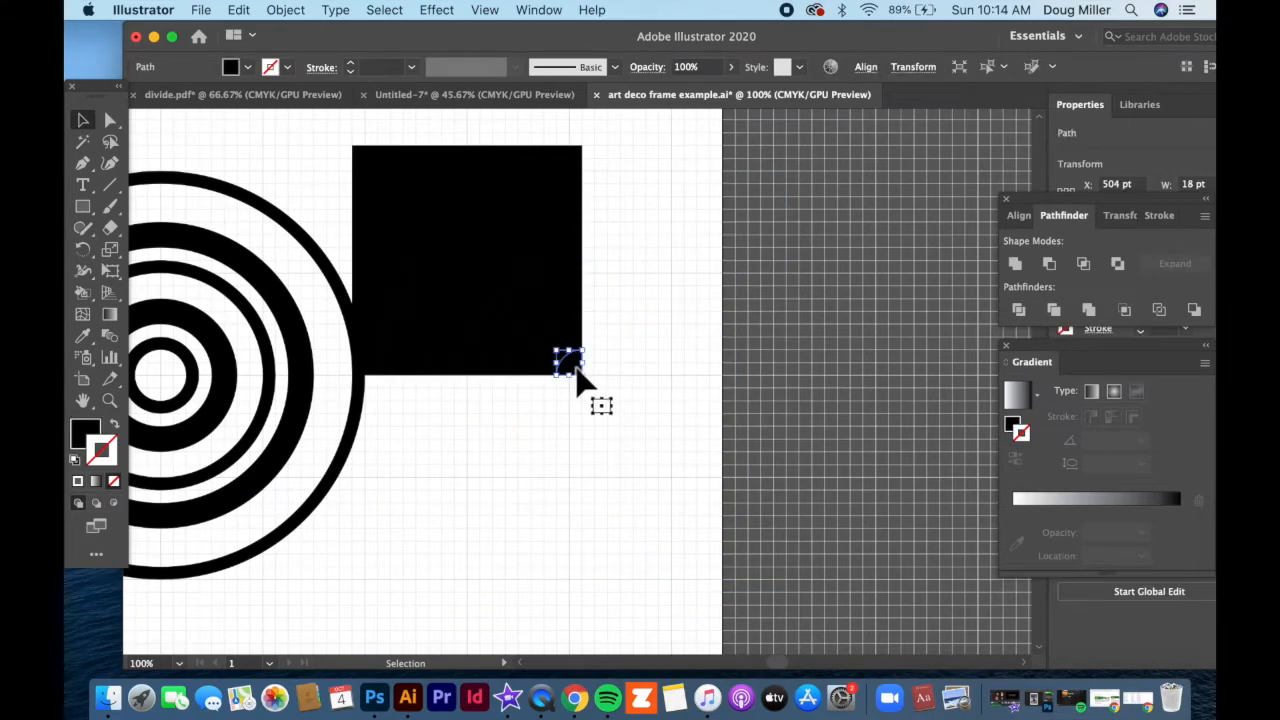
key("Delete")
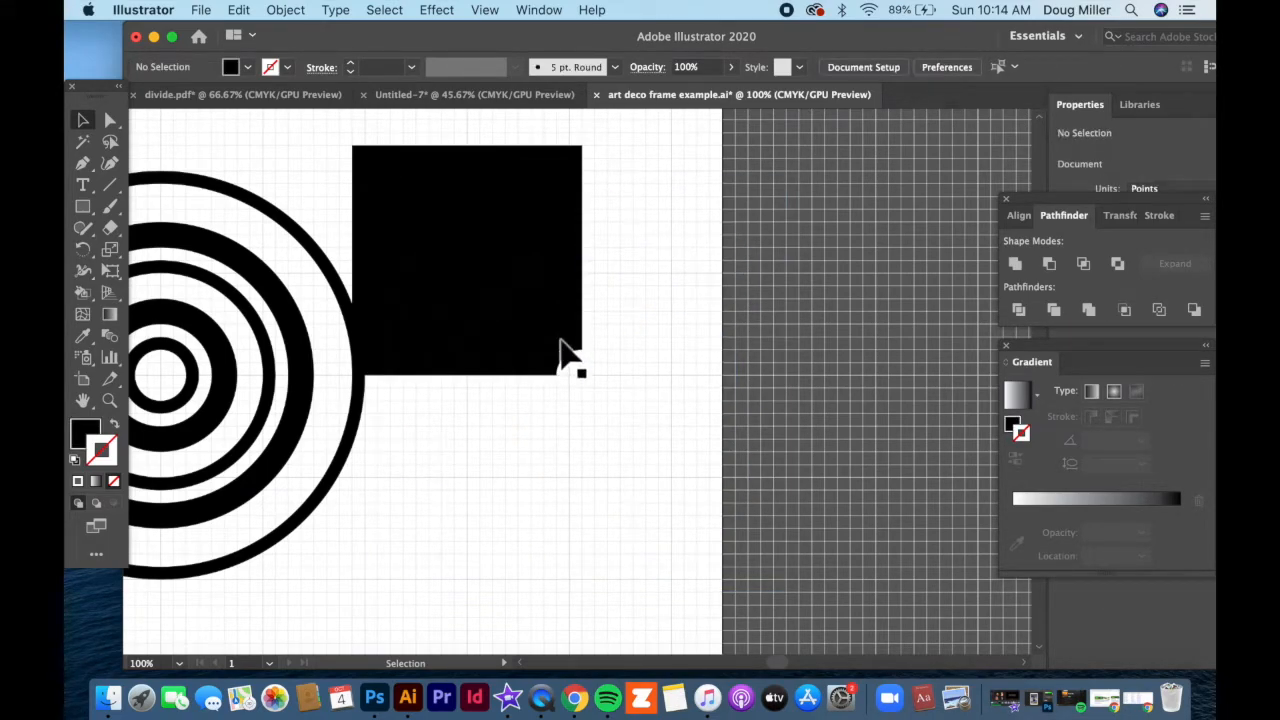
left_click(563, 350)
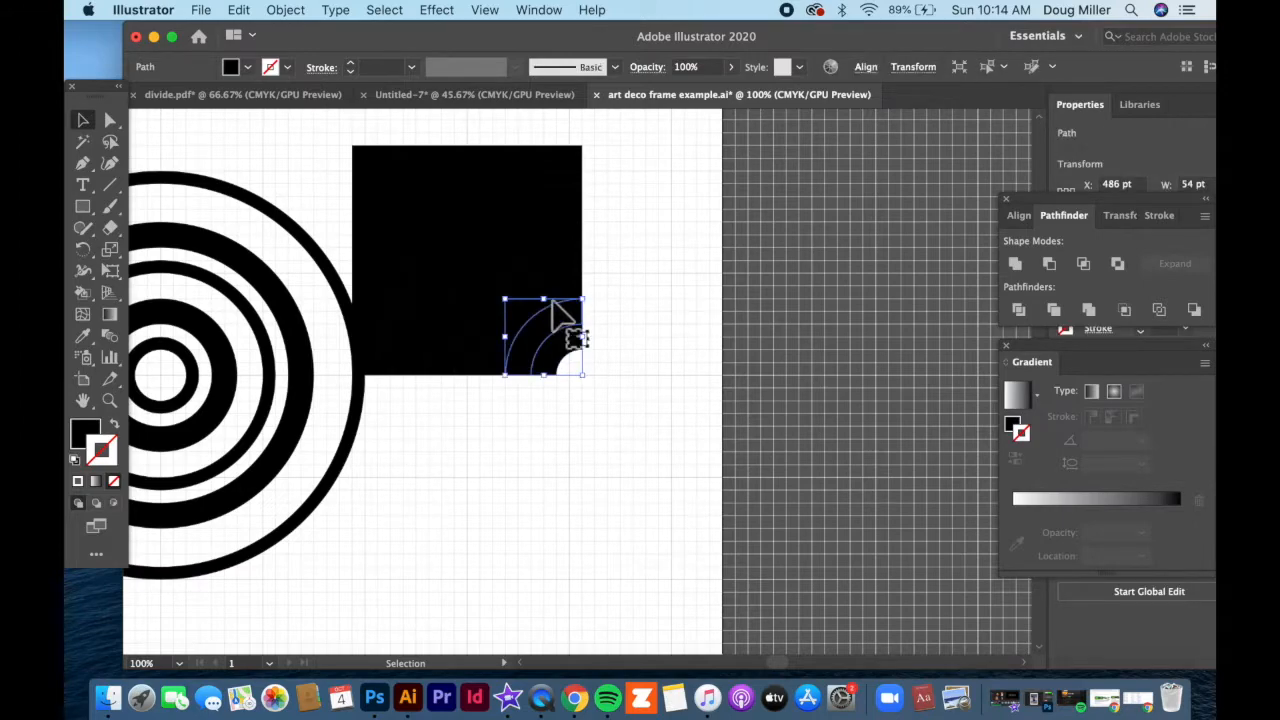
left_click(372, 180)
key("Delete")
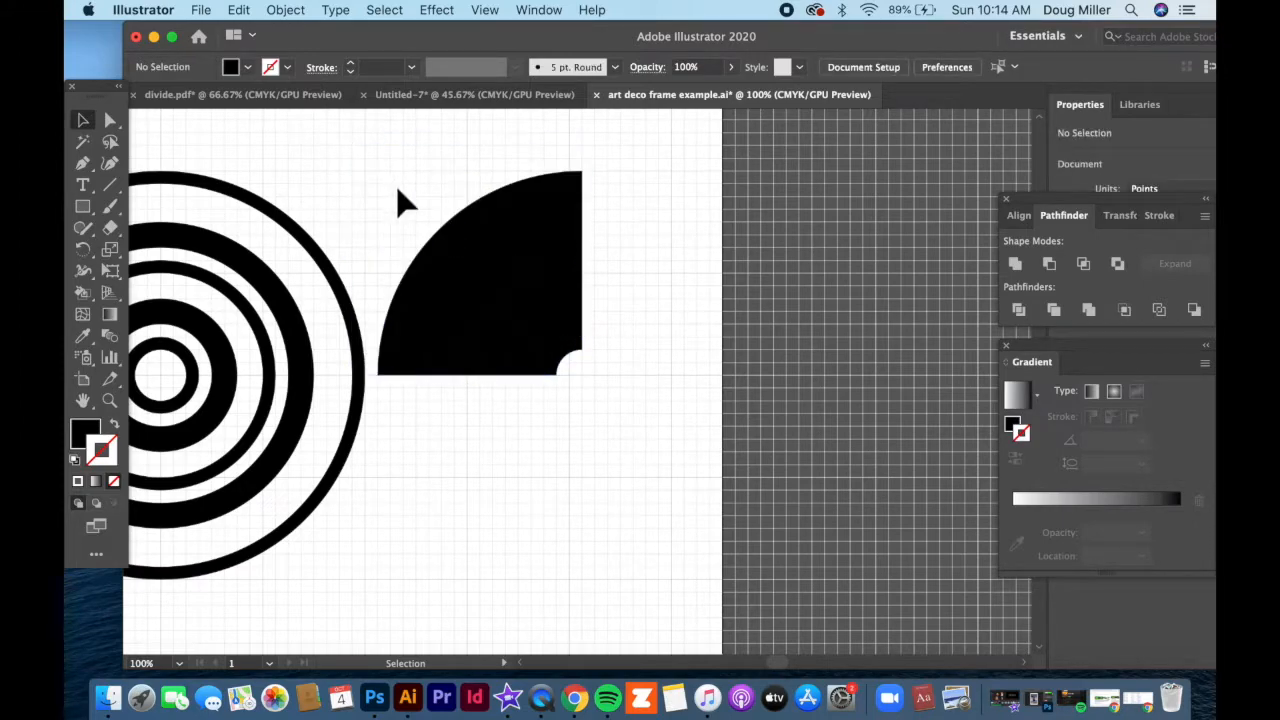
Give the quarter-circle pieces the default white fill and black stroke so each arc's outline can be told apart
key("super+a")
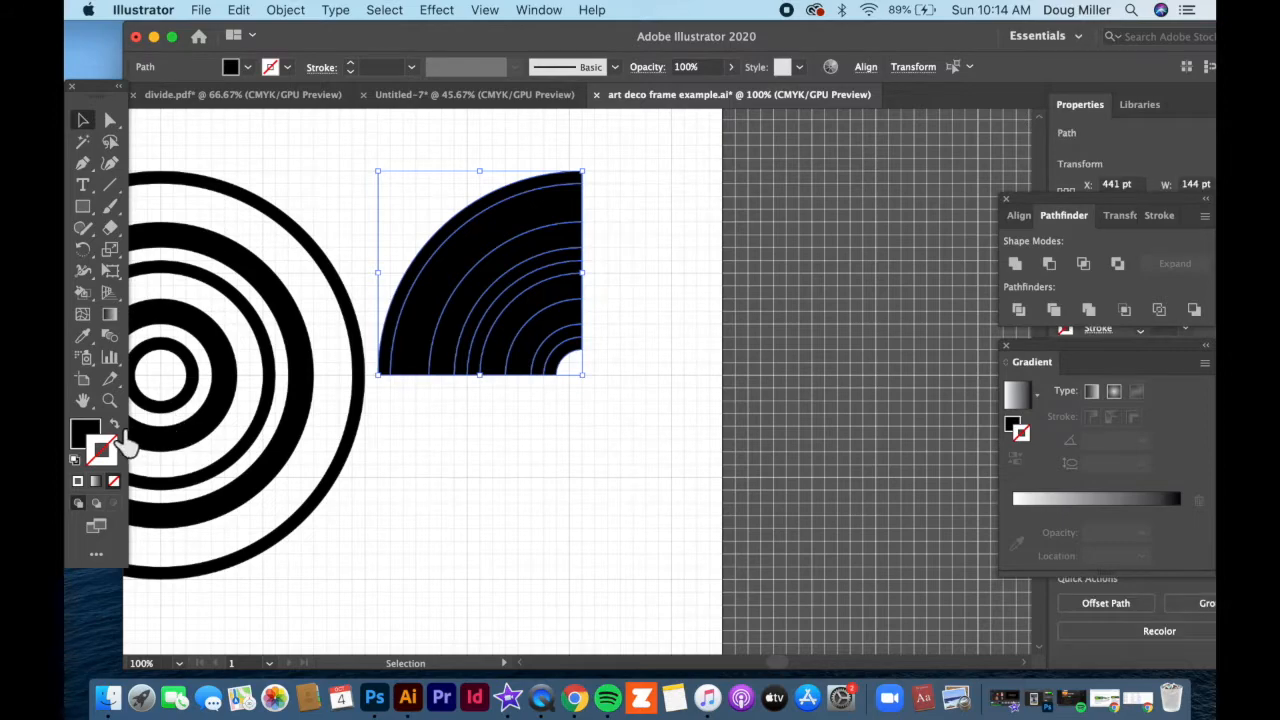
left_click(114, 424)
left_click(420, 337)
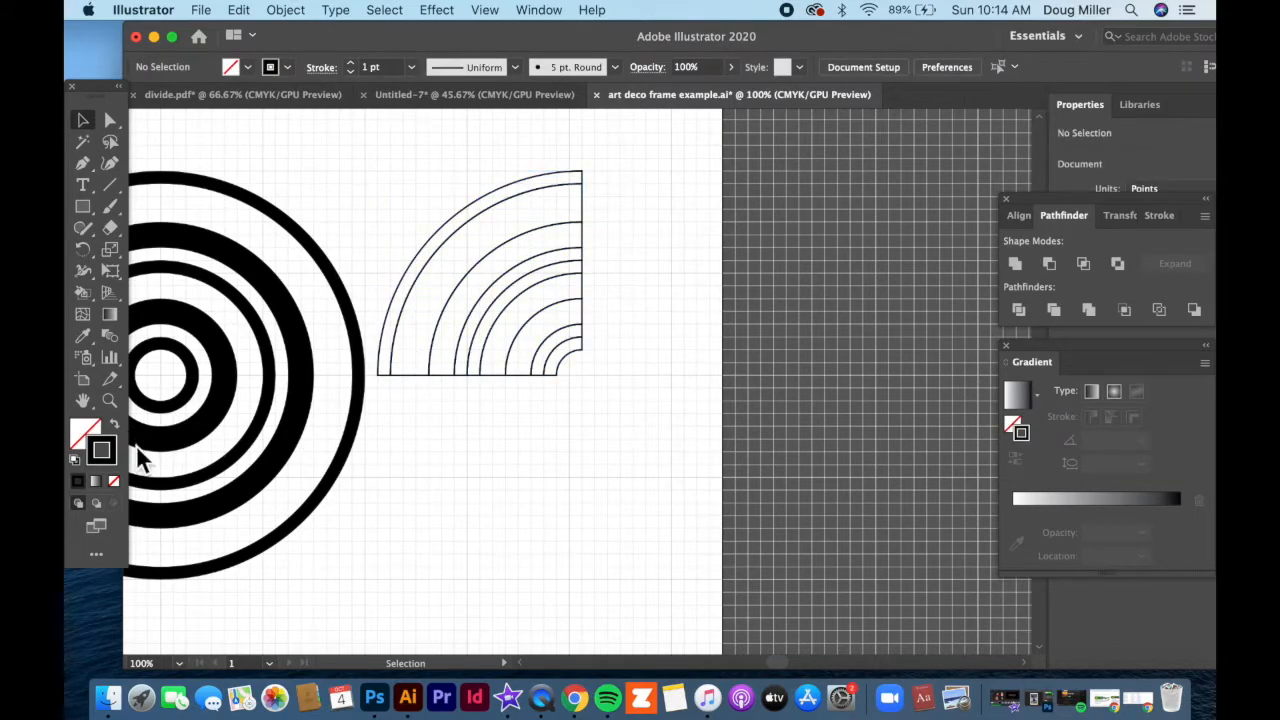
left_click_drag(417, 217, 569, 417)
left_click(75, 459)
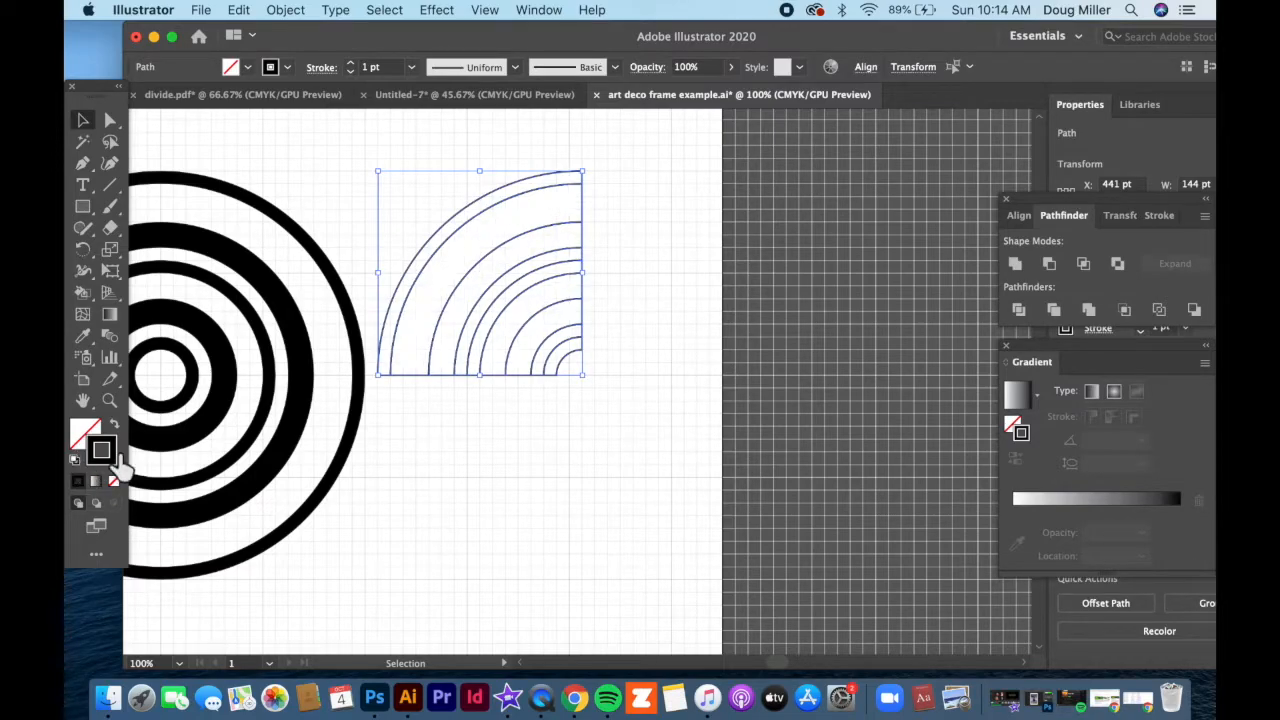
left_click(440, 452)
Delete every second arc of the quarter circle, starting with the second arc from the outside, to match the ring pattern
left_click(420, 362)
left_click(418, 363)
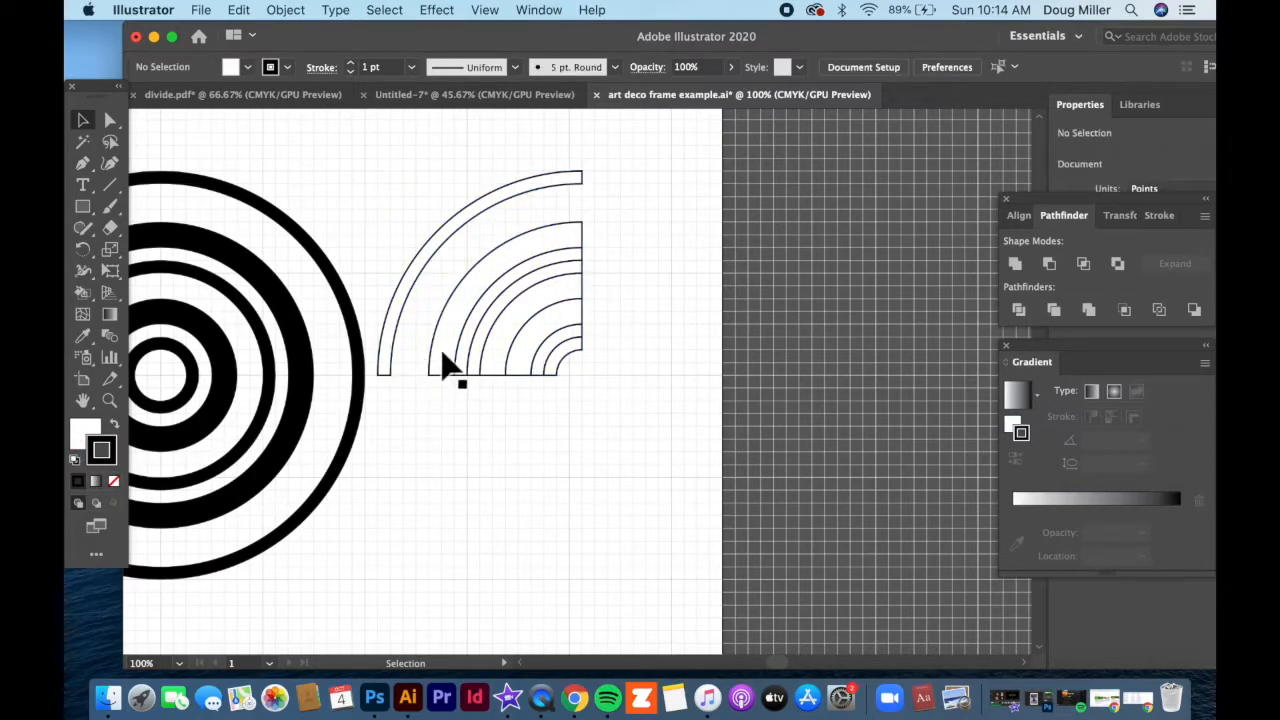
left_click(466, 363)
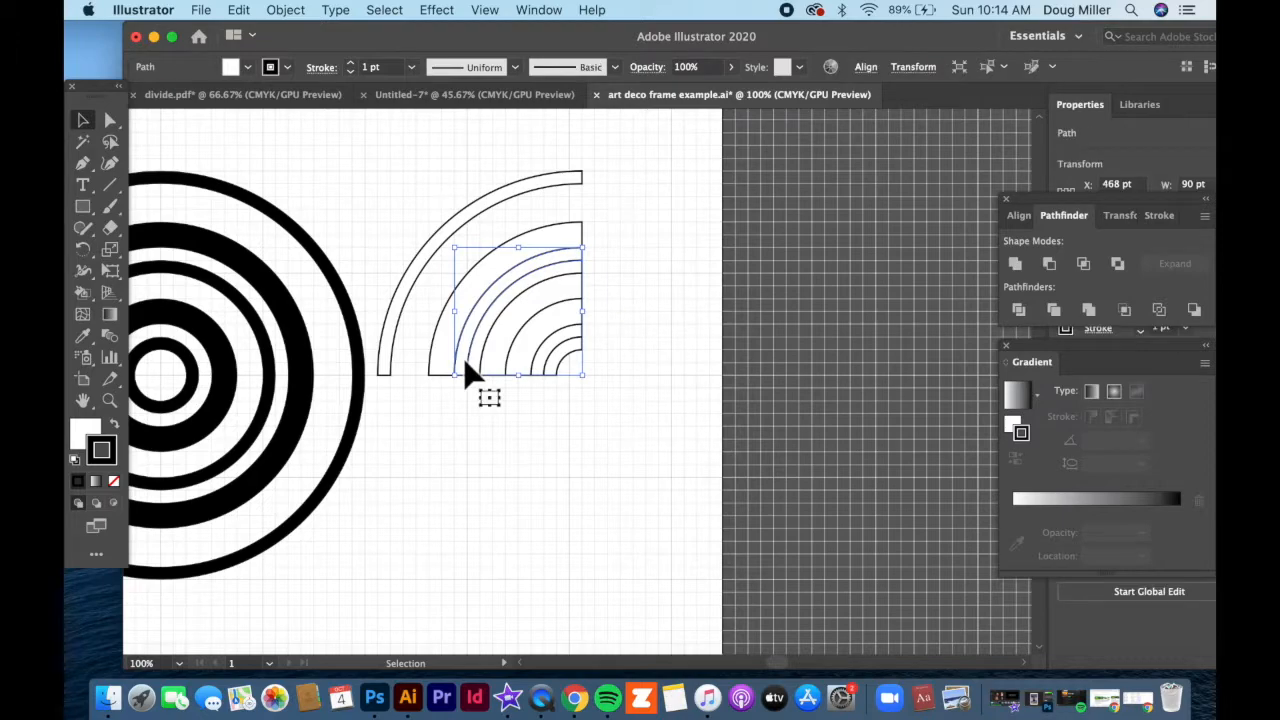
left_click(466, 370)
left_click(510, 385)
left_click(533, 378)
left_click(540, 380)
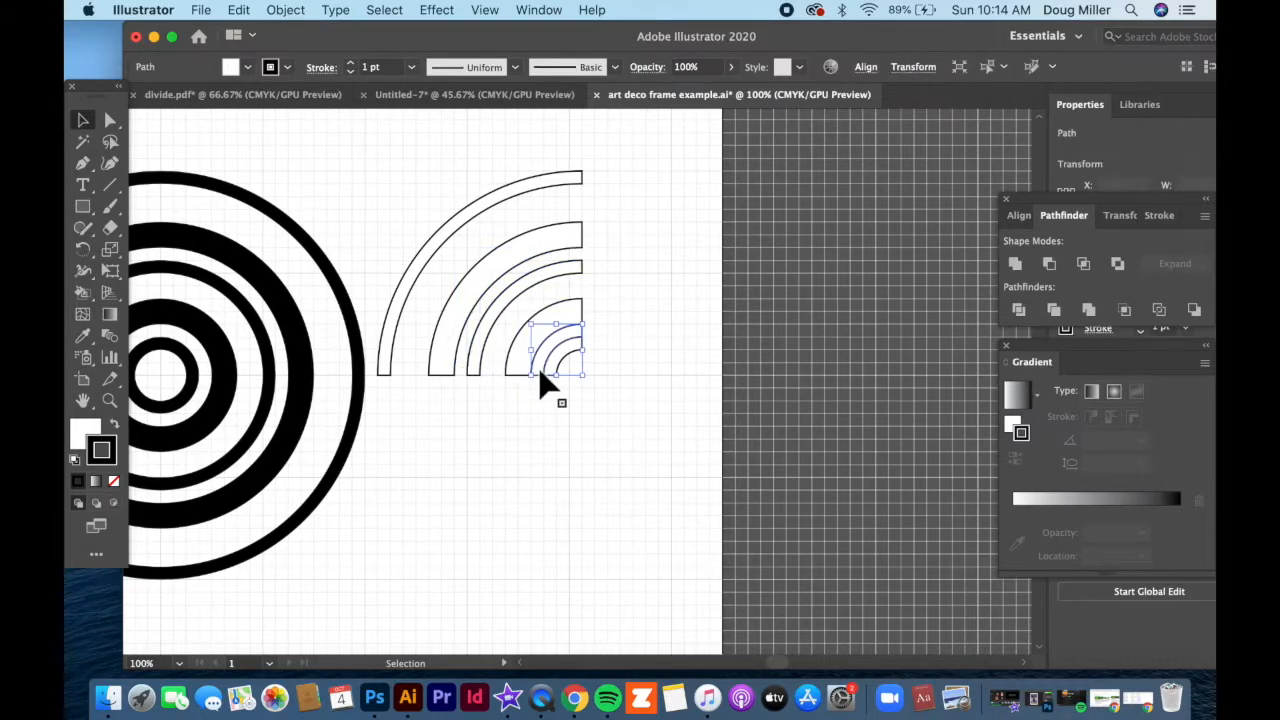
left_click(560, 430)
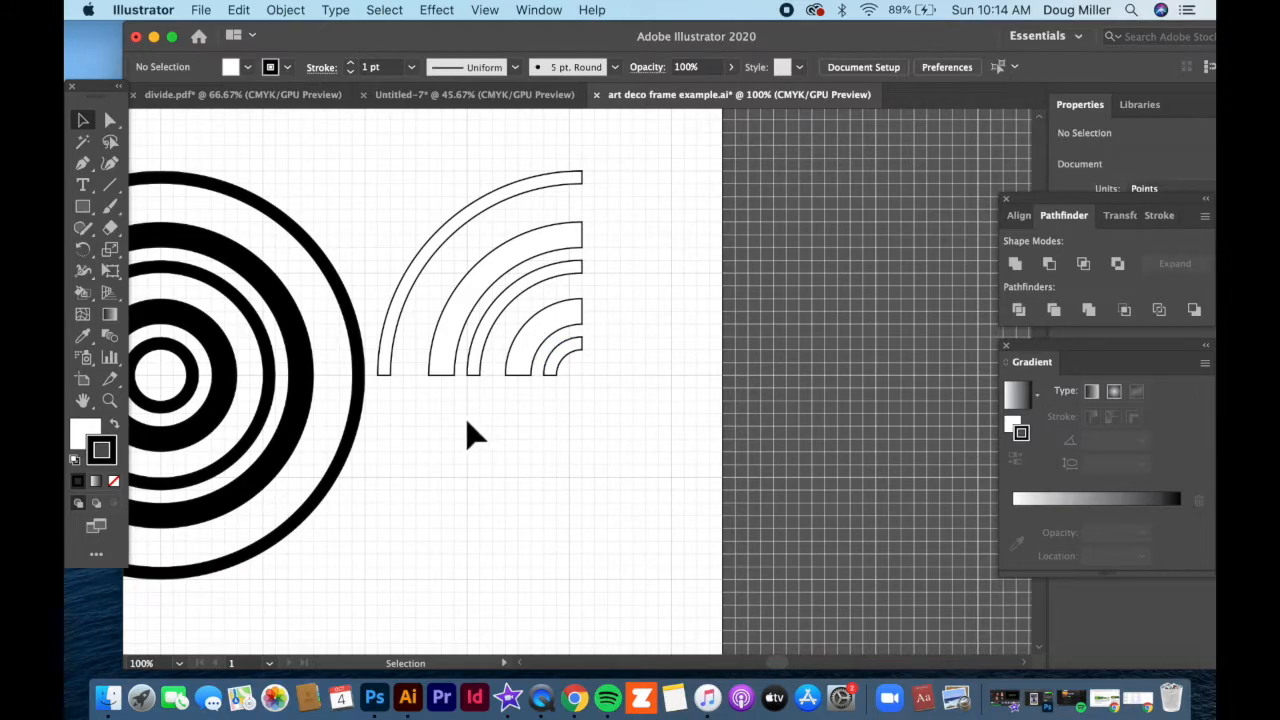
Fill the remaining quarter arcs solid black without a stroke and move them over the original ornament's upper-right quarter, at X 288 pt
left_click_drag(706, 491, 470, 340)
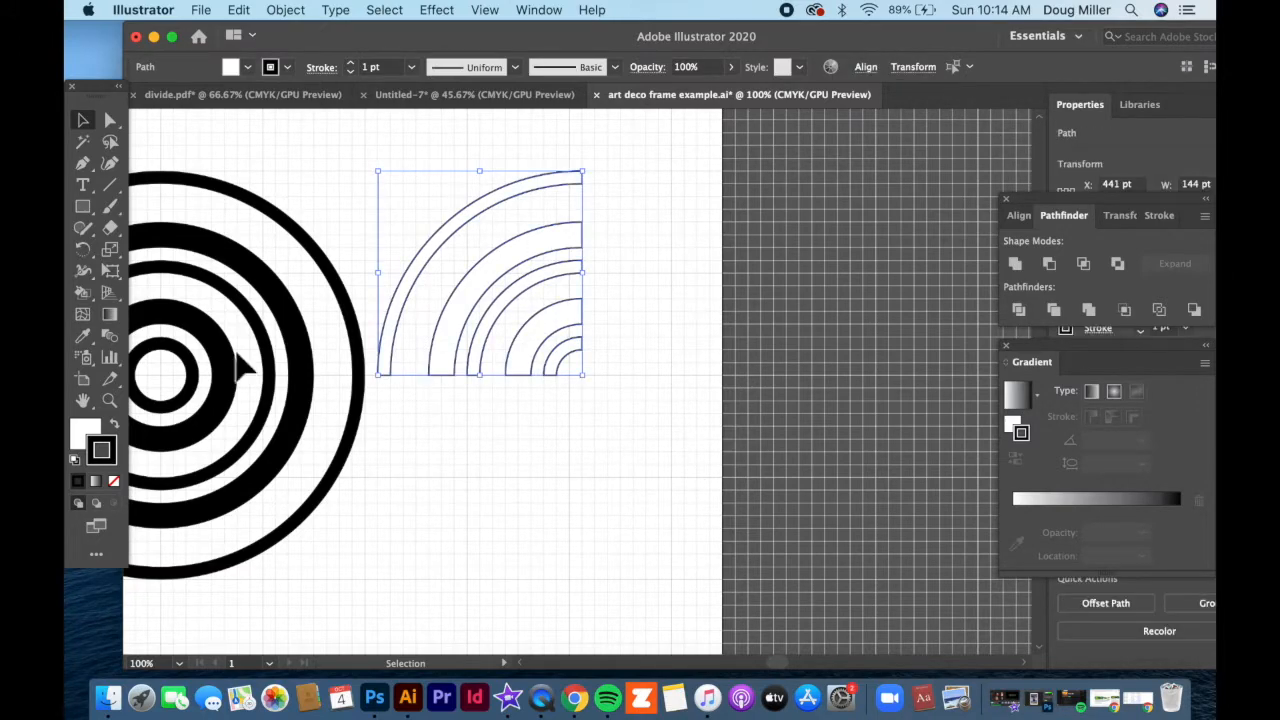
left_click(114, 425)
left_click(116, 427)
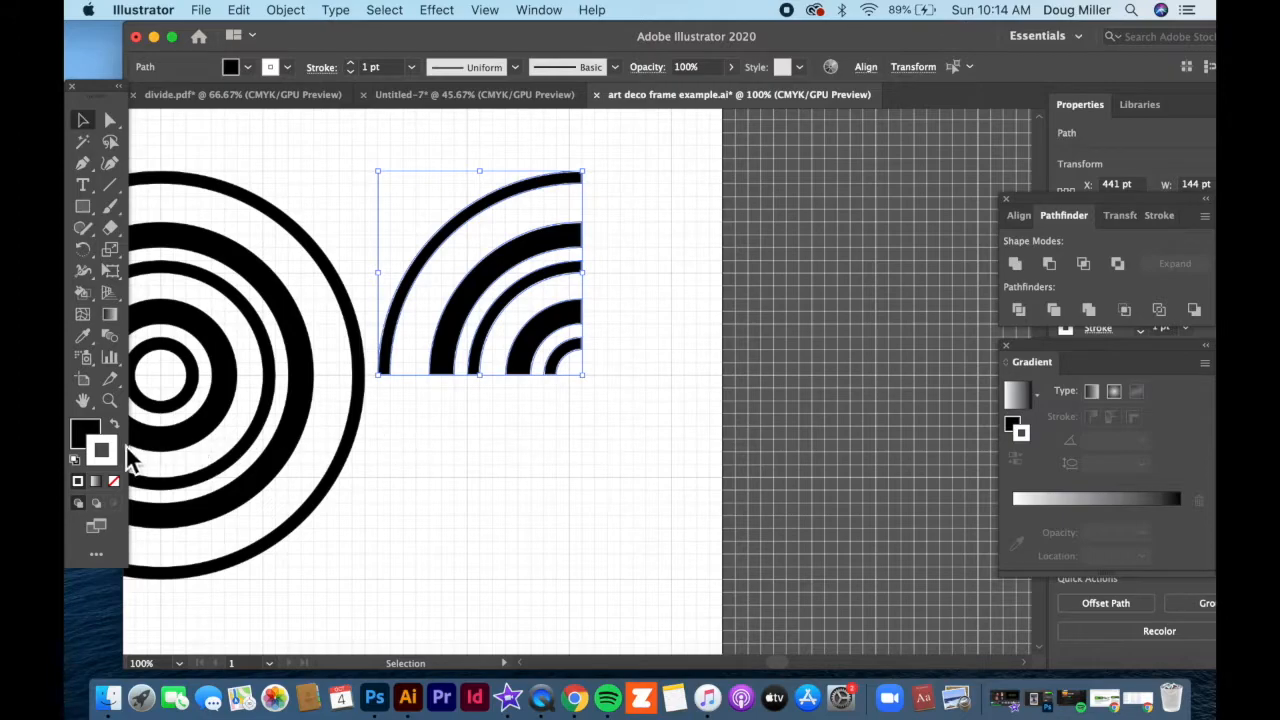
left_click(115, 482)
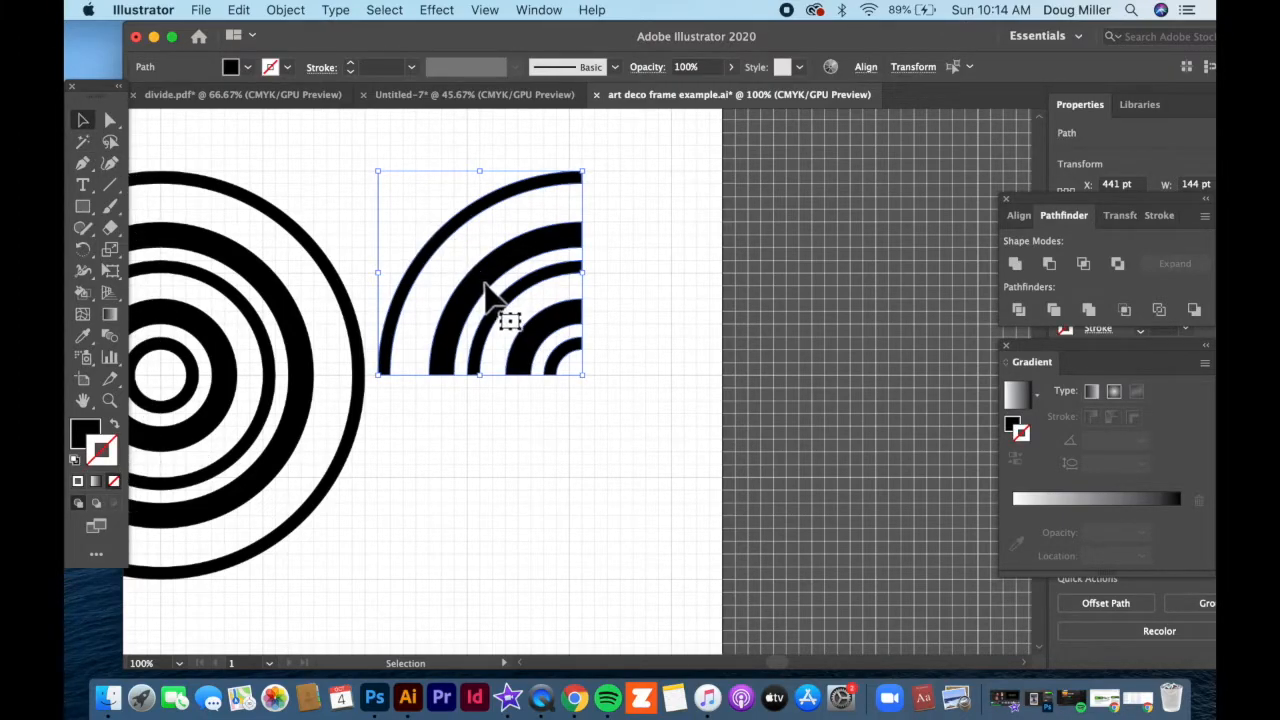
left_click_drag(485, 289, 288, 290)
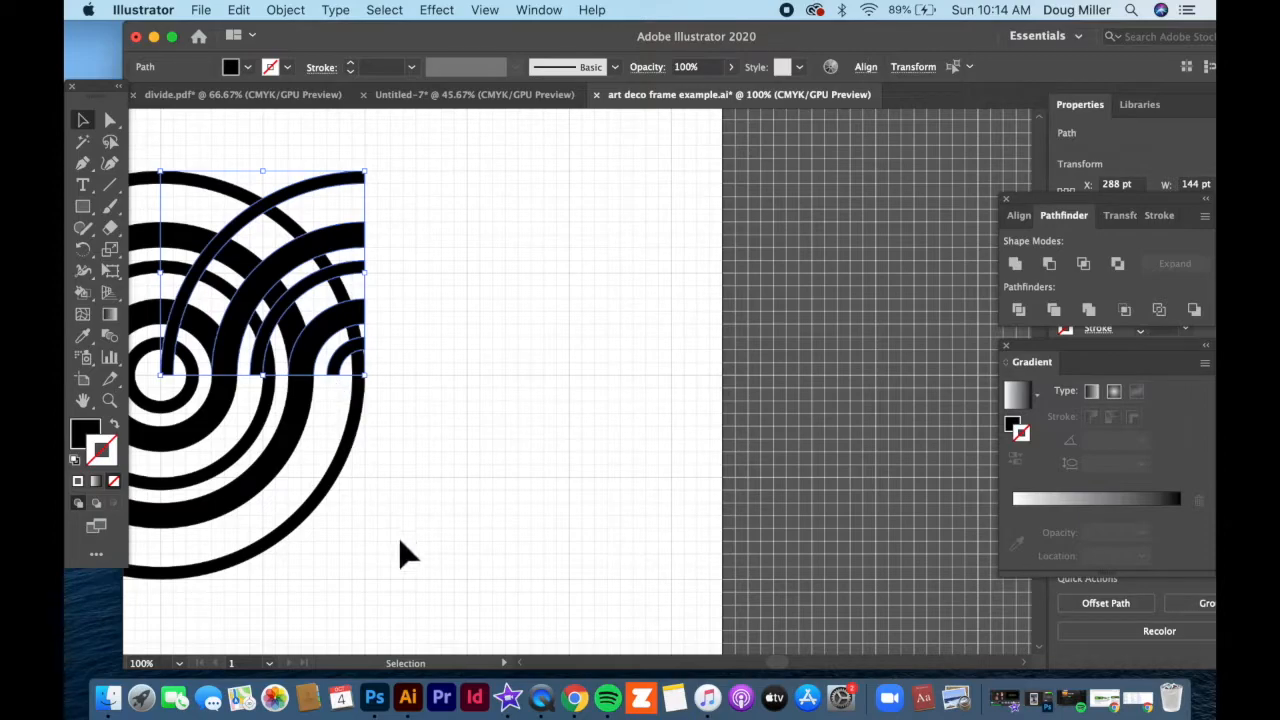
left_click_drag(372, 588, 723, 583)
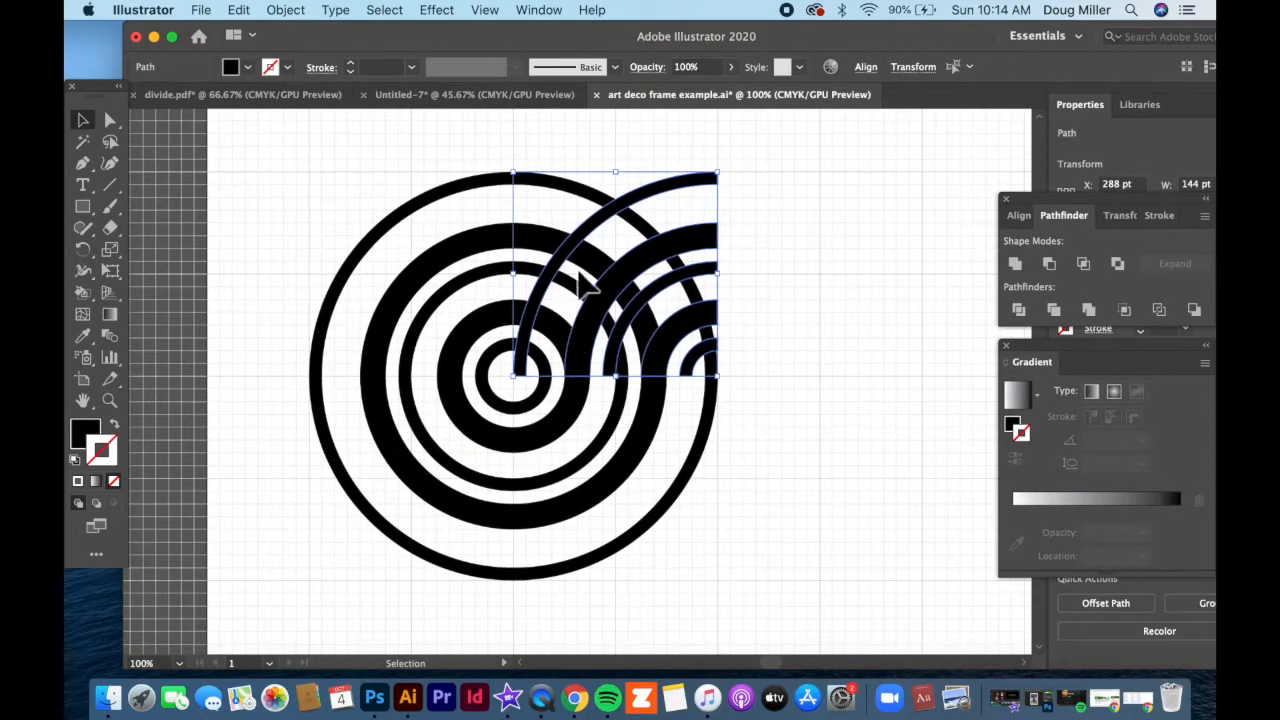
Place a rotated copy of the black quarter arcs over the ring ornament's lower-left quarter, at X 144 pt
key("a")
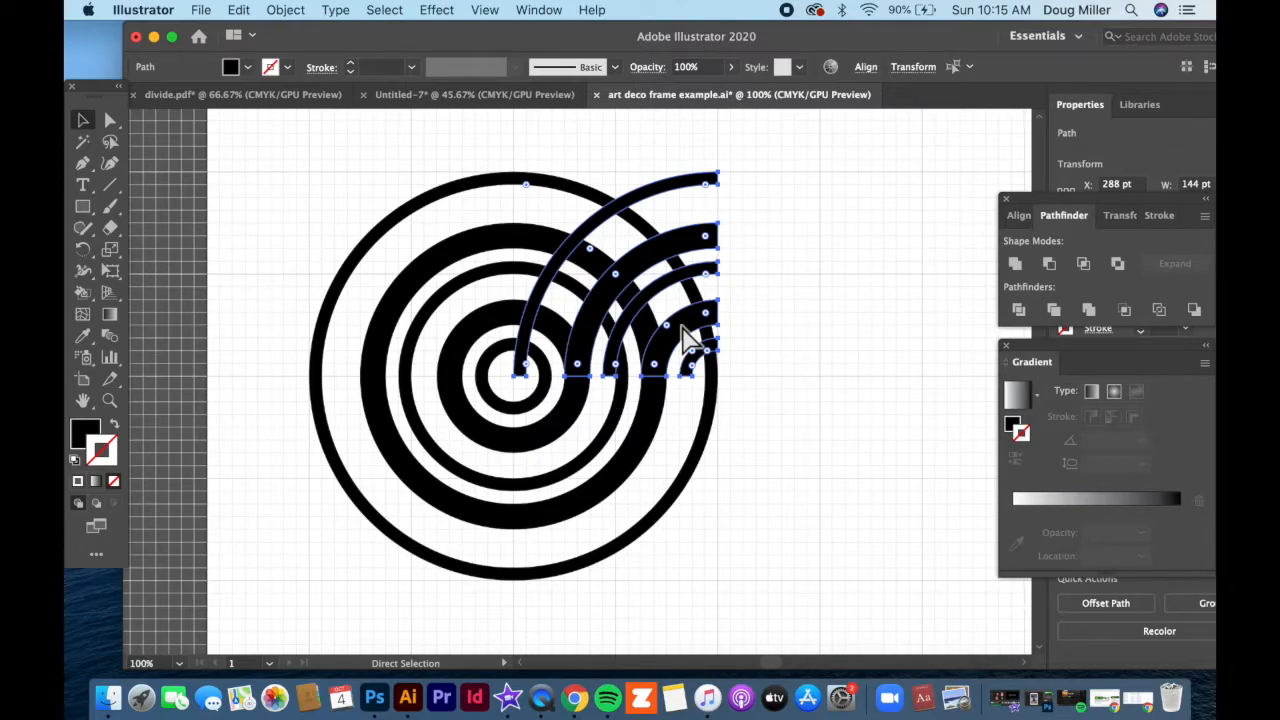
key("v")
left_click_drag(700, 365, 650, 470)
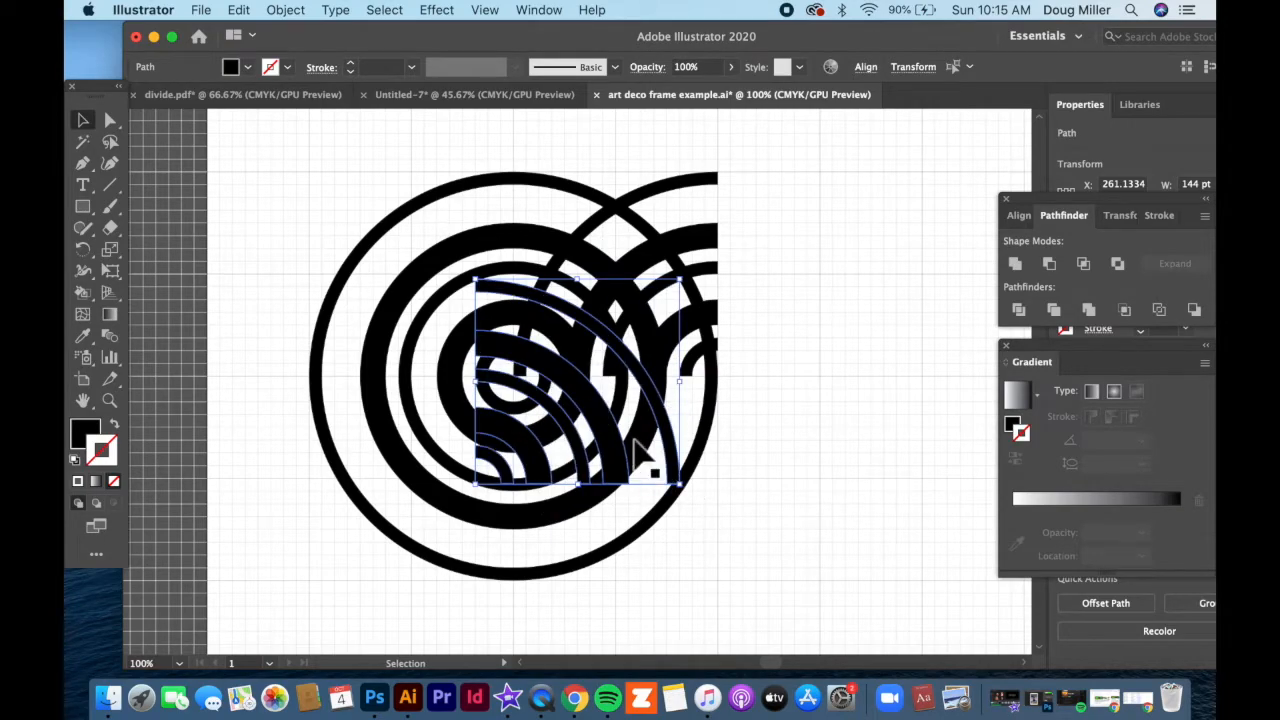
left_click_drag(658, 407, 491, 306)
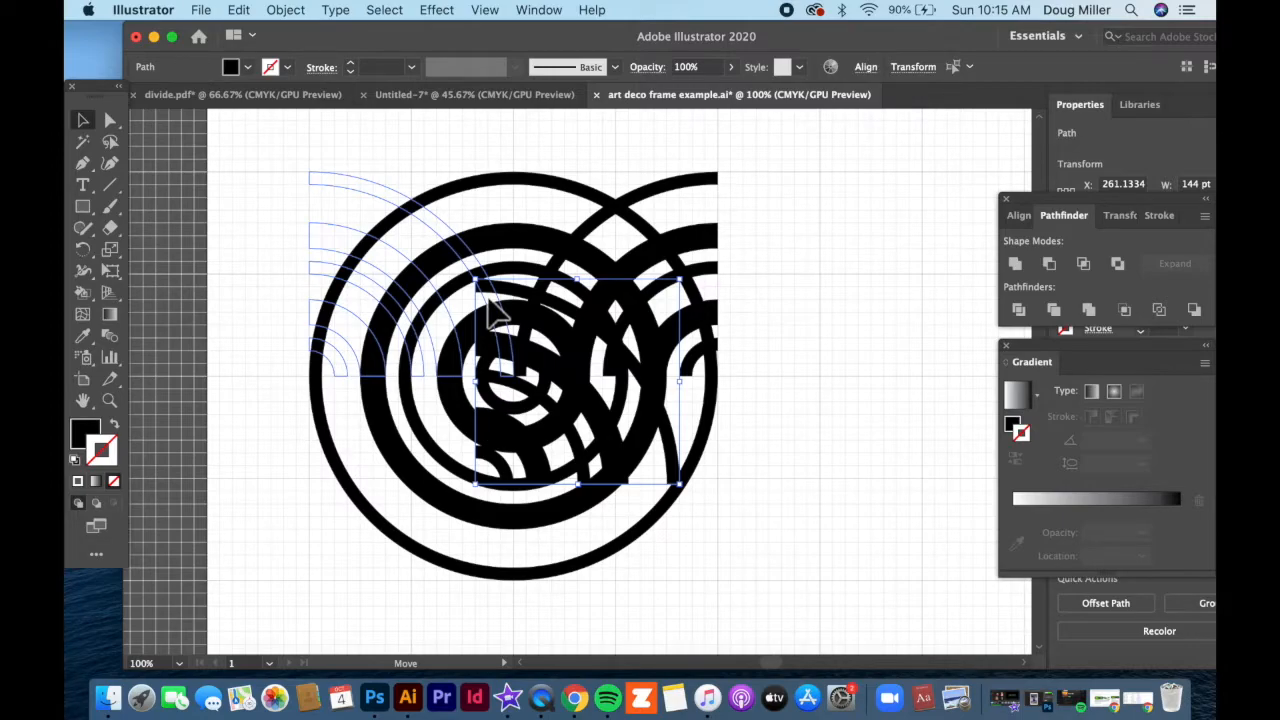
left_click_drag(493, 313, 491, 509)
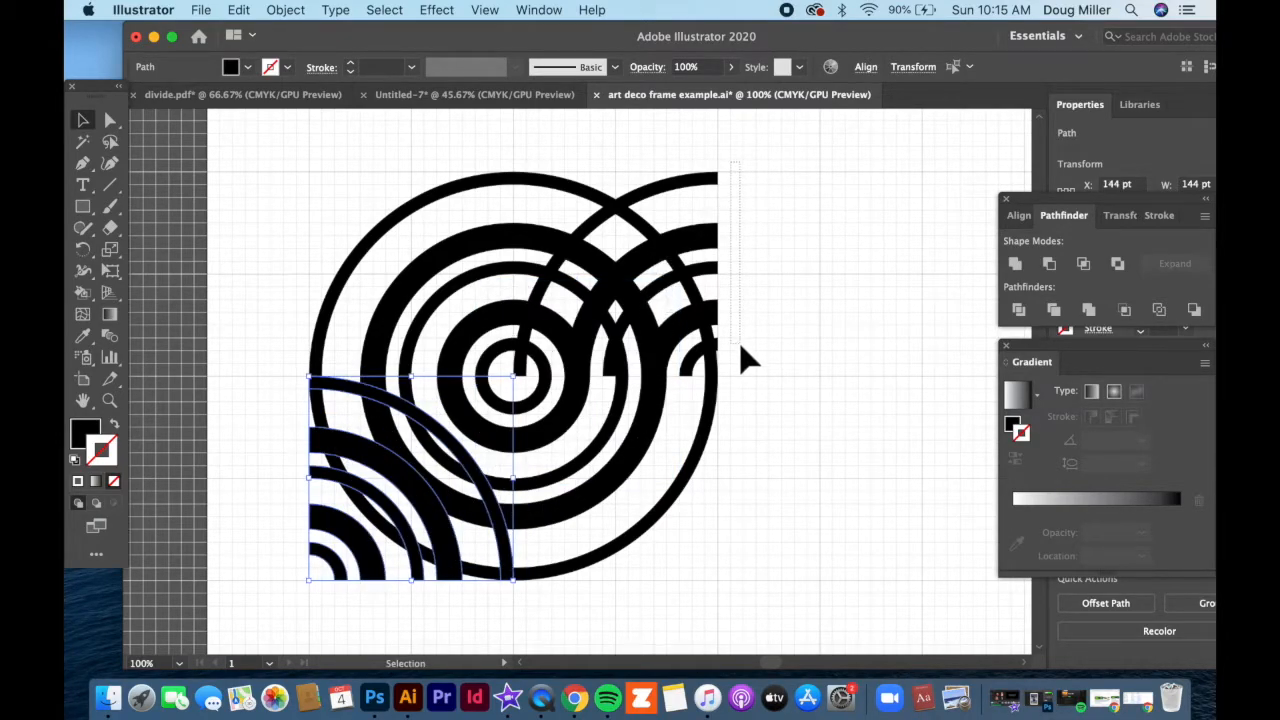
left_click(710, 342)
left_click_drag(687, 200, 692, 400)
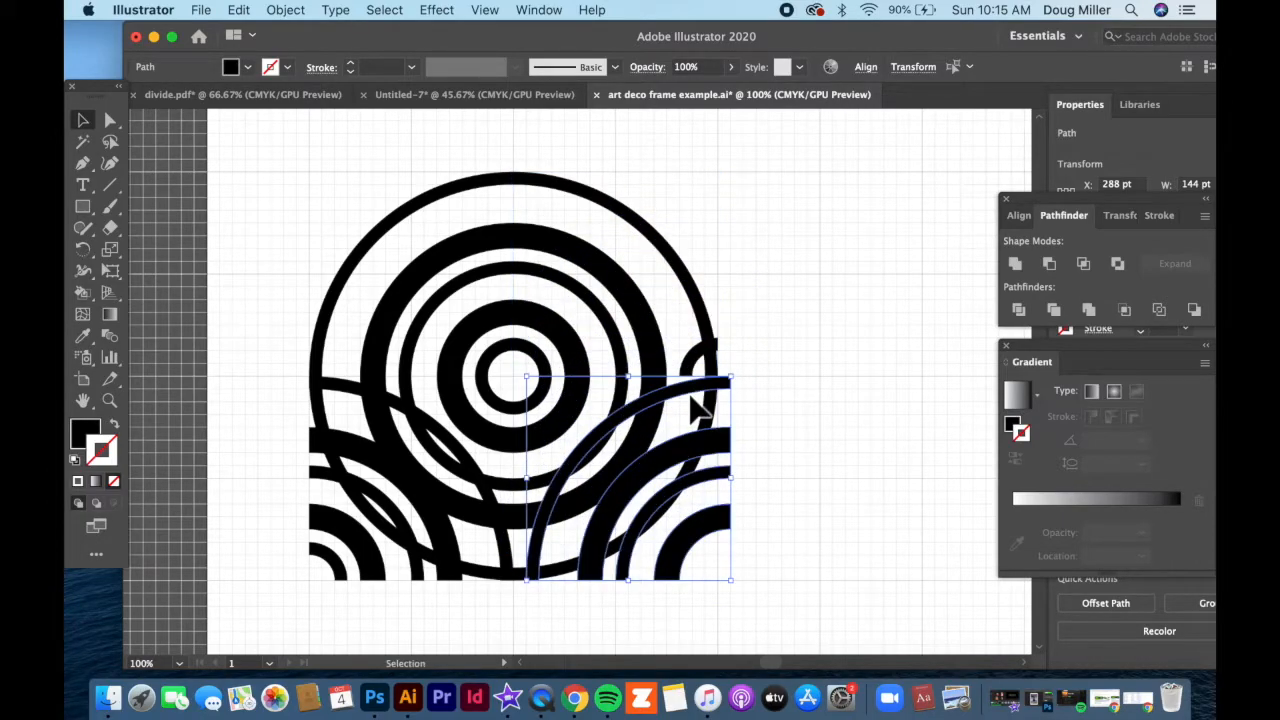
key("super+a")
key("super+z")
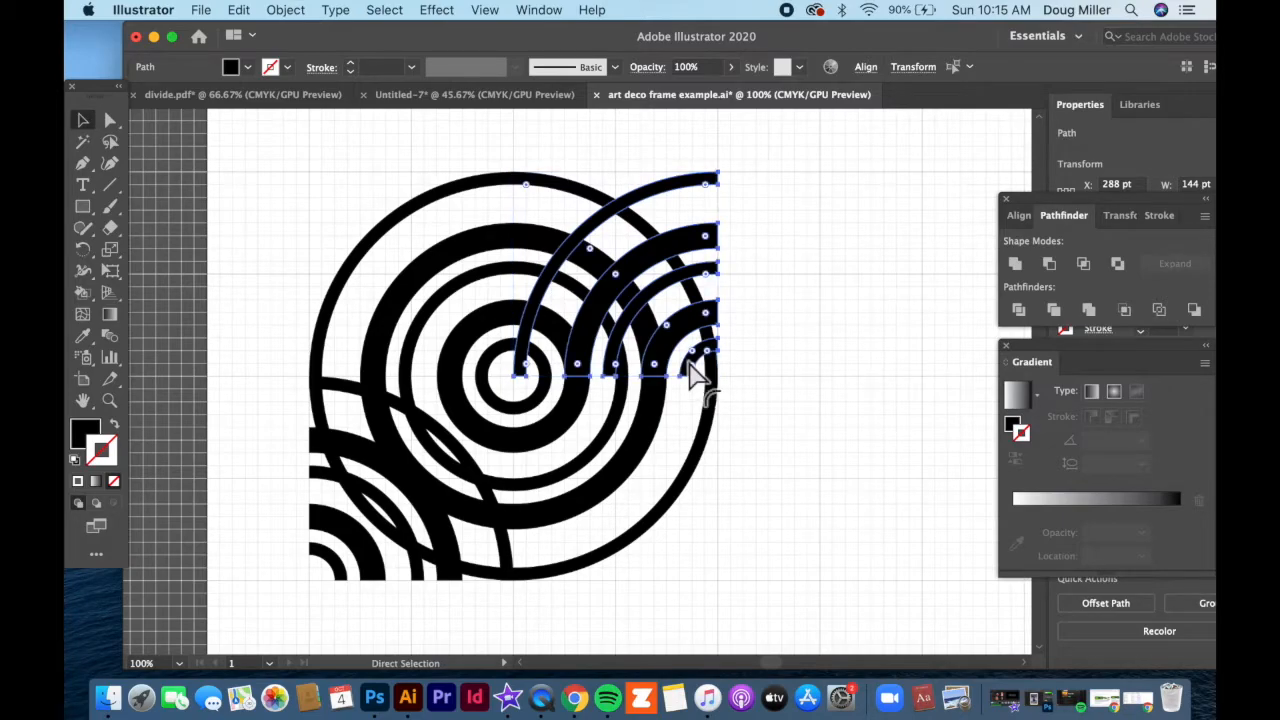
Move all the upper-right arcs to the lower-right quarter and place a rotated group copy over the upper-right quarter, at X 288 pt
left_click_drag(684, 338, 687, 542)
left_click_drag(690, 470, 653, 373)
left_click_drag(690, 280, 487, 295)
left_click_drag(515, 385, 553, 273)
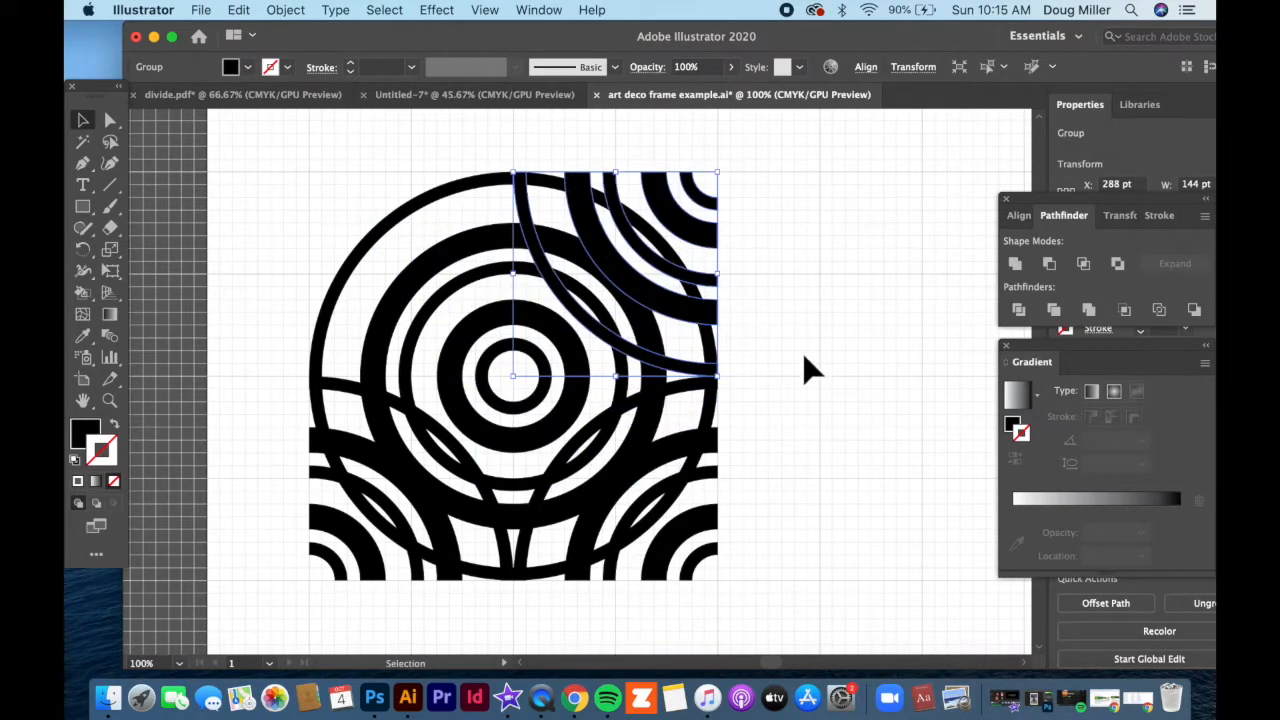
Place a rotated copy of the arc group over the ornament's upper-left quarter to complete all four corners
left_click_drag(676, 210, 642, 322)
left_click_drag(692, 285, 455, 262)
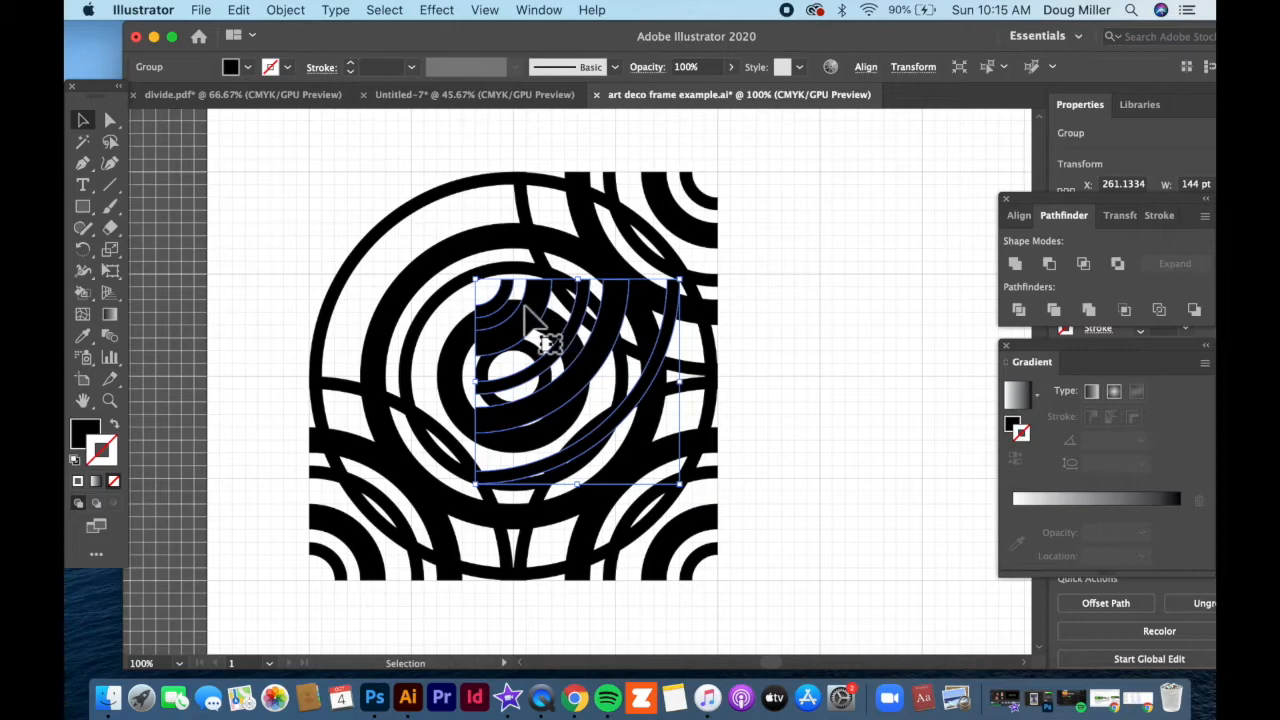
left_click_drag(546, 312, 362, 212)
left_click(255, 312)
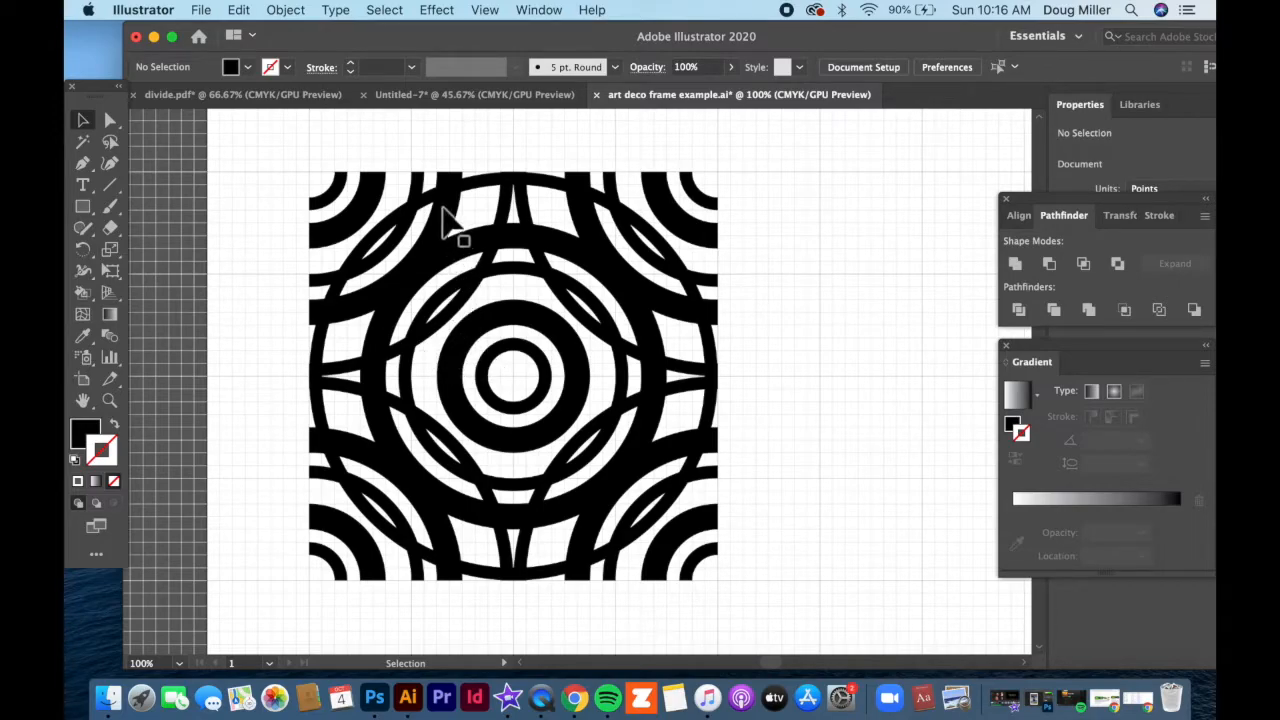
Divide the rings and corner arcs of the whole ornament into separate pieces and ungroup the result
left_click_drag(291, 172, 766, 634)
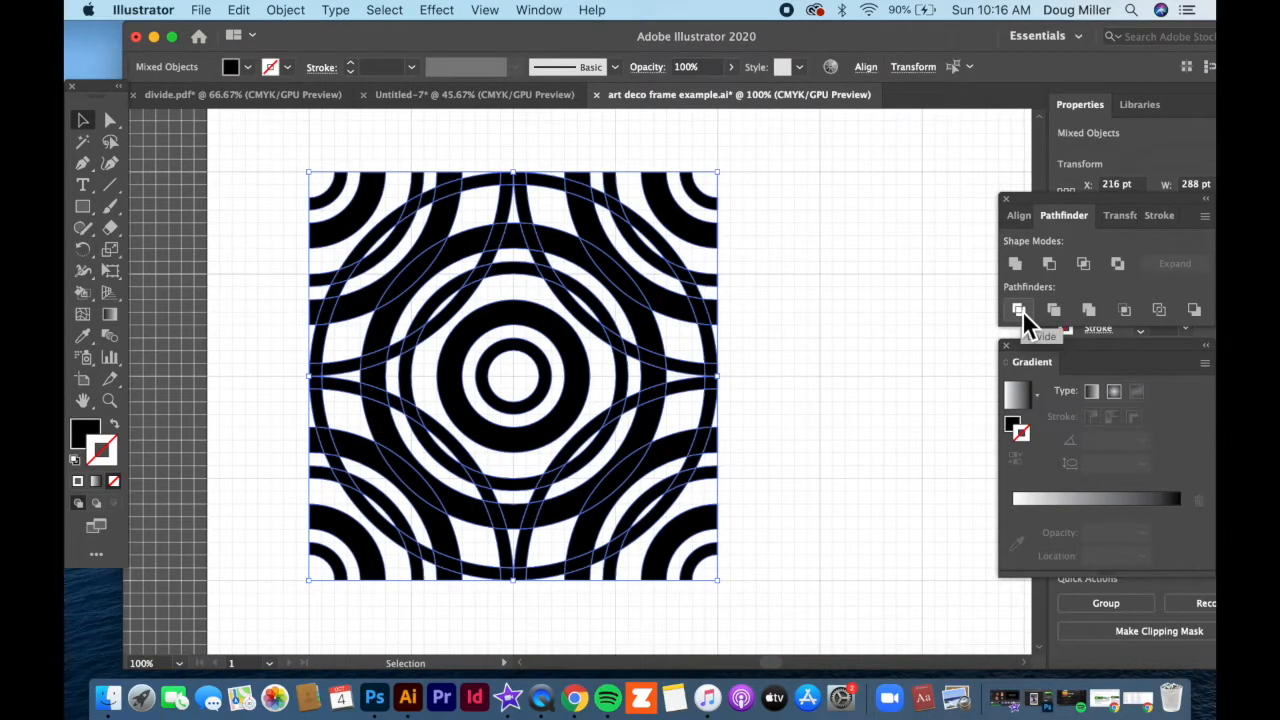
left_click(1018, 310)
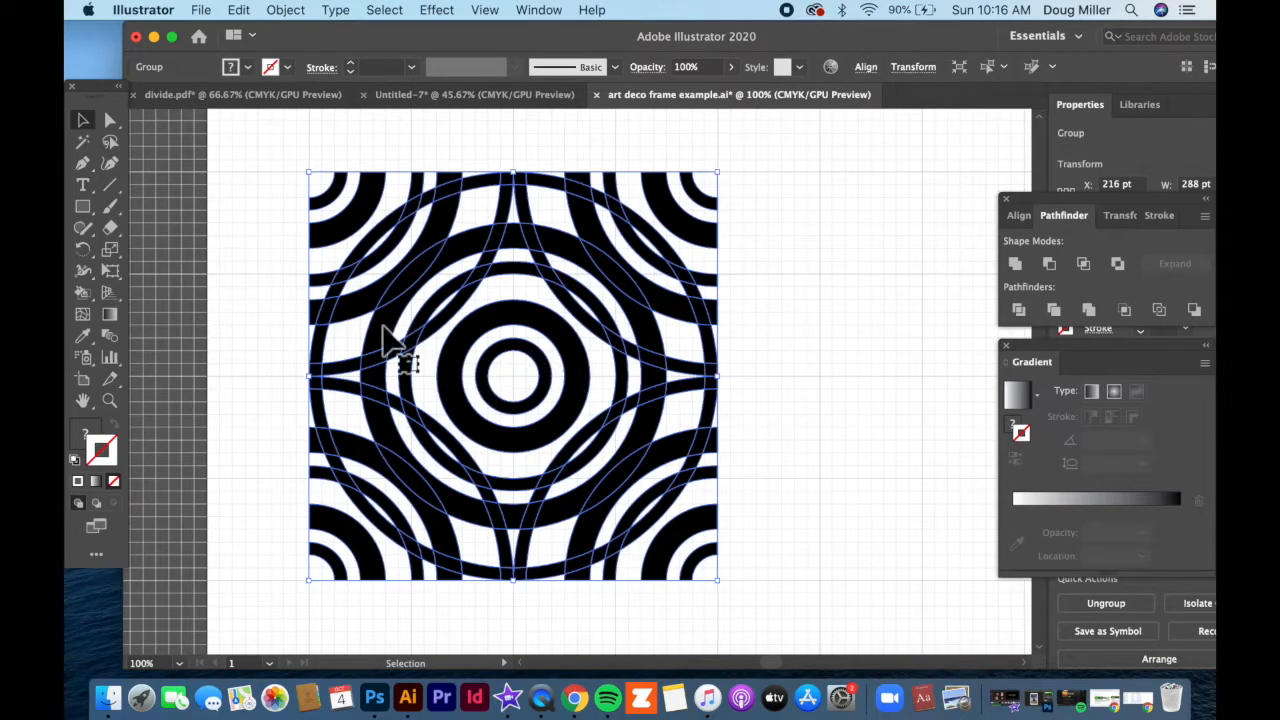
key("super+shift+g")
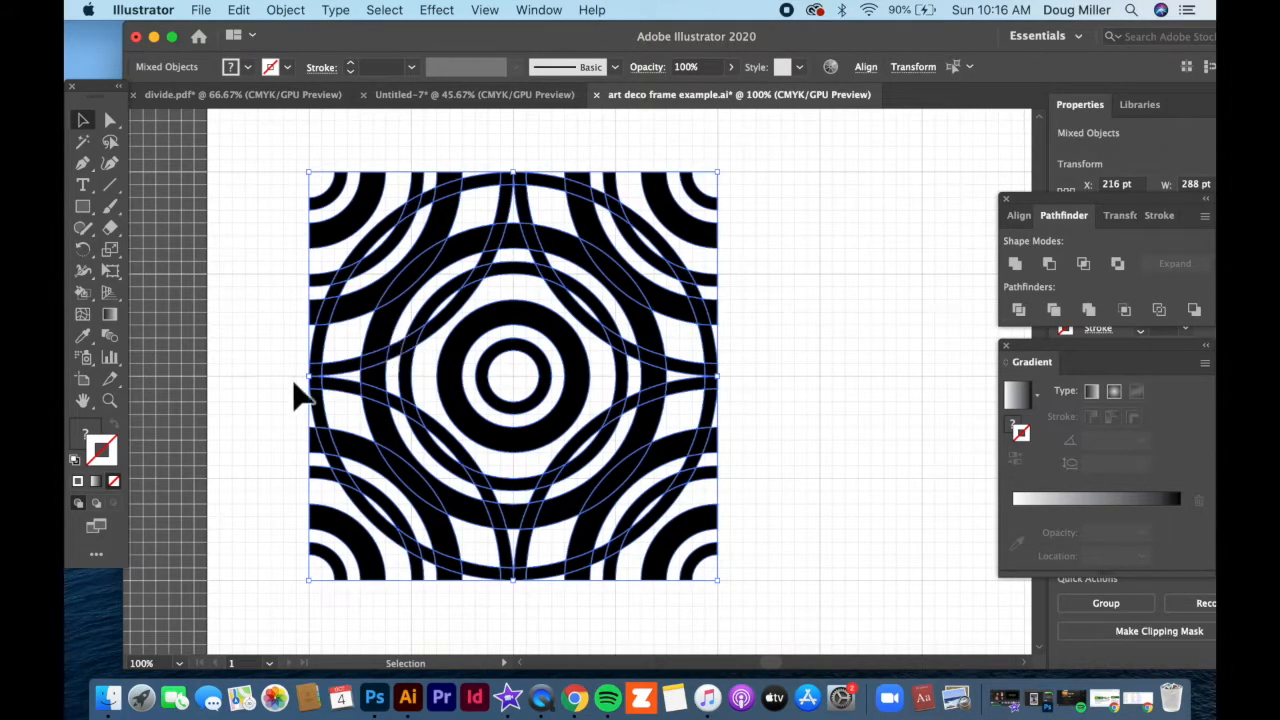
Delete the arc pieces crossing the band between the two outermost rings at its top, upper-left and left parts
left_click(109, 400)
left_click_drag(519, 232, 690, 226)
left_click(84, 121)
left_click_drag(446, 168, 620, 198)
key("Delete")
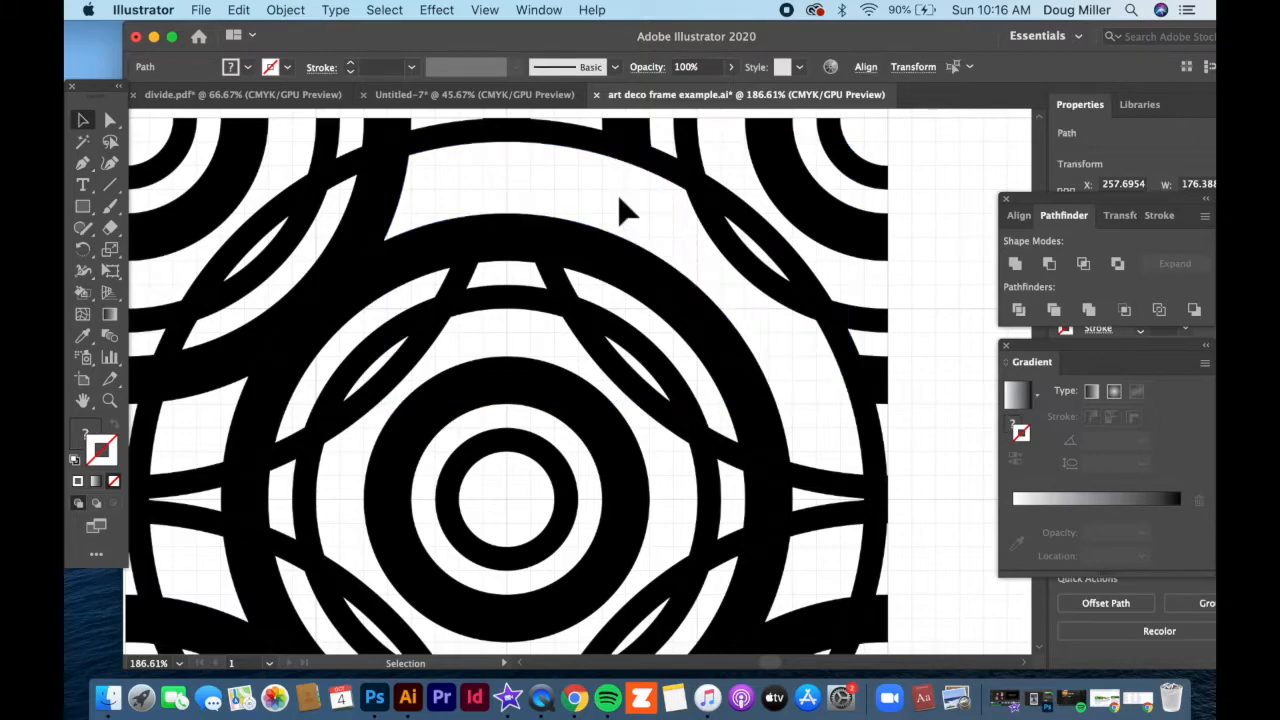
left_click_drag(412, 208, 259, 259)
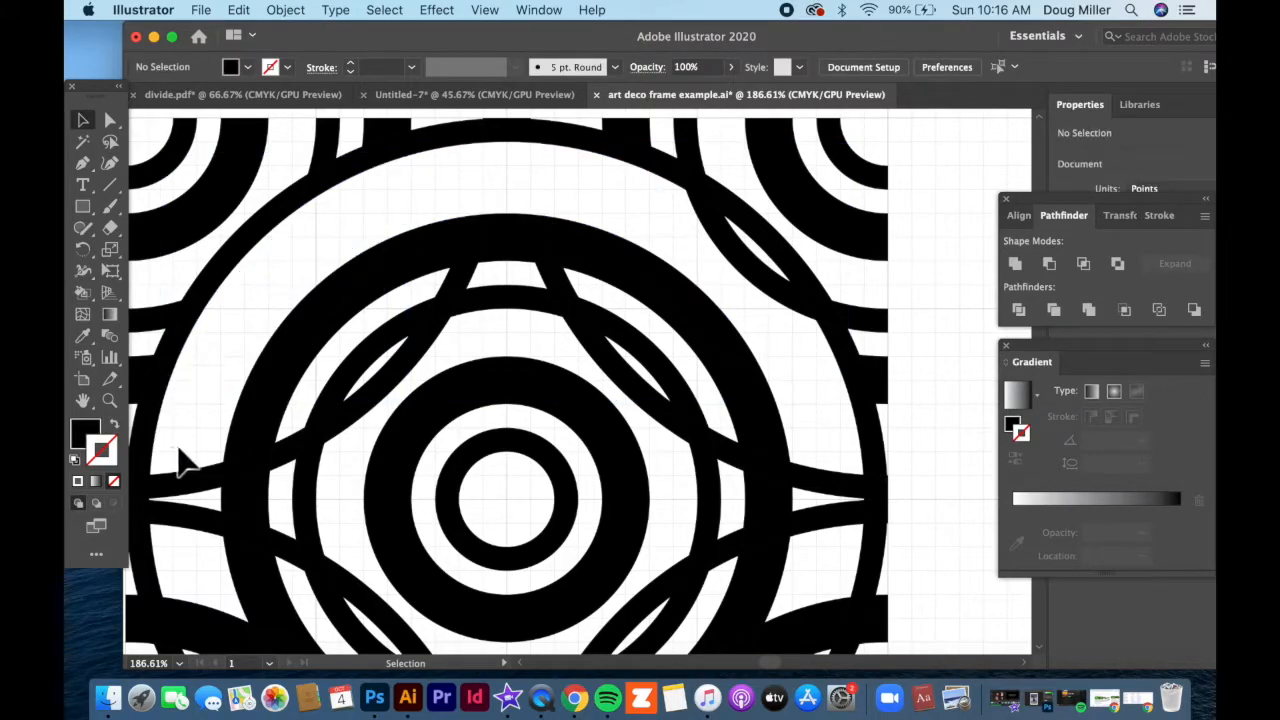
left_click_drag(180, 448, 206, 543)
Delete the arc pieces crossing the outer band at its lower-left and bottom parts, including the wide lower-right arc
scroll(206, 543, "down", 5)
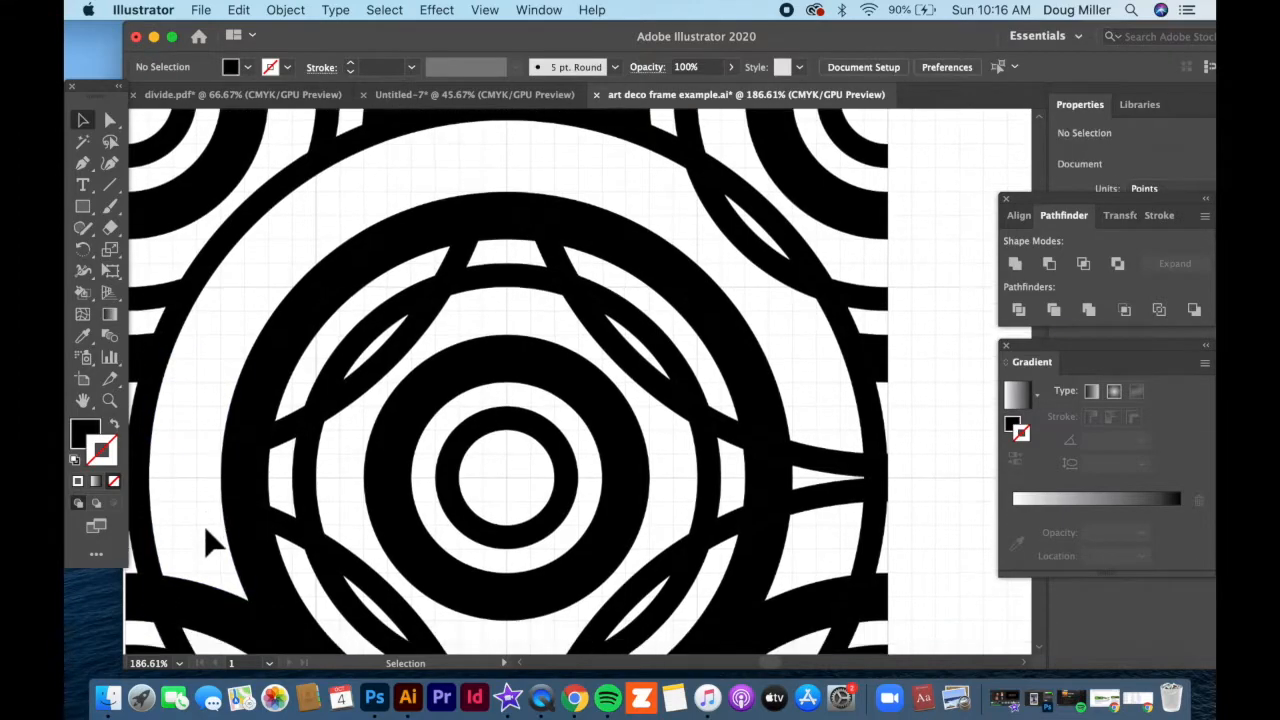
left_click(237, 486)
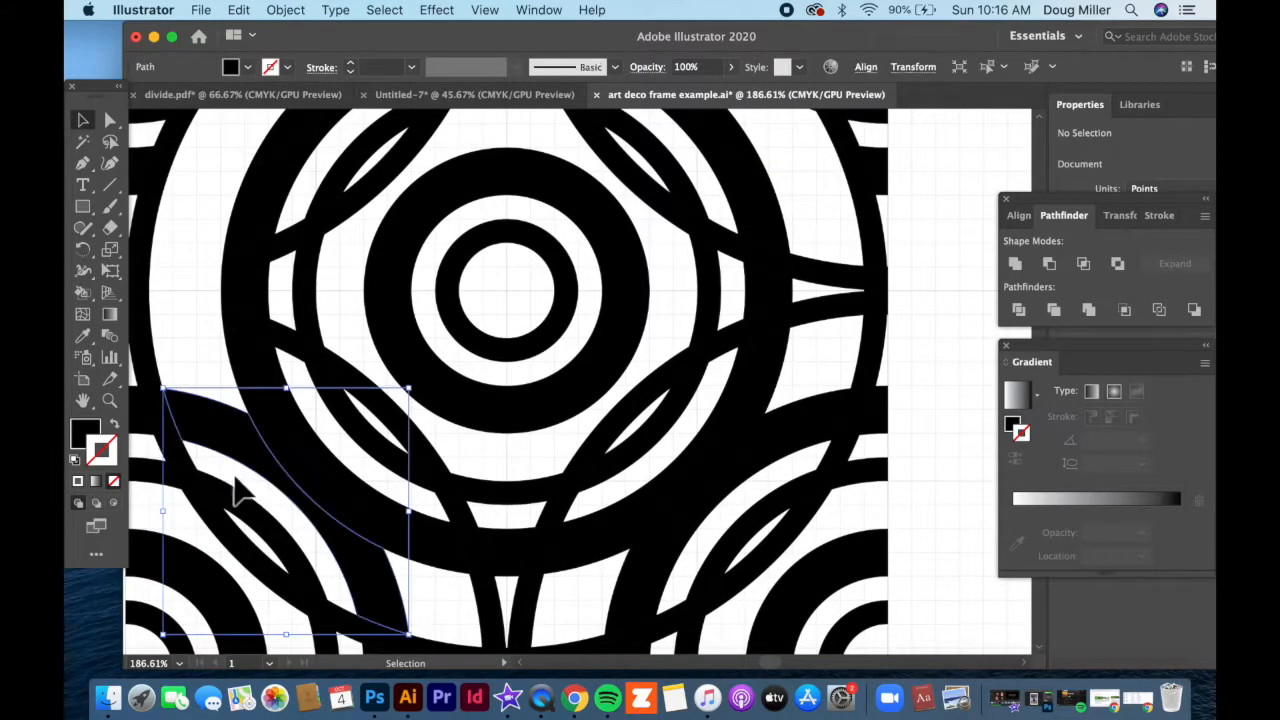
left_click(237, 514)
left_click(243, 513)
key("Delete")
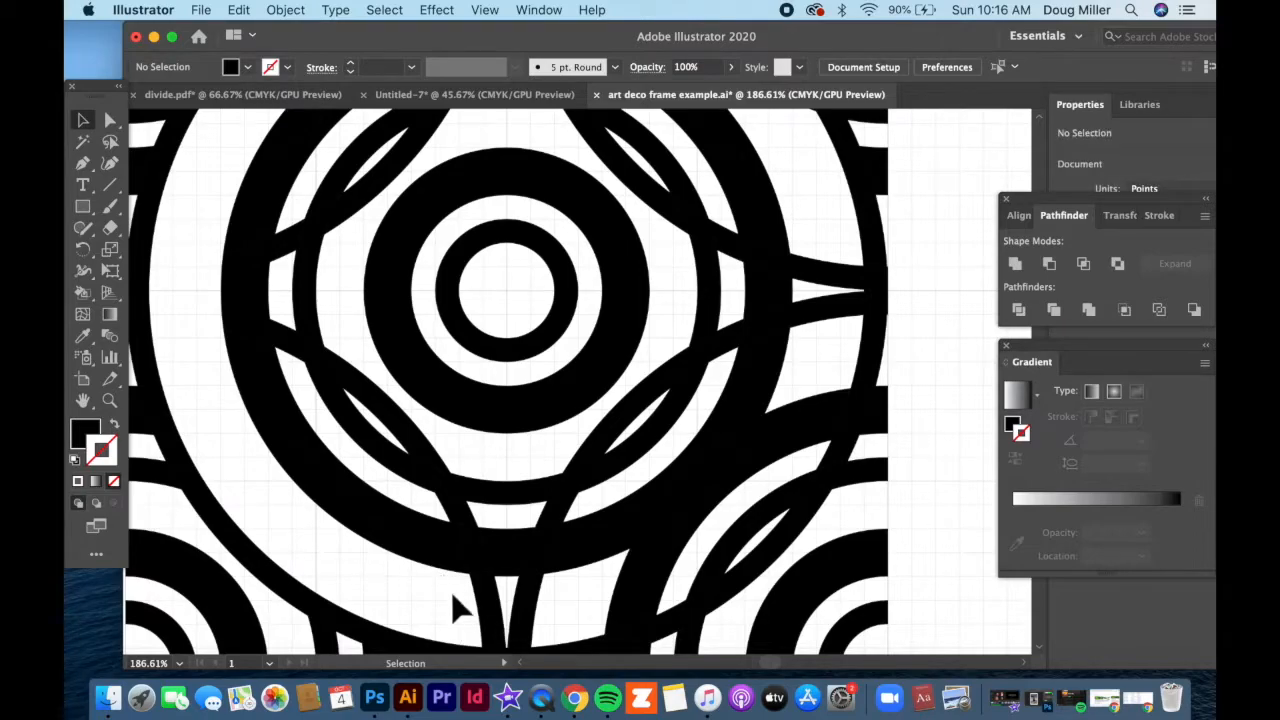
left_click(580, 630)
key("Delete")
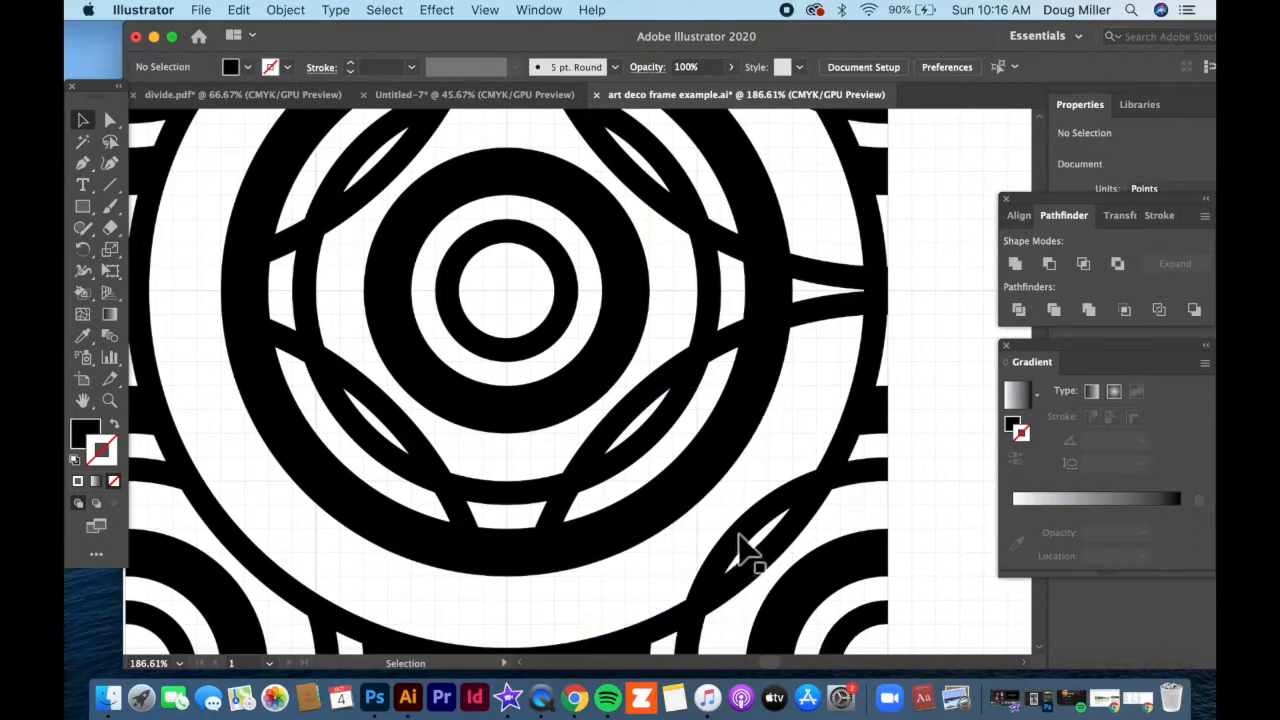
Delete the narrow arc piece in the band's lower-right part and the pieces crossing it on the right
left_click(740, 548)
key("Delete")
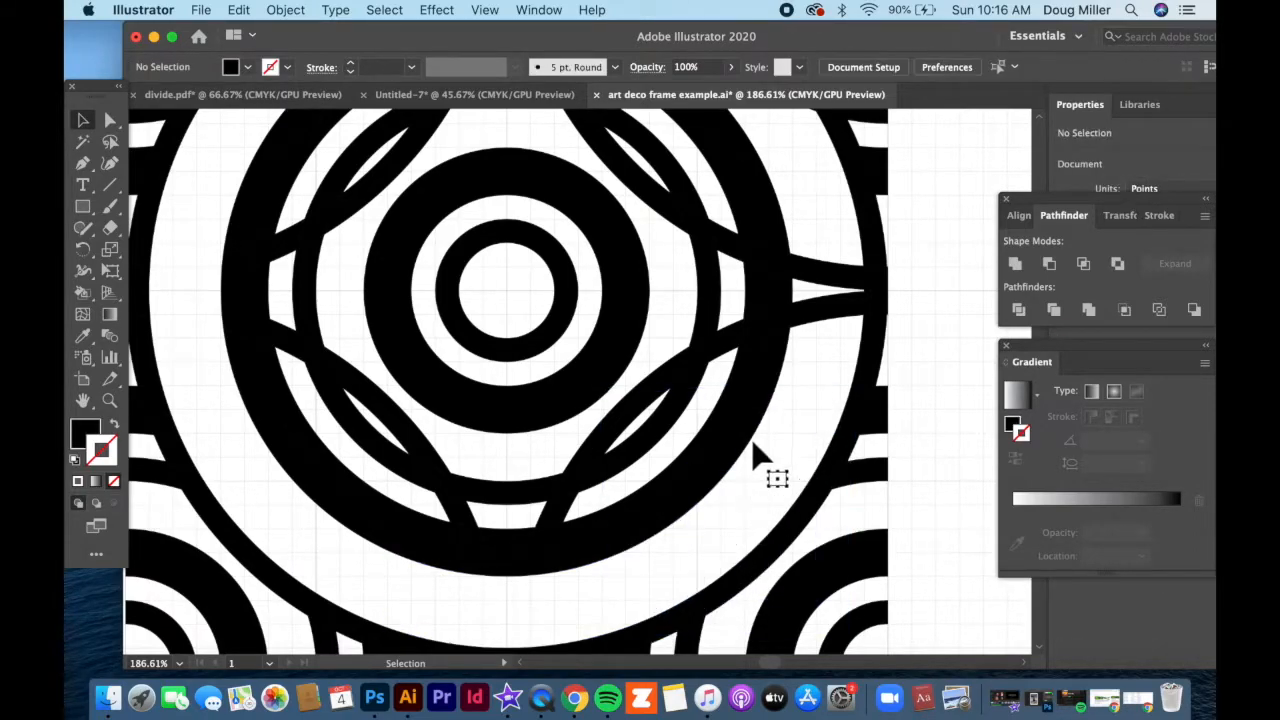
left_click(845, 357)
key("Delete")
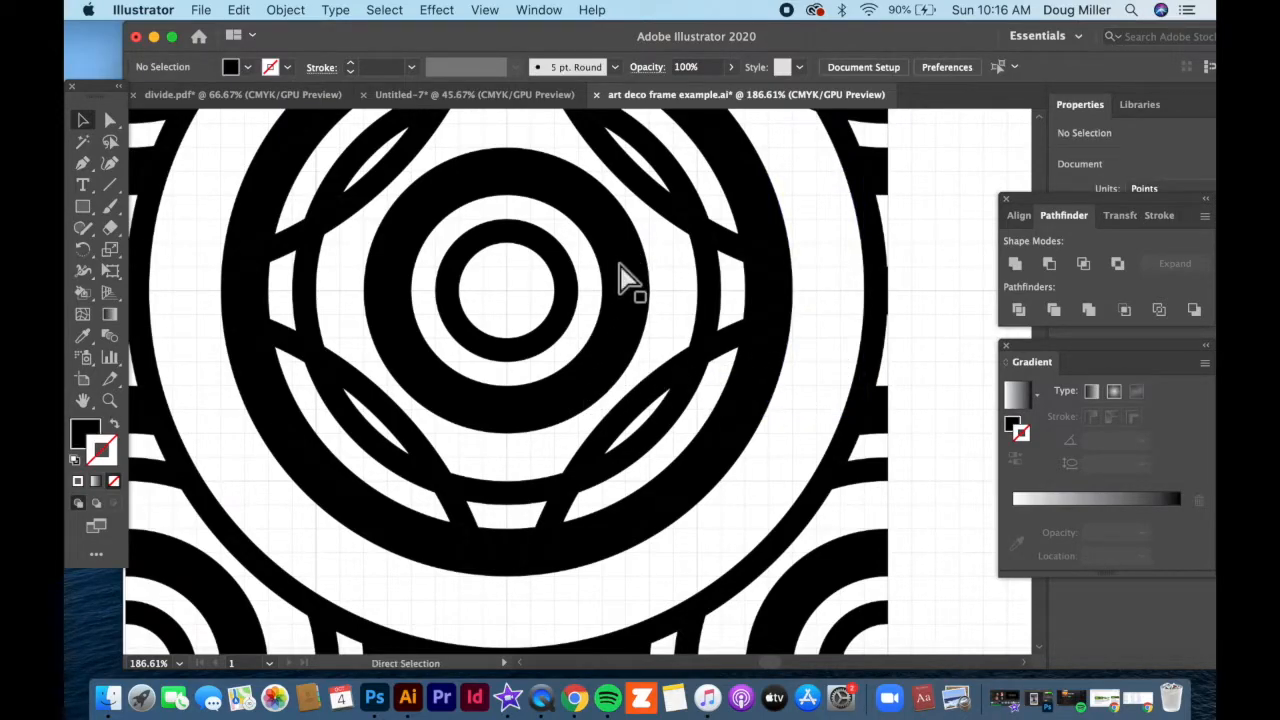
Delete the last narrow arc pieces in the upper-right part of the outer band
key("super+minus")
key("super+minus")
key("super+minus")
key("super+minus")
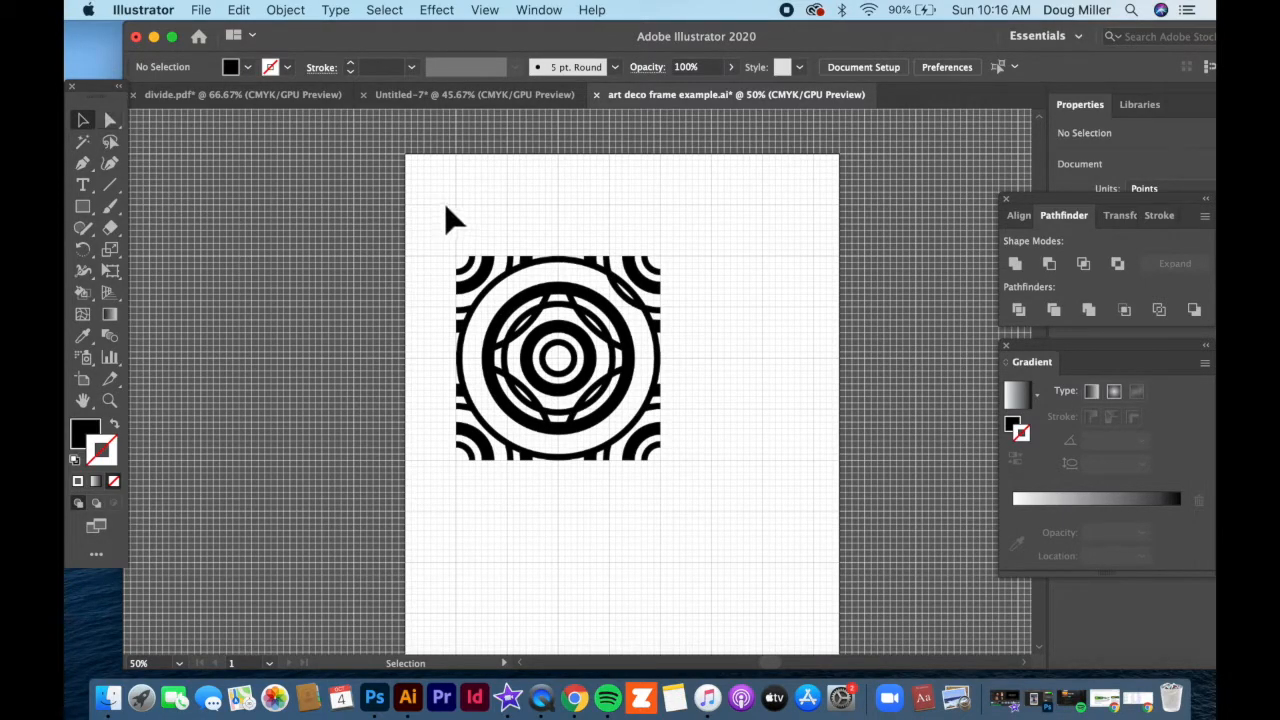
left_click(620, 288)
left_click(632, 318)
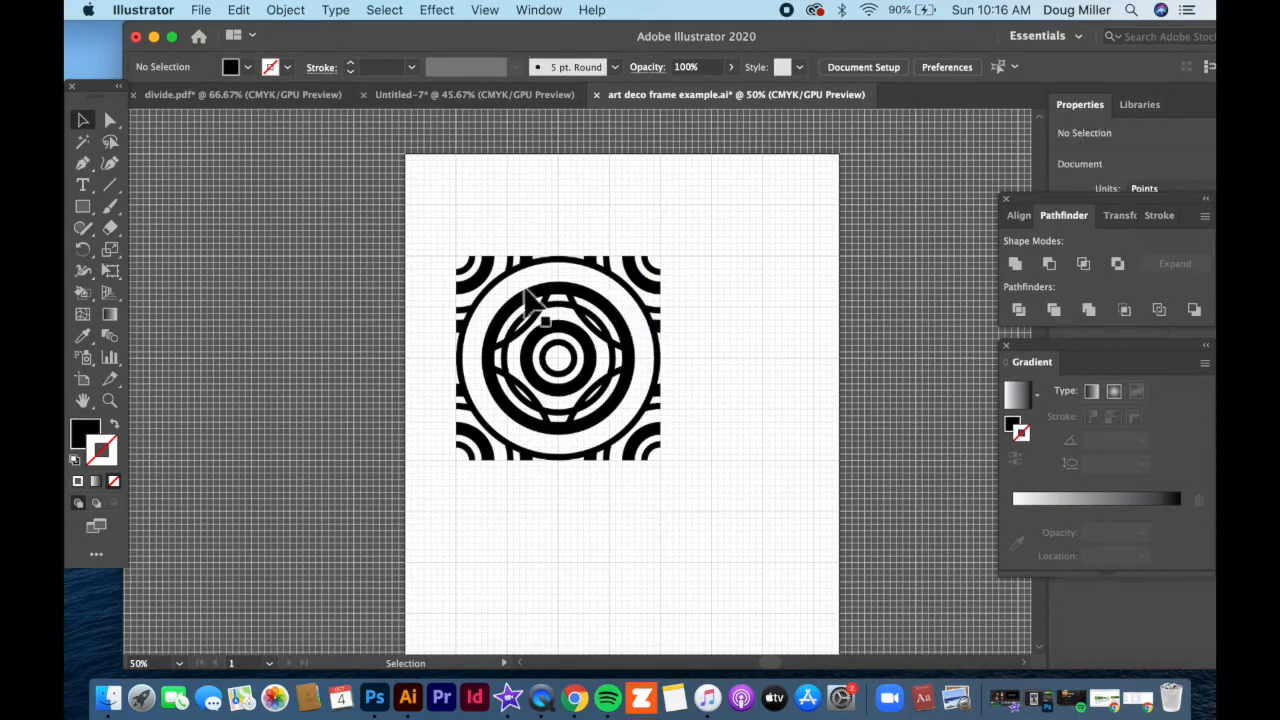
left_click_drag(436, 244, 685, 505)
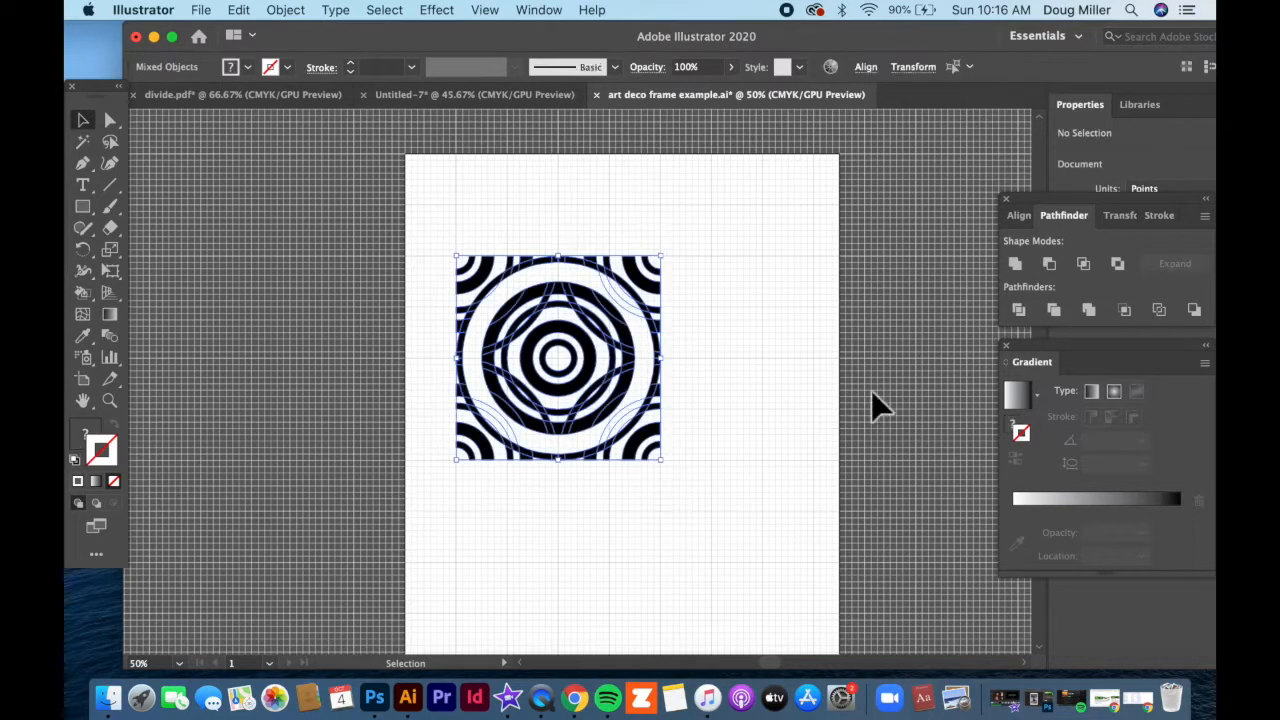
left_click(1012, 263)
key("super+z")
Make a pattern swatch from the whole selected ornament, keeping the default grid tile, and finish pattern editing
key("super+1")
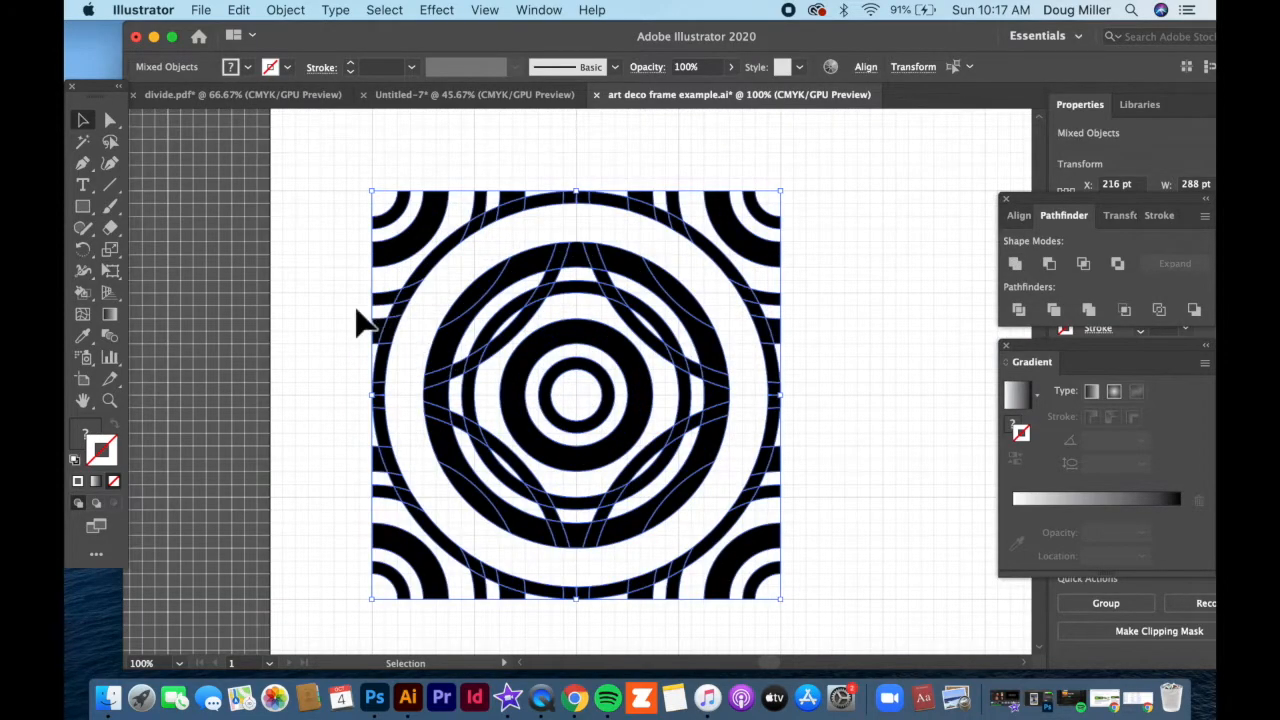
left_click(287, 10)
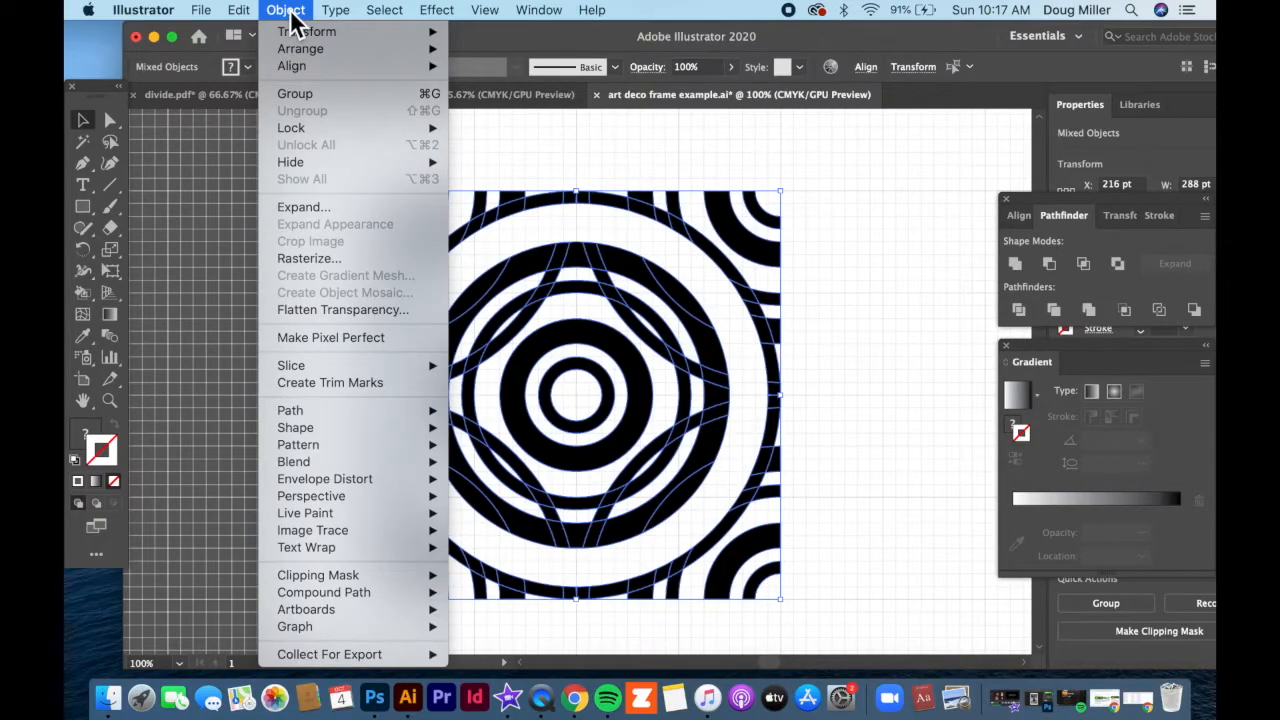
mouse_move(305, 447)
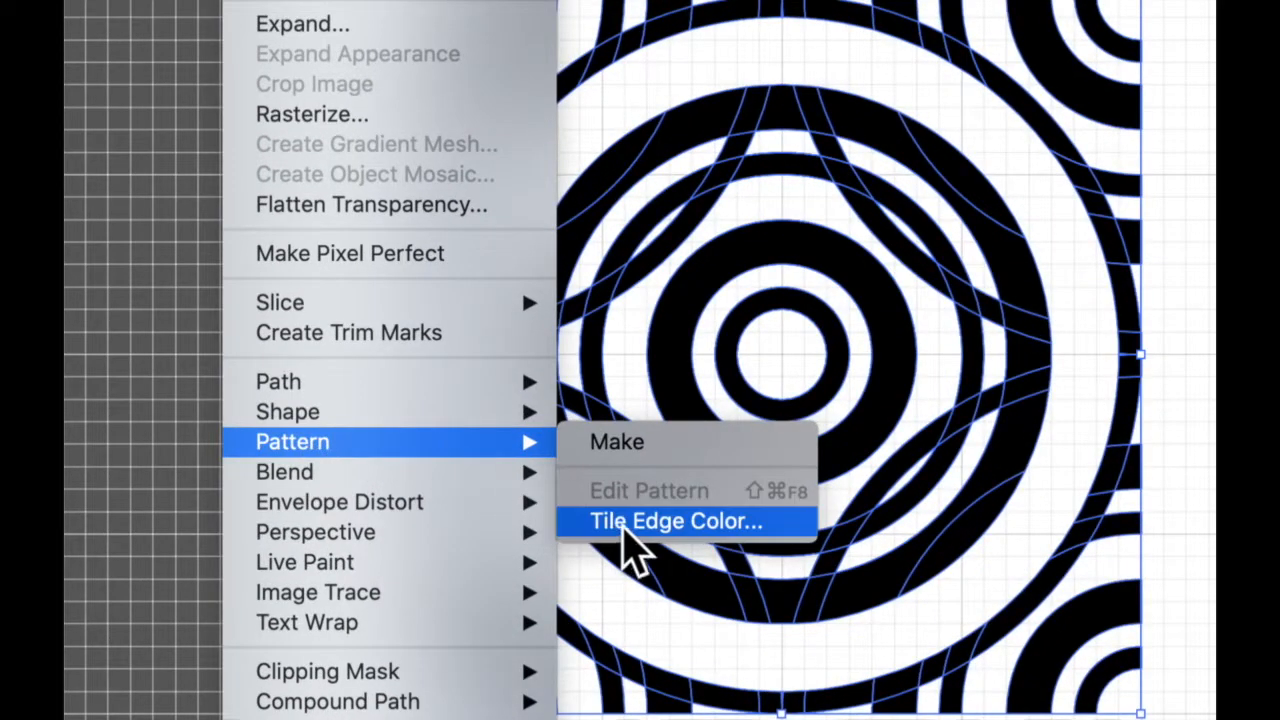
left_click(613, 446)
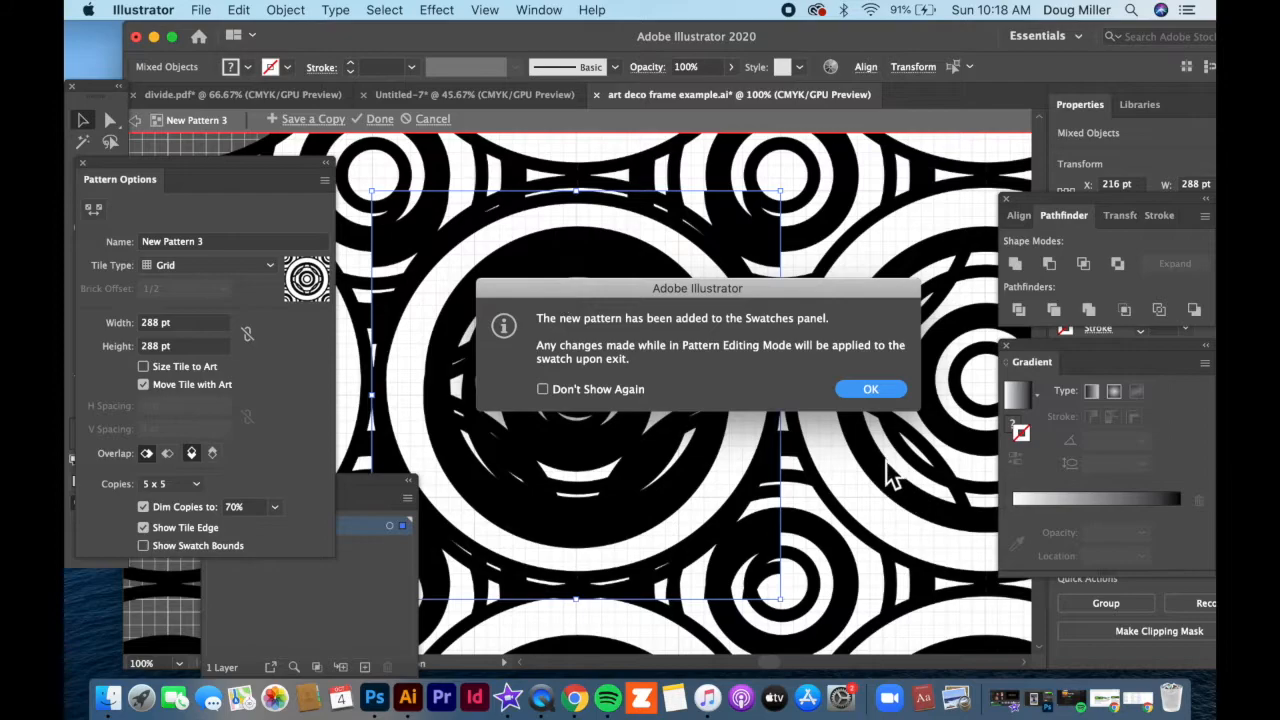
left_click(870, 389)
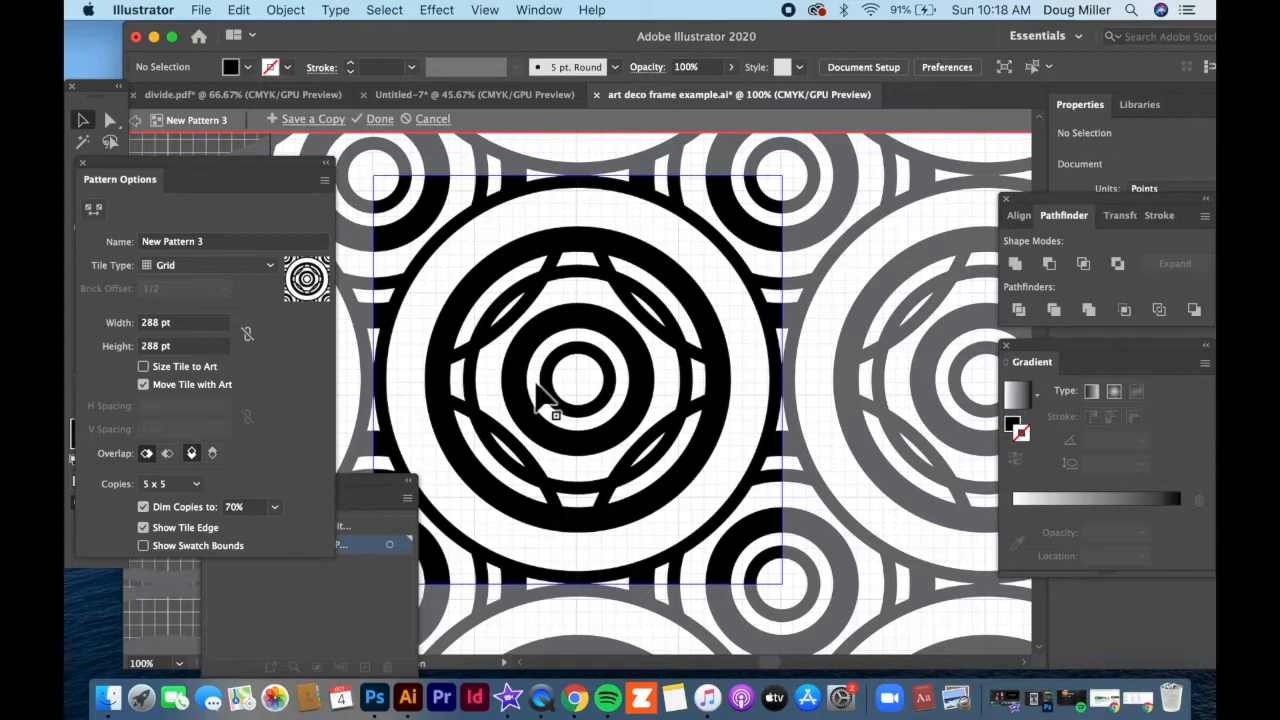
key("super+minus")
key("super+minus")
key("super+minus")
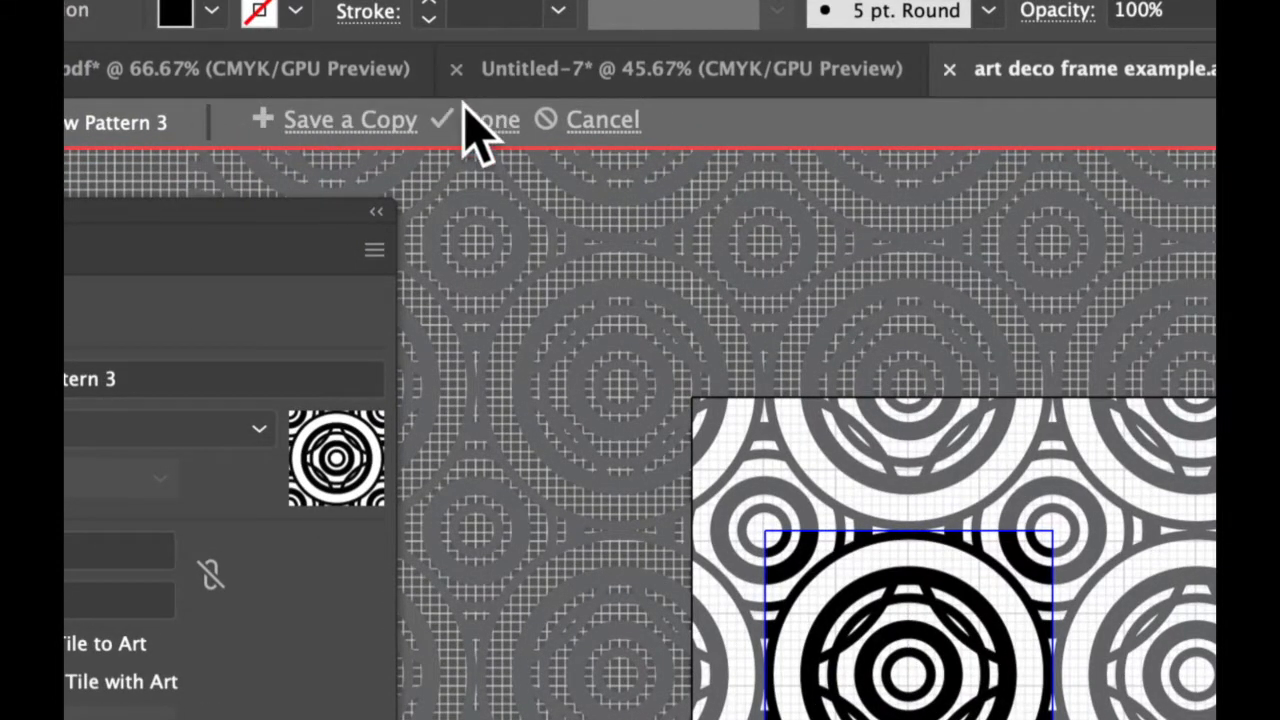
left_click(480, 125)
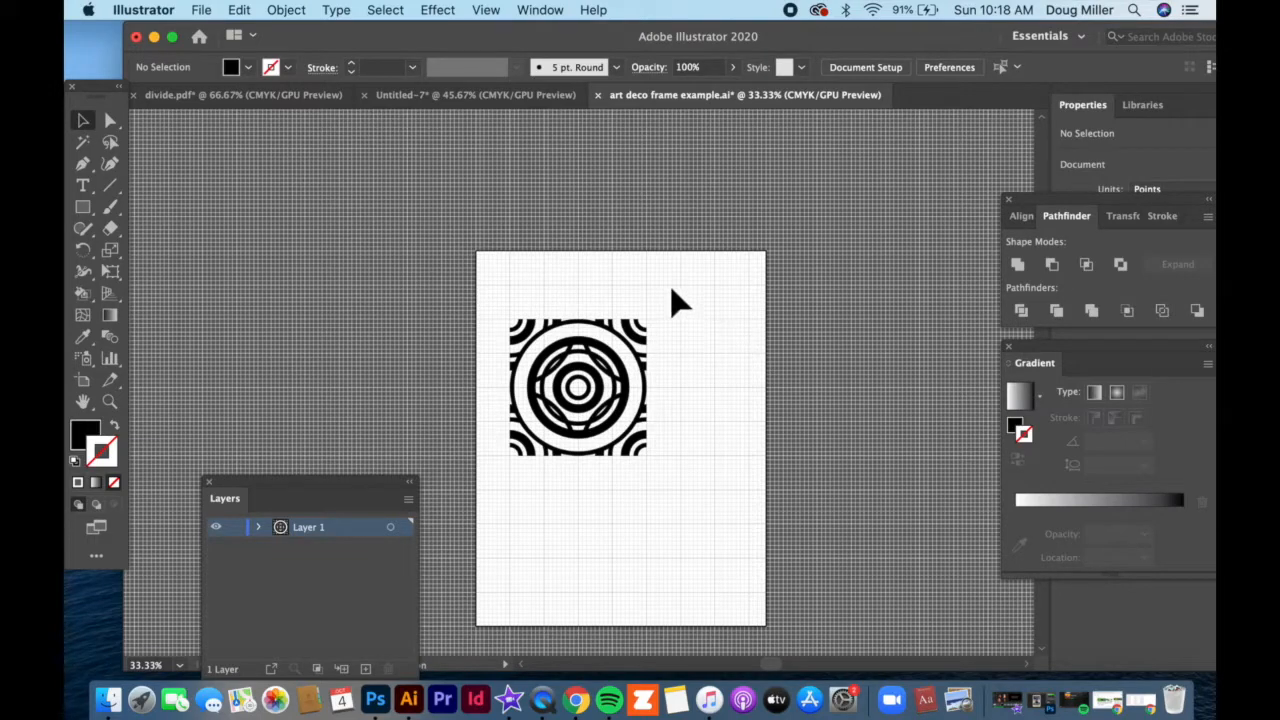
Move the whole ornament off the artboard and draw a rectangle that covers the artboard
left_click_drag(675, 300, 480, 486)
left_click_drag(610, 355, 299, 273)
left_click(84, 208)
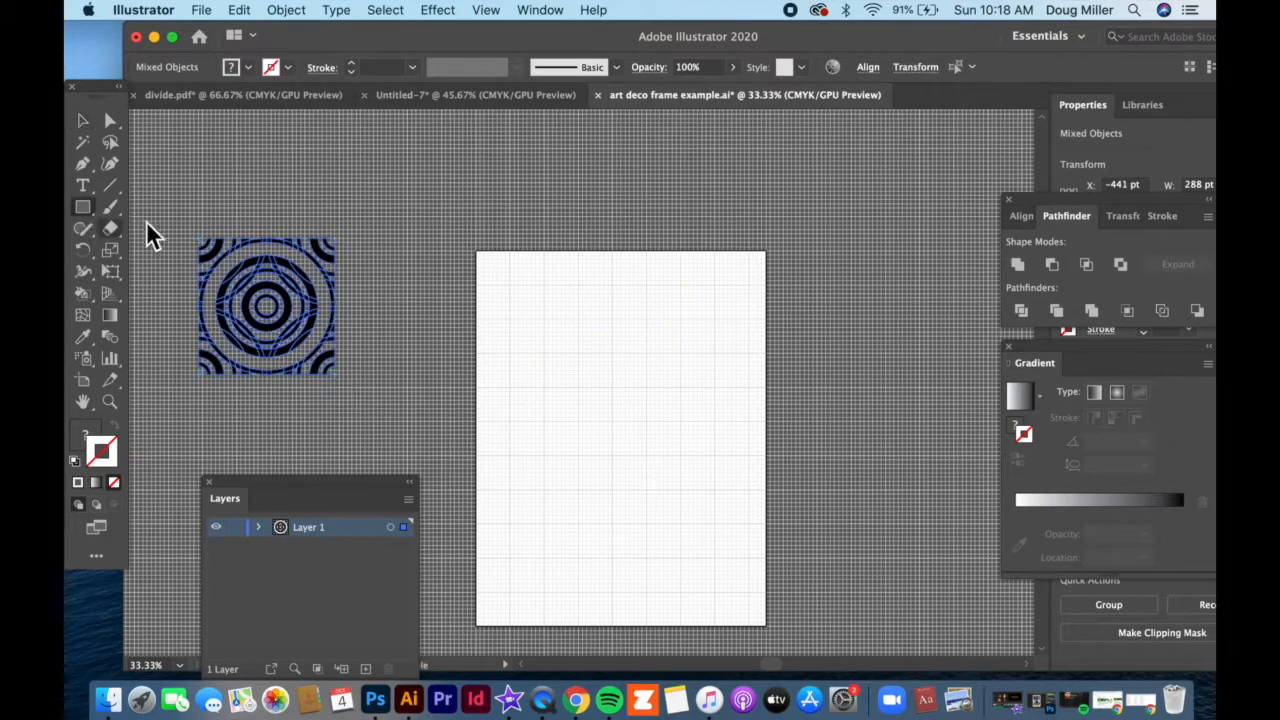
left_click_drag(476, 248, 766, 537)
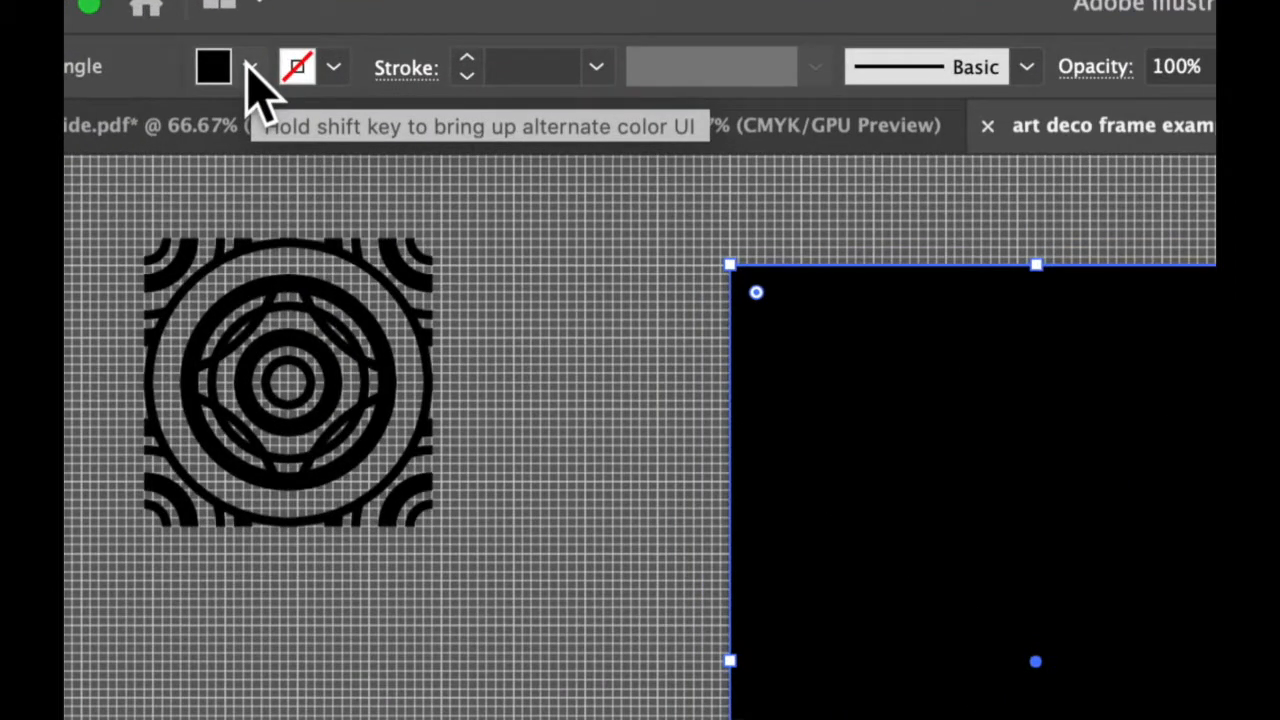
Fill the artboard rectangle with the New Pattern 3 swatch, scale only its pattern uniformly to 20%, and deselect it
left_click(250, 68)
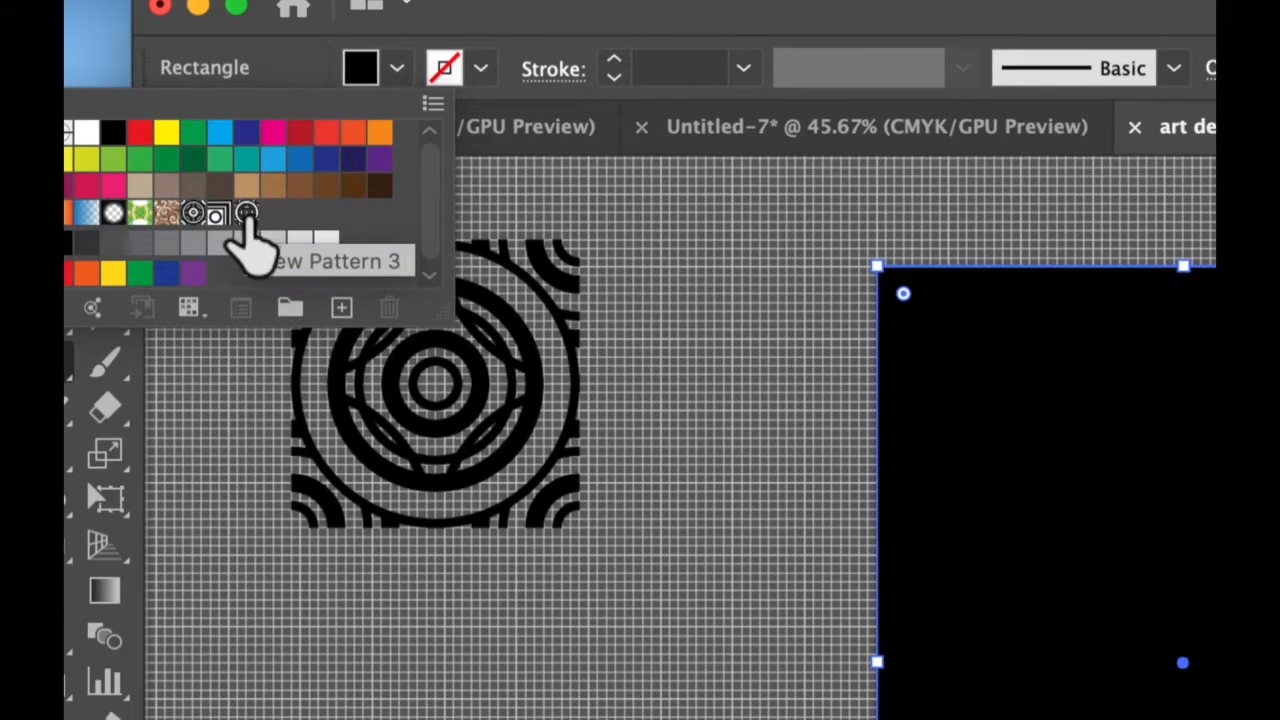
left_click(245, 216)
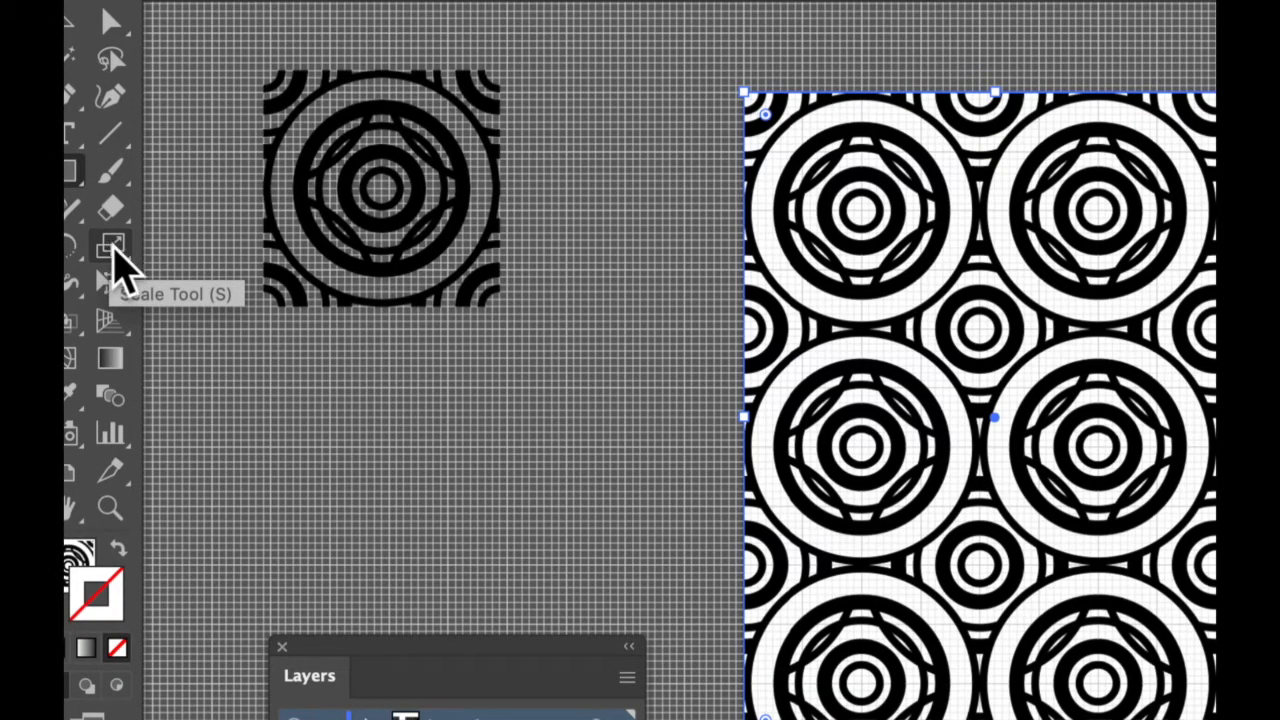
double_click(111, 247)
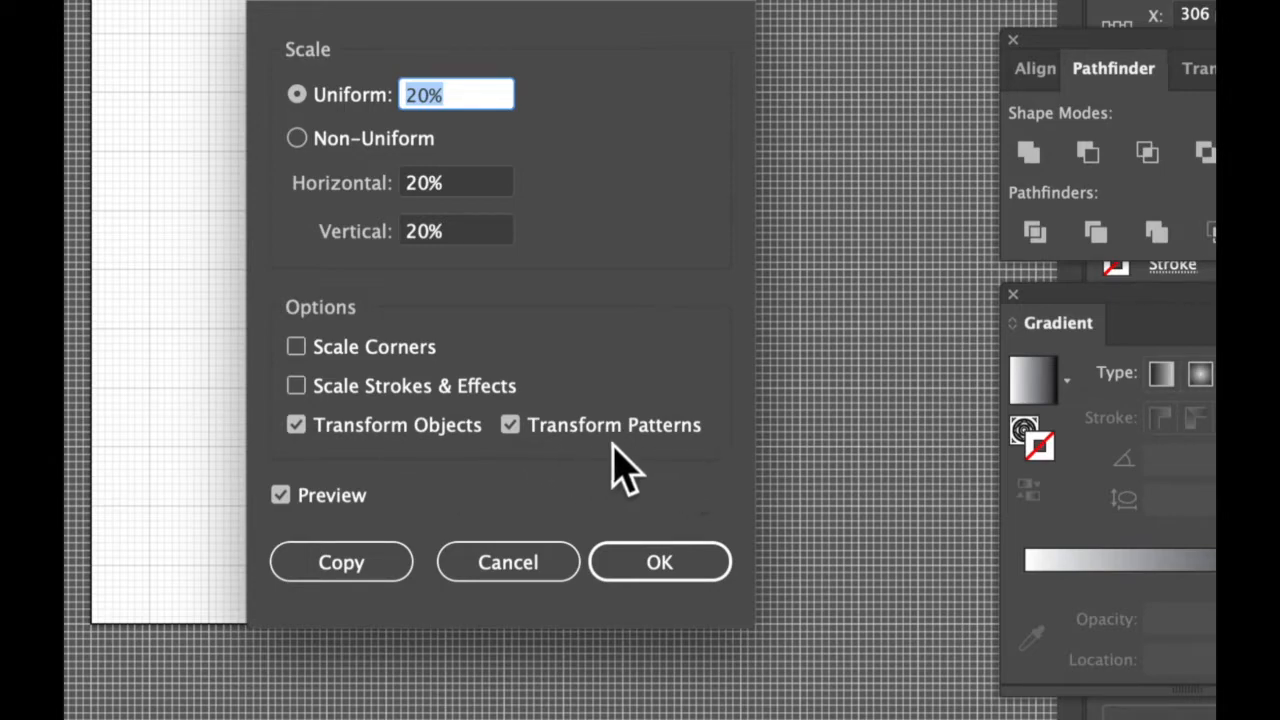
left_click(297, 427)
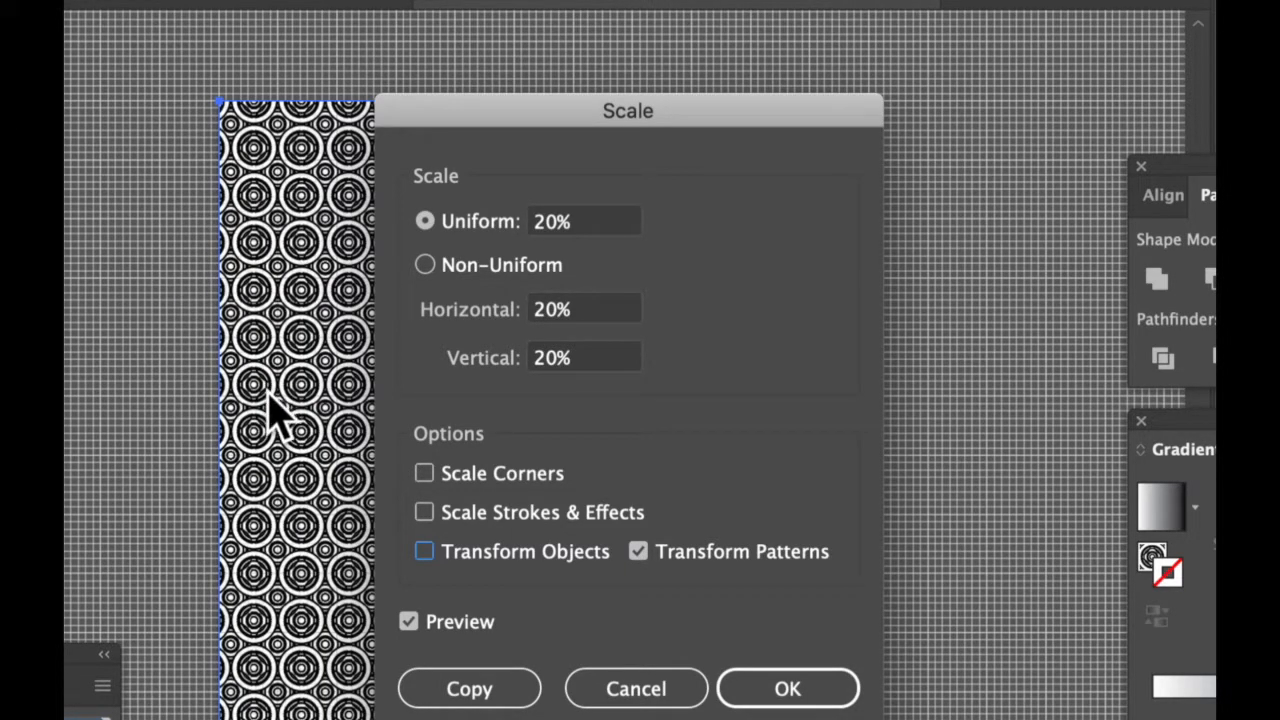
left_click(792, 688)
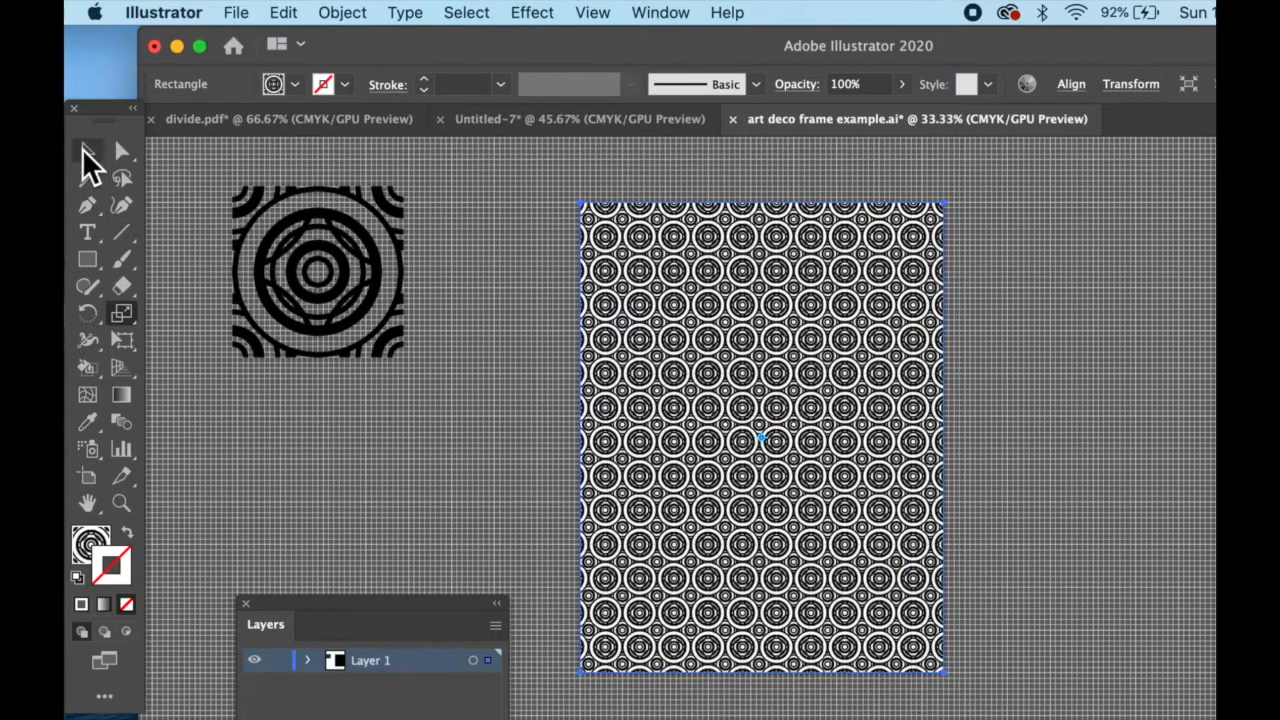
left_click(88, 151)
left_click(432, 450)
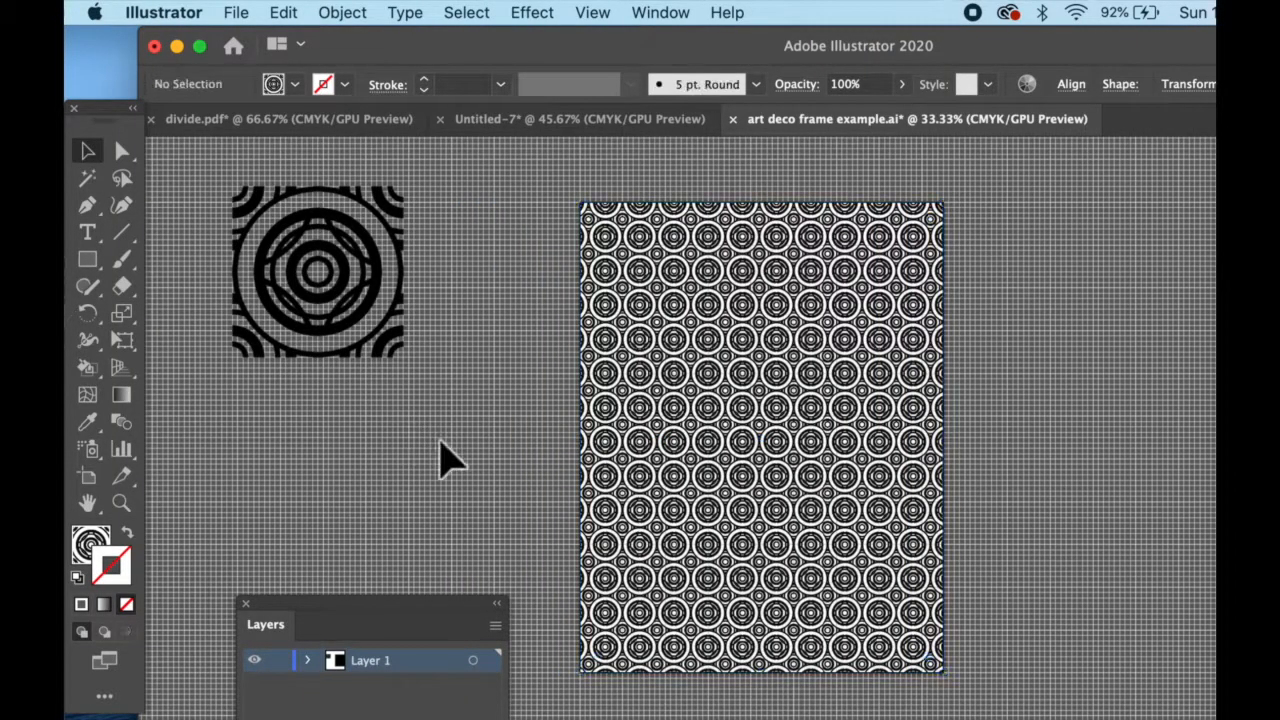
Examine the scaled pattern up close to check how the repeating tiles join
left_click(121, 503)
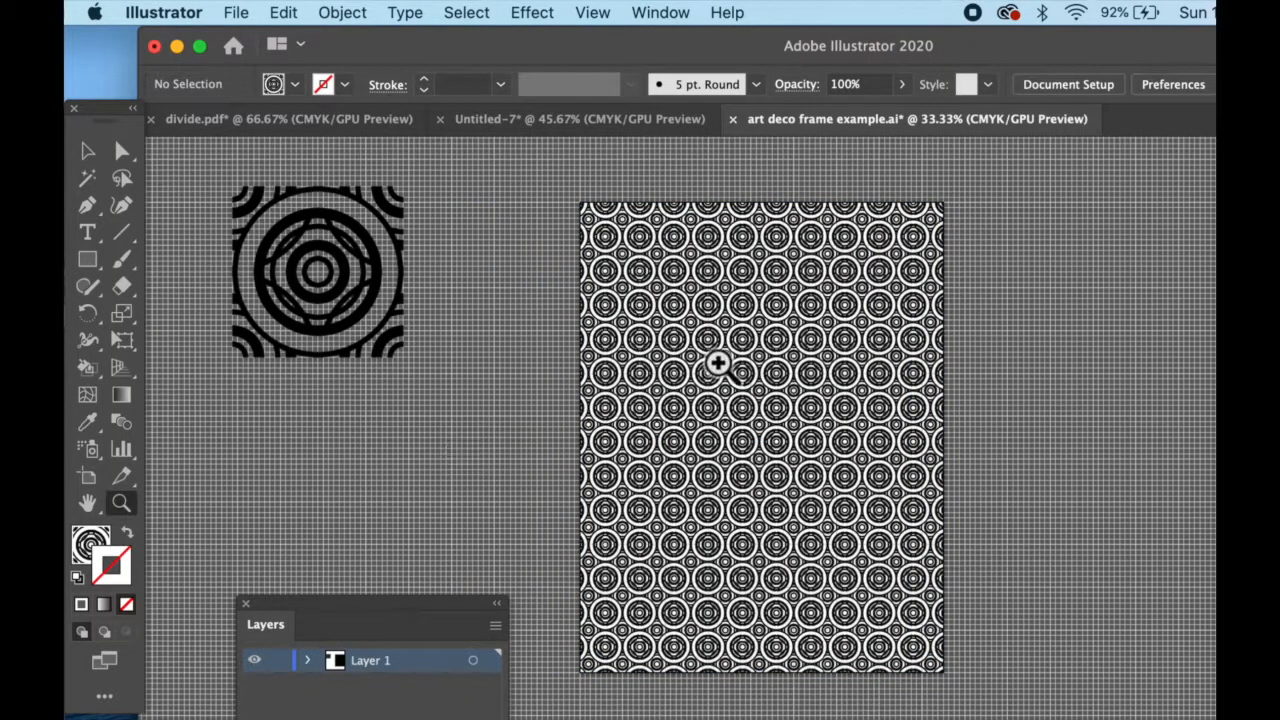
left_click_drag(718, 386, 797, 403)
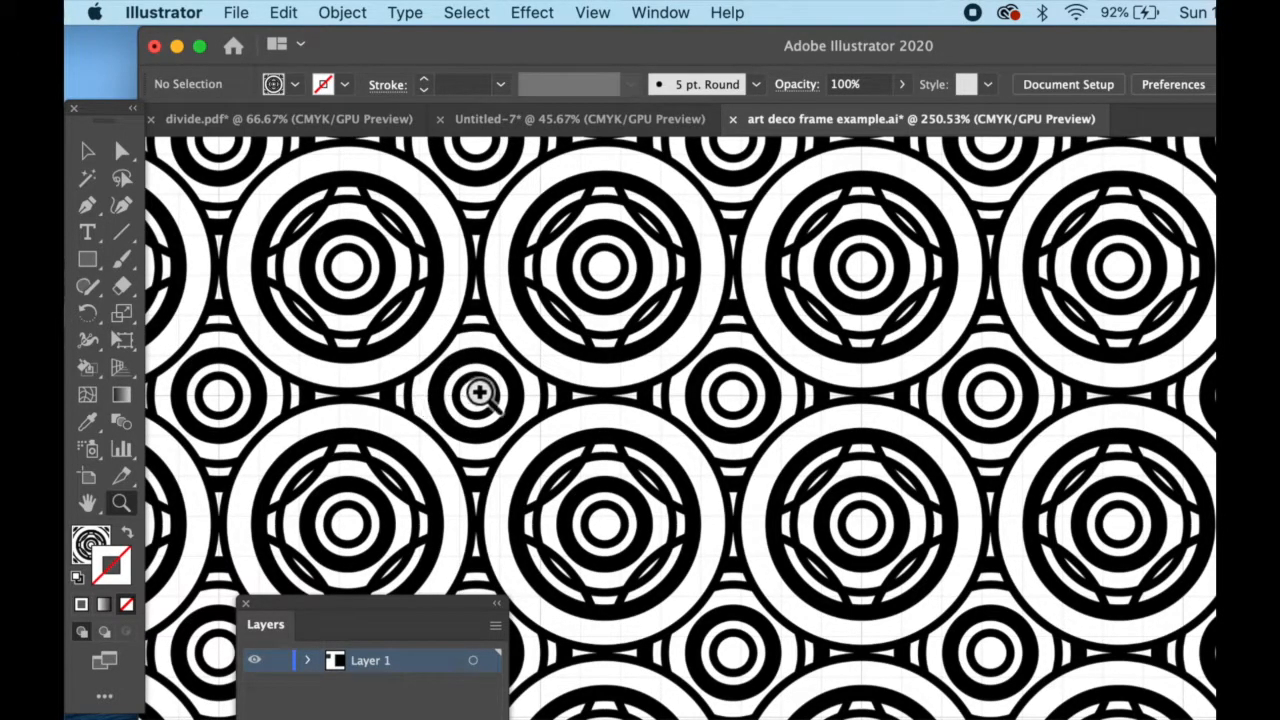
left_click_drag(690, 402, 560, 357)
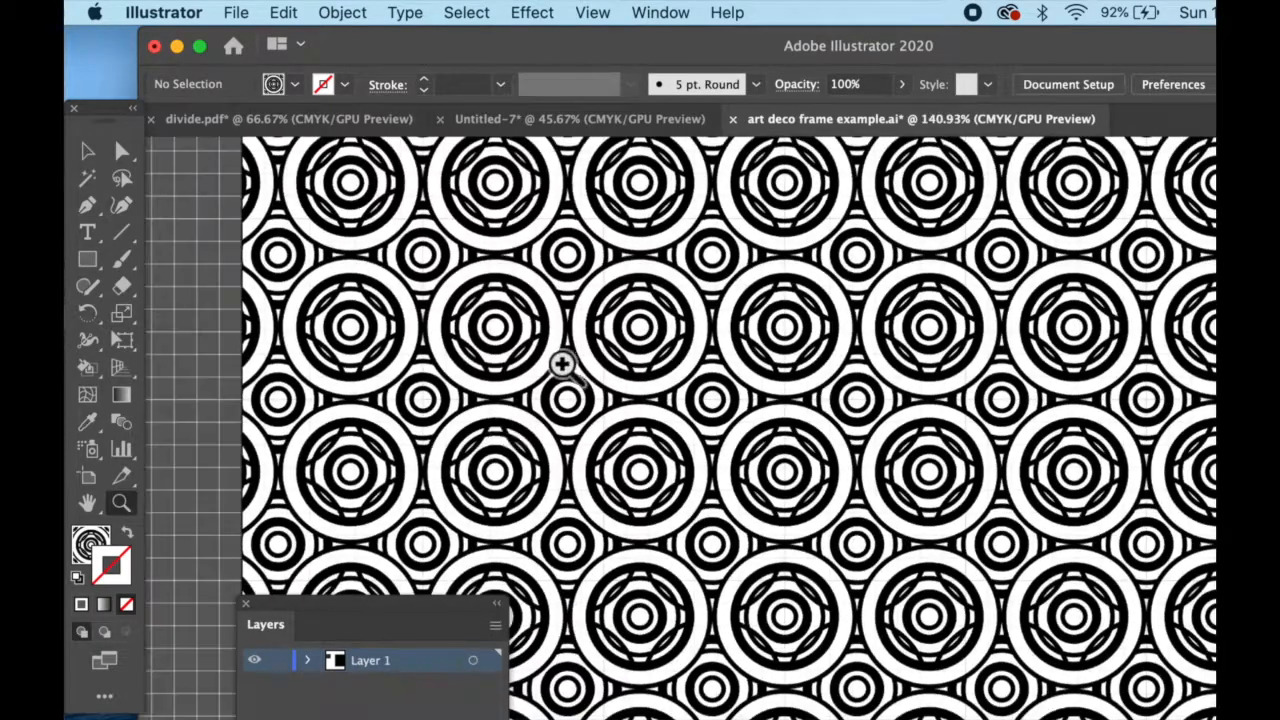
scroll(576, 367, "down", 5)
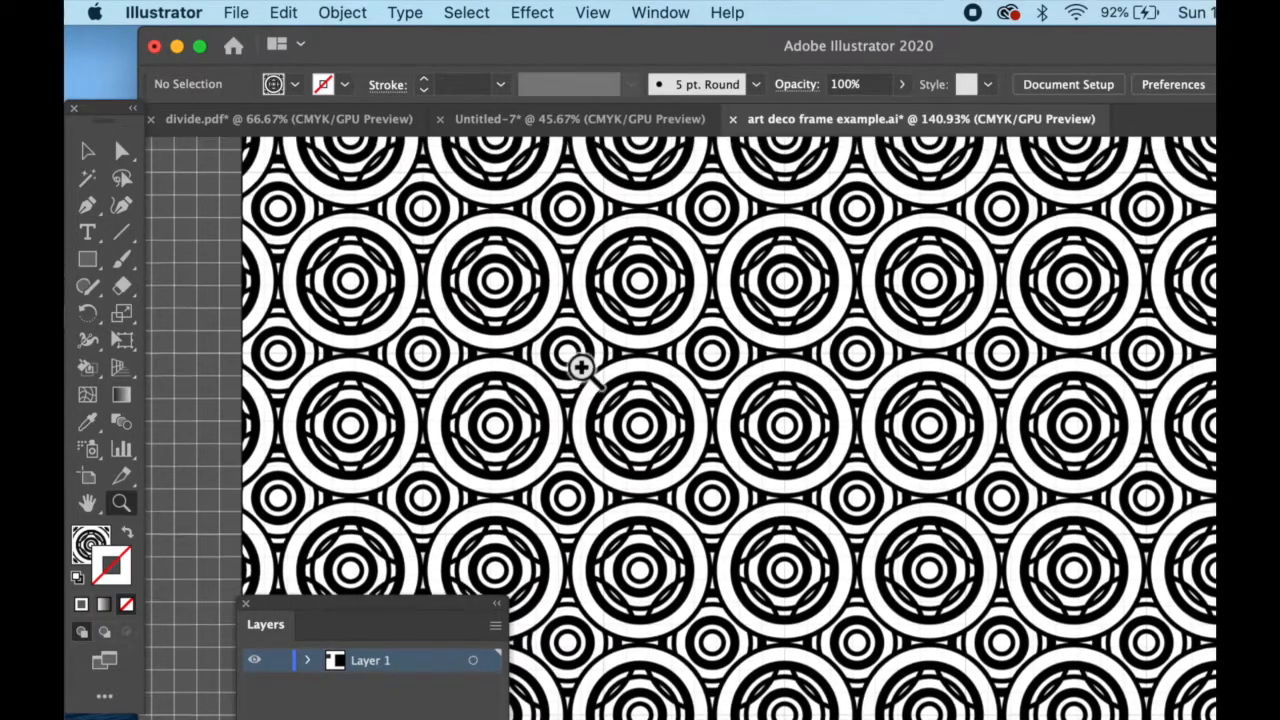
scroll(580, 368, "down", 5)
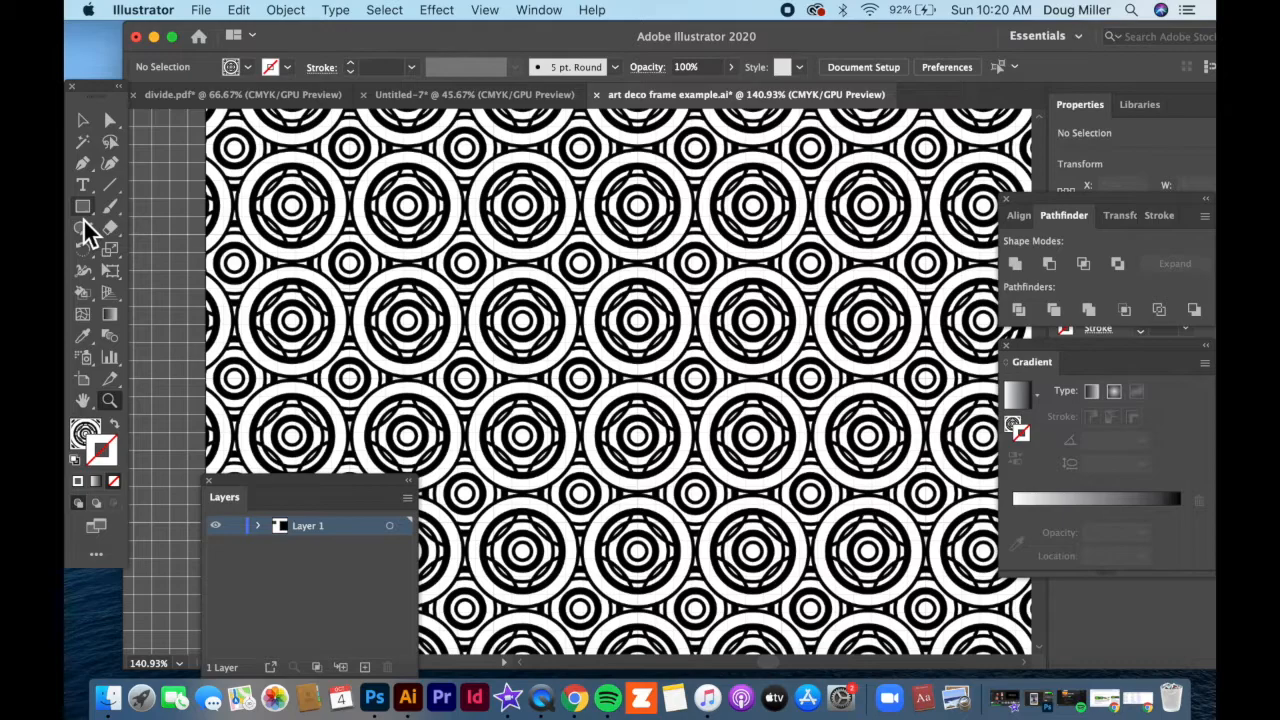
key("super+minus")
key("super+minus")
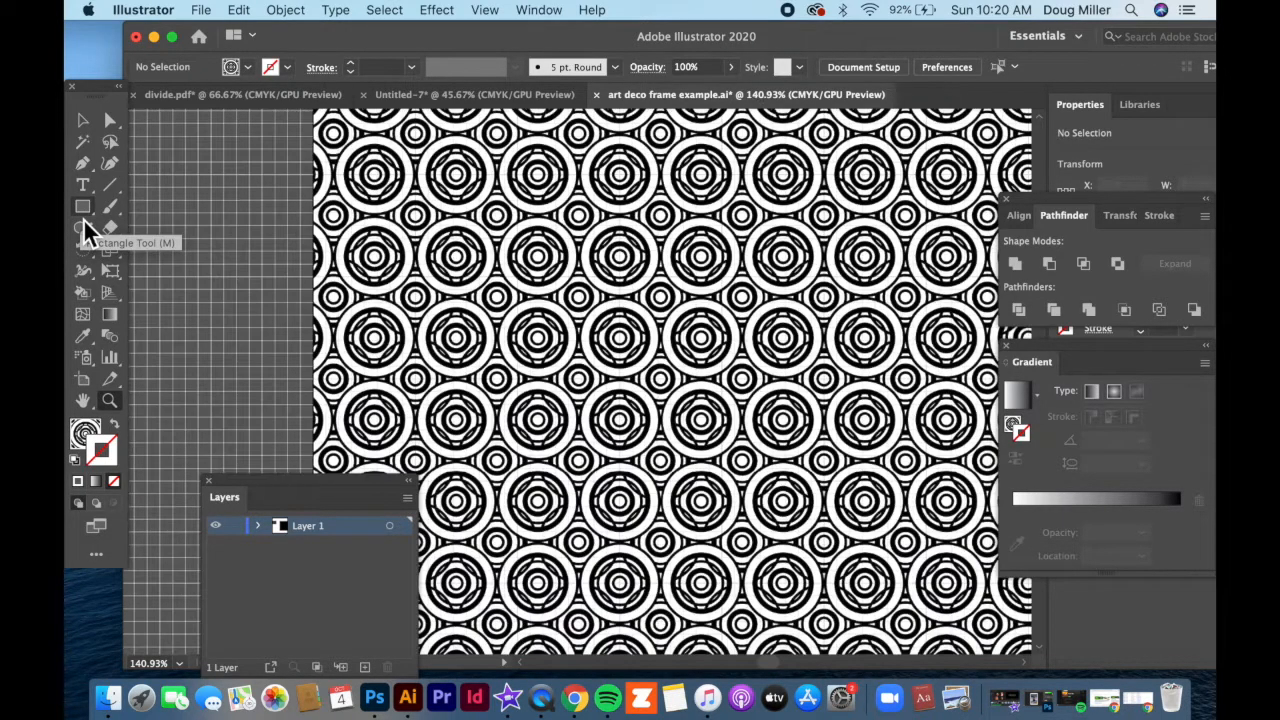
key("super+minus")
Draw a rectangle about 459 pt wide inside the patterned rectangle, leaving a margin on every side
left_click(83, 210)
scroll(474, 210, "up", 3)
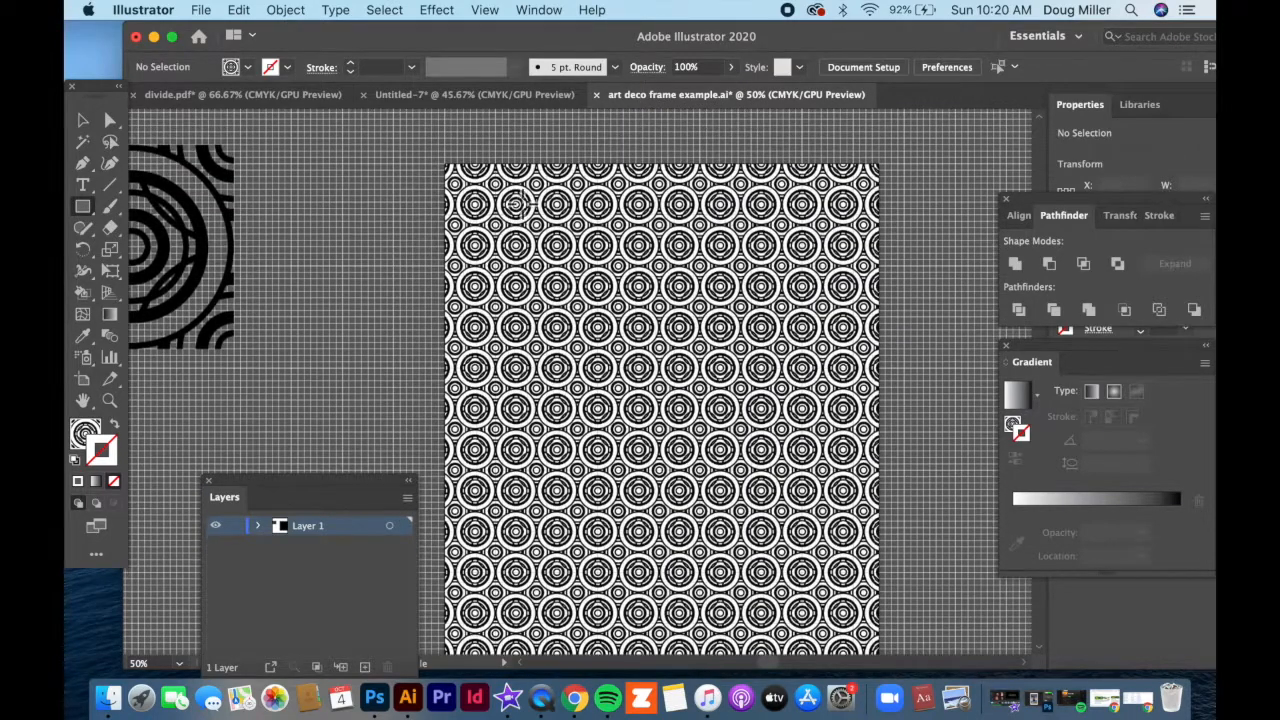
scroll(555, 373, "down", 3)
left_click_drag(495, 580, 860, 648)
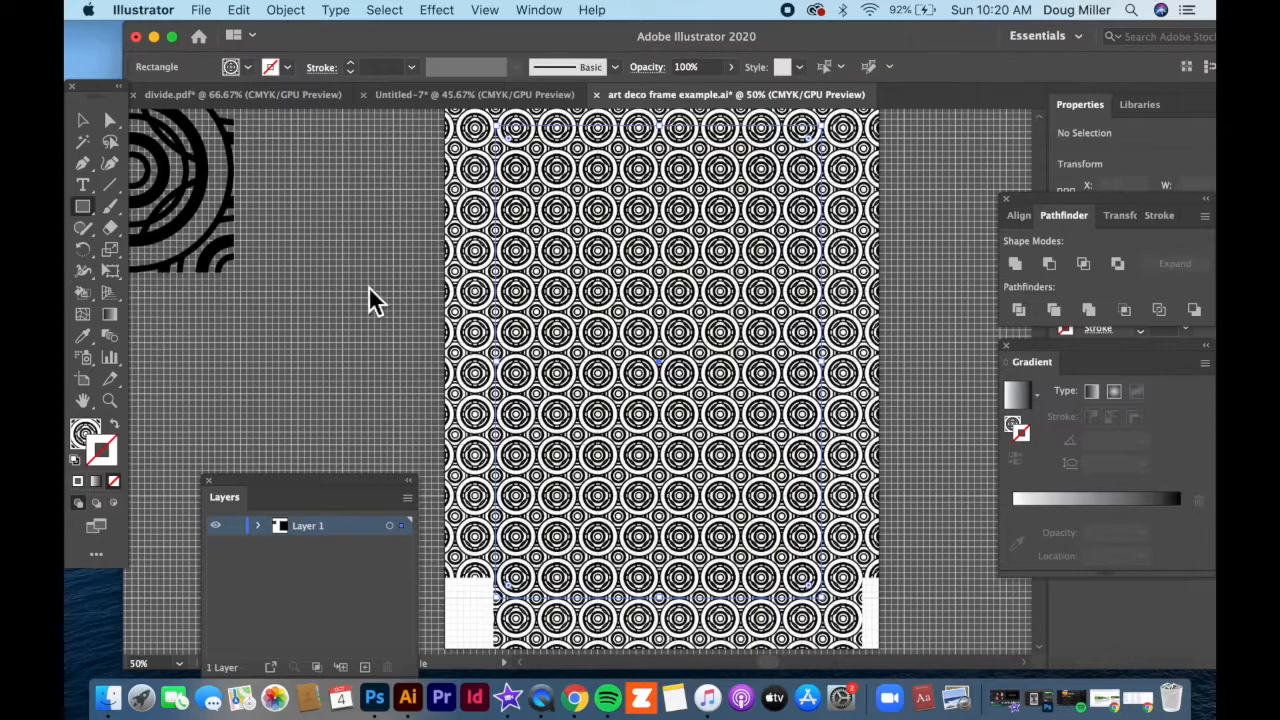
Align the centres of both rectangles horizontally and vertically, and subtract the front one to leave a patterned frame
left_click(83, 121)
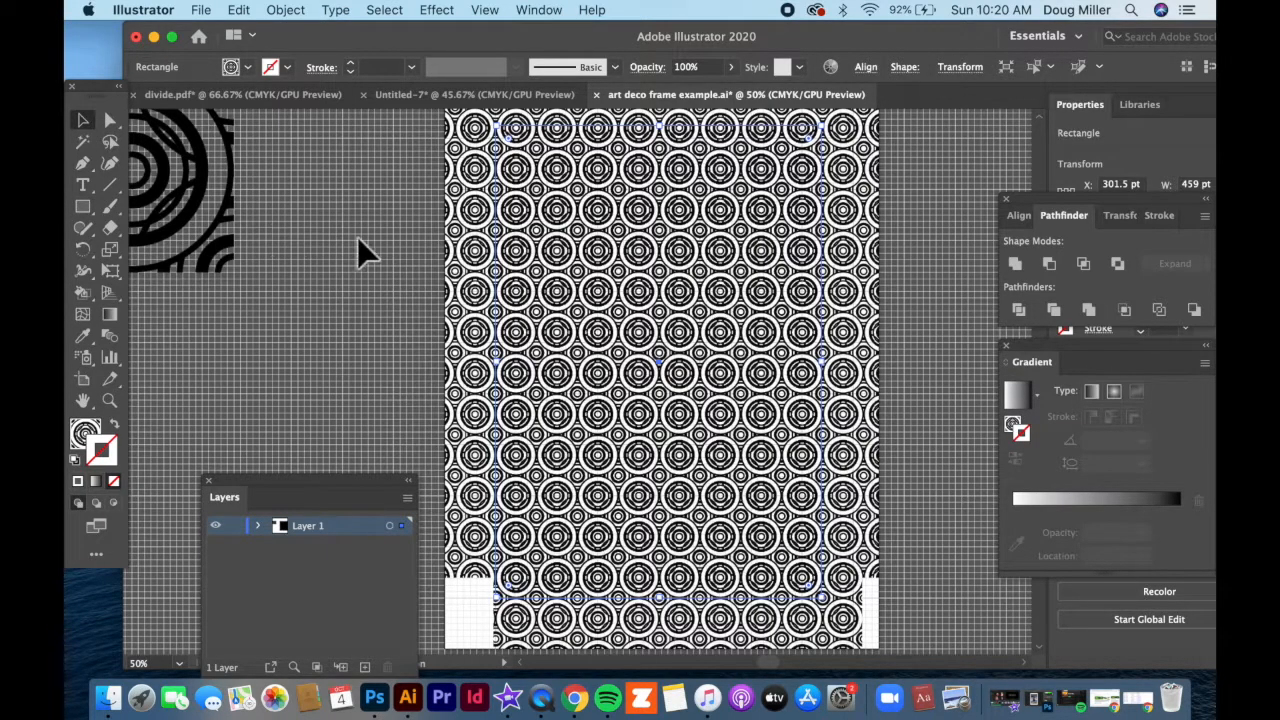
left_click(694, 414)
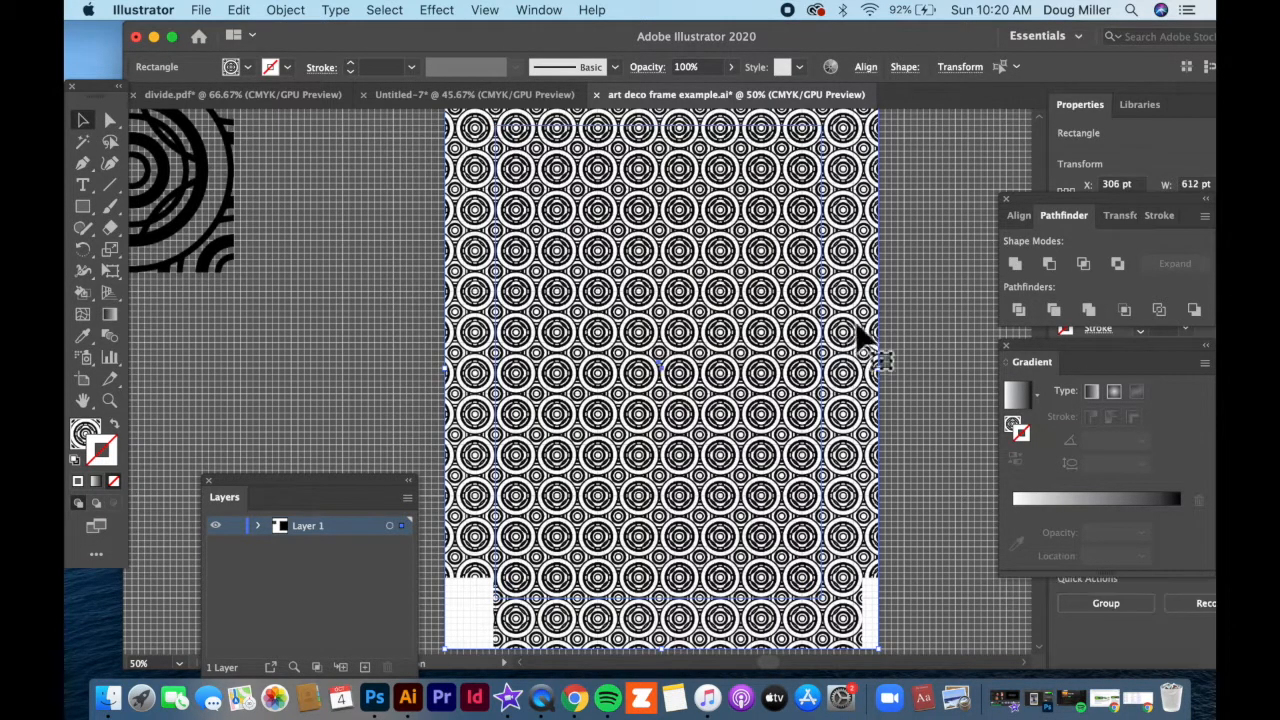
left_click(1019, 217)
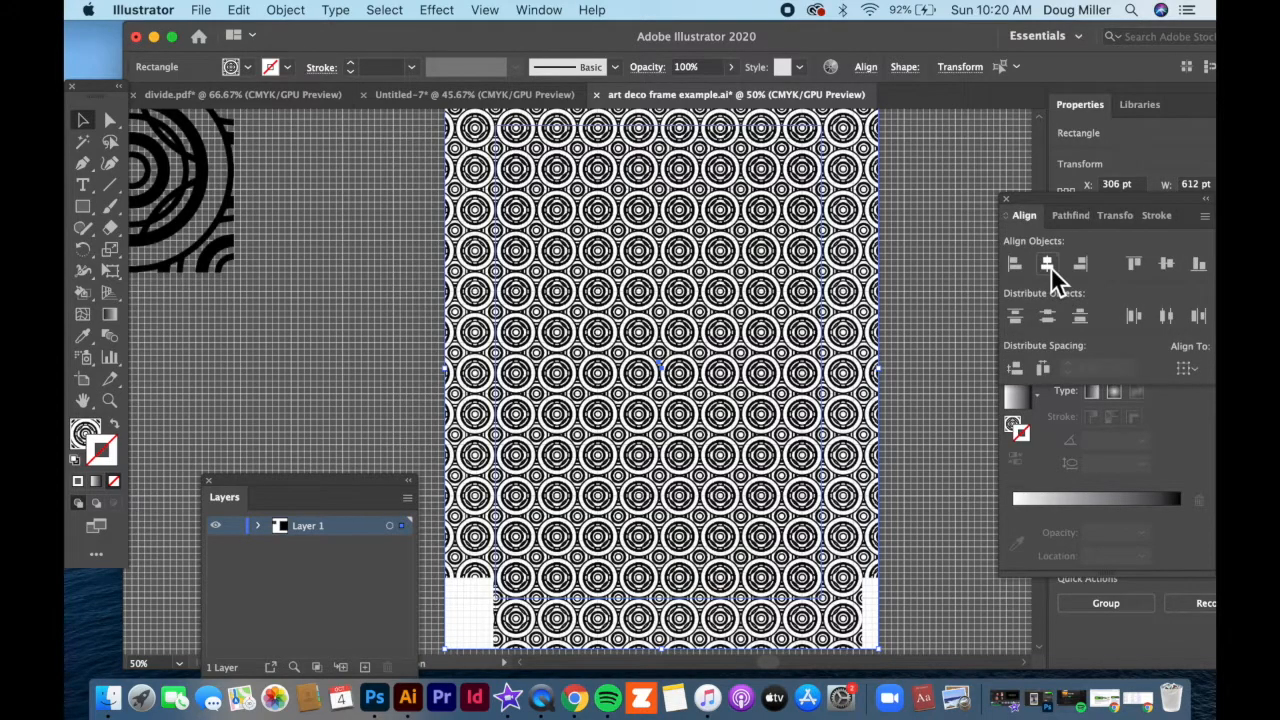
left_click(1047, 264)
left_click(1166, 264)
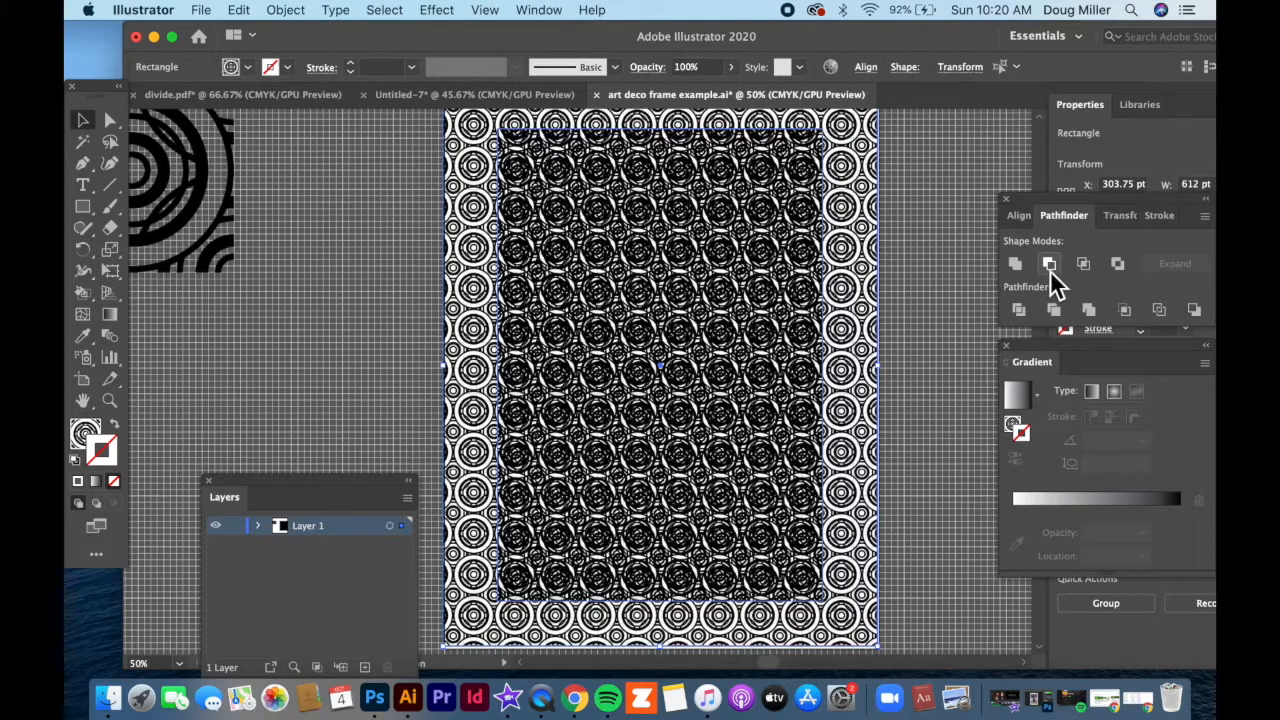
left_click(1049, 264)
left_click(343, 262)
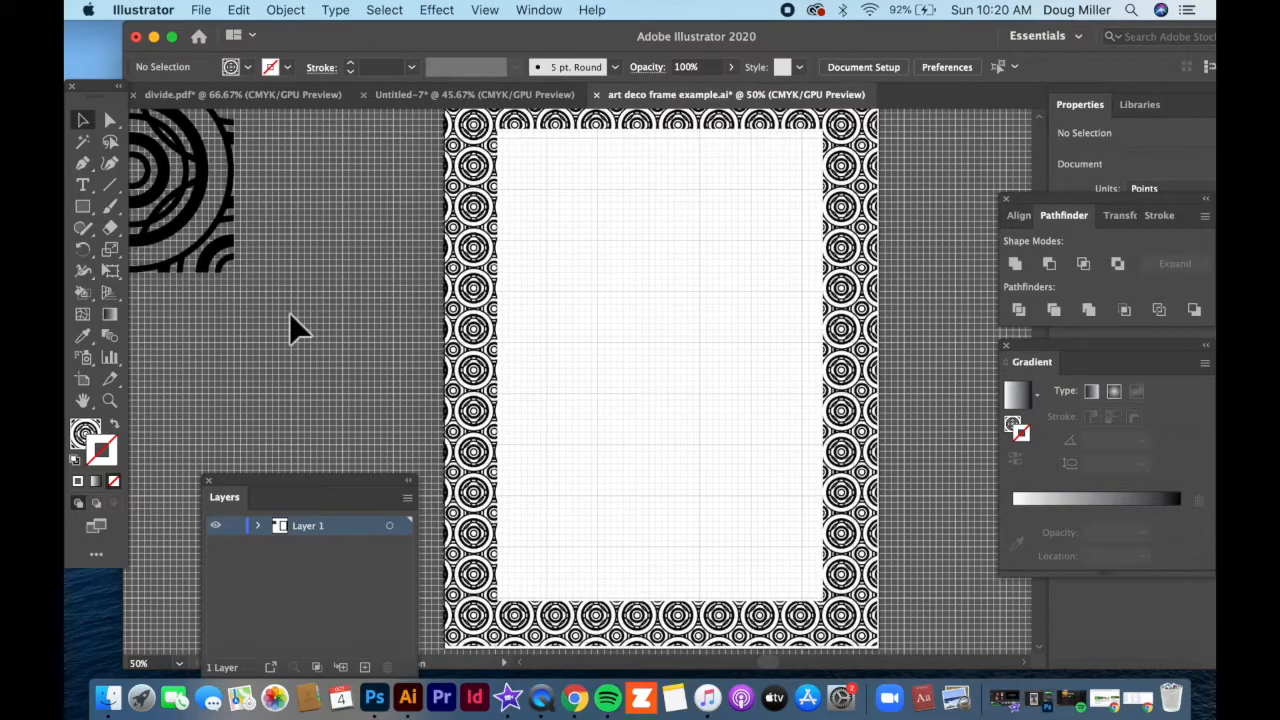
Draw a narrow vertical rectangle about 9 pt wide and 144 pt high in the open area inside the frame
left_click(112, 400)
left_click_drag(689, 300, 888, 328)
key("super+apostrophe")
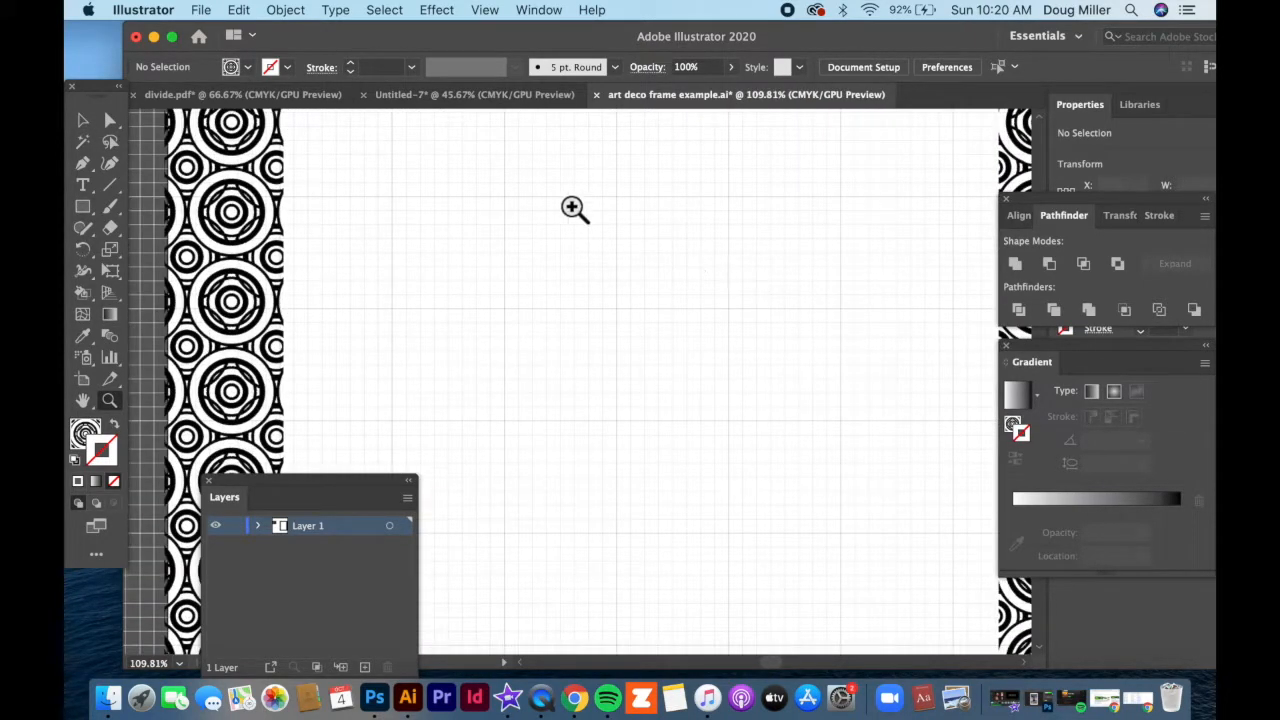
left_click(82, 206)
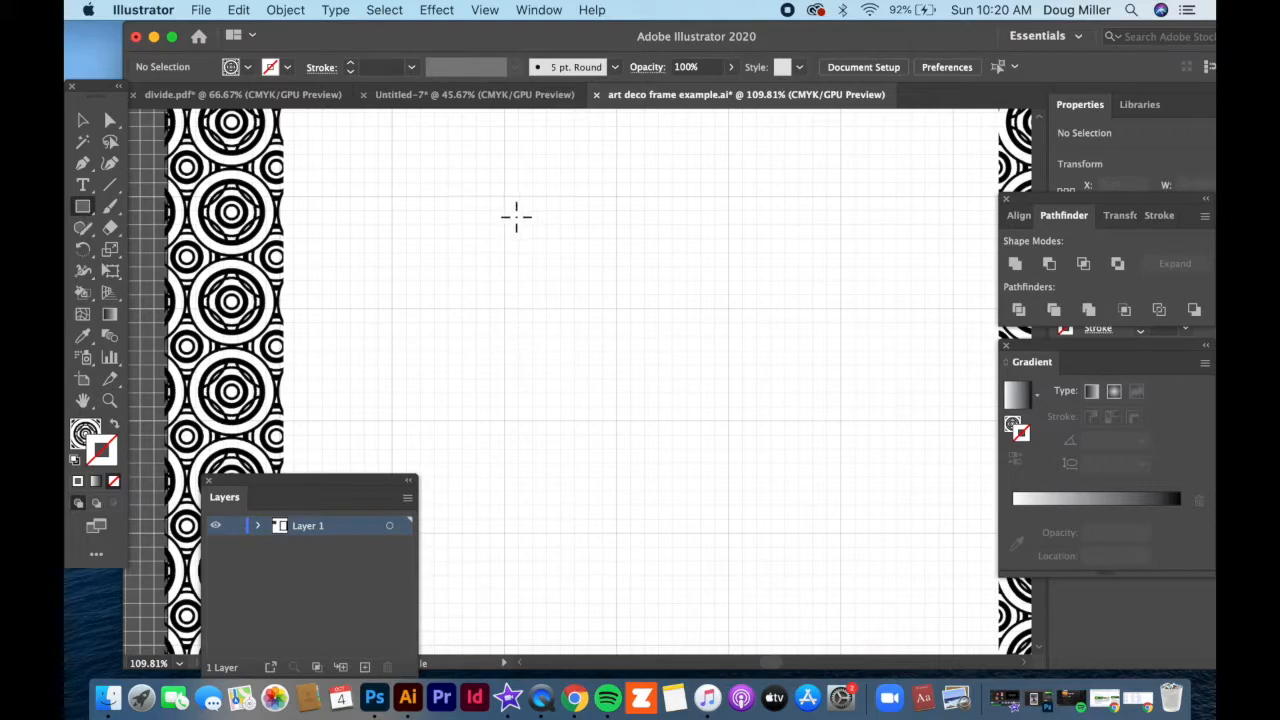
left_click_drag(535, 262, 529, 424)
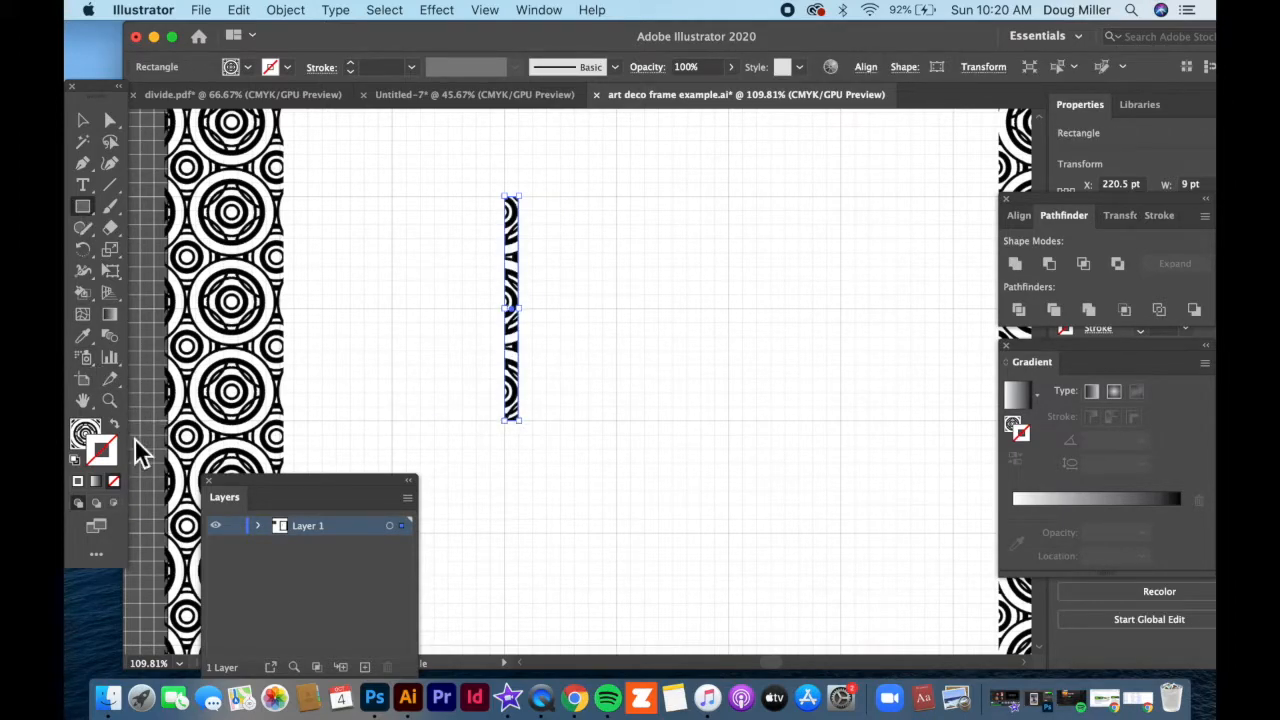
Give the narrow vertical bar a solid black fill and no stroke
left_click(76, 461)
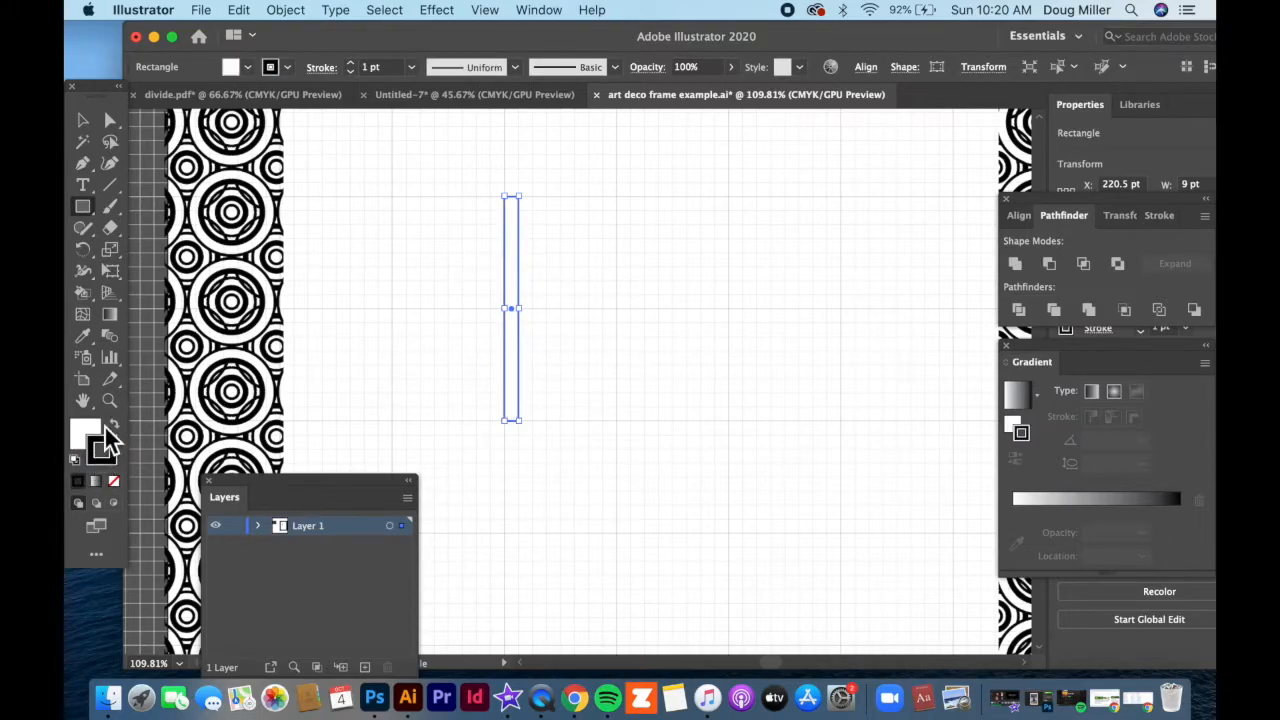
left_click(114, 426)
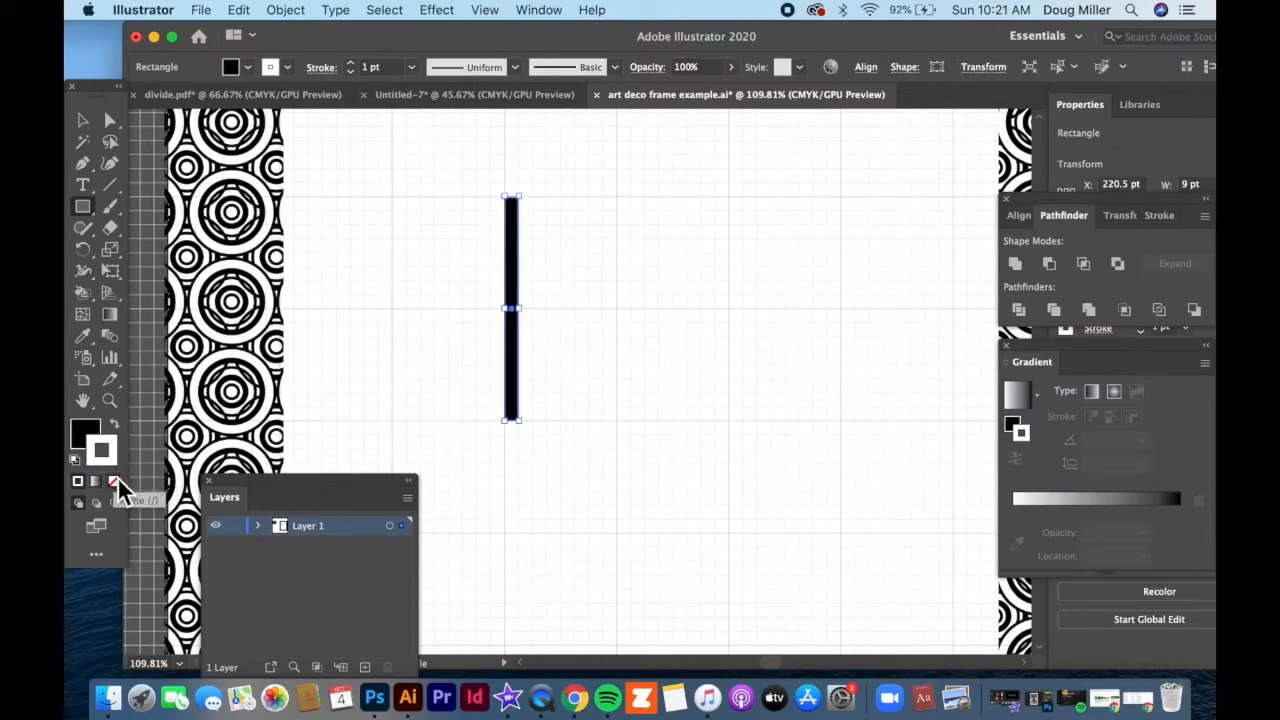
left_click(114, 481)
Duplicate the vertical bar, rotate the copy to horizontal, and place it at the bar's lower end to form an L
left_click(84, 120)
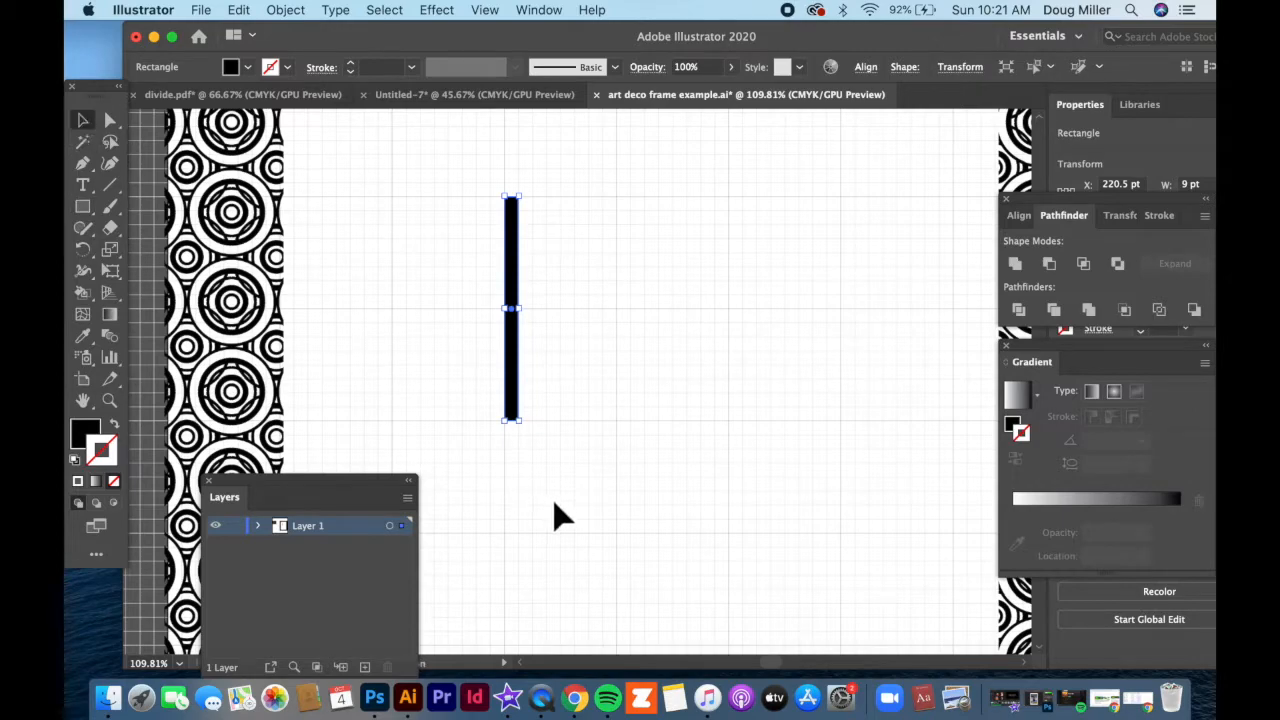
left_click(510, 427)
left_click(512, 412)
key("super+c")
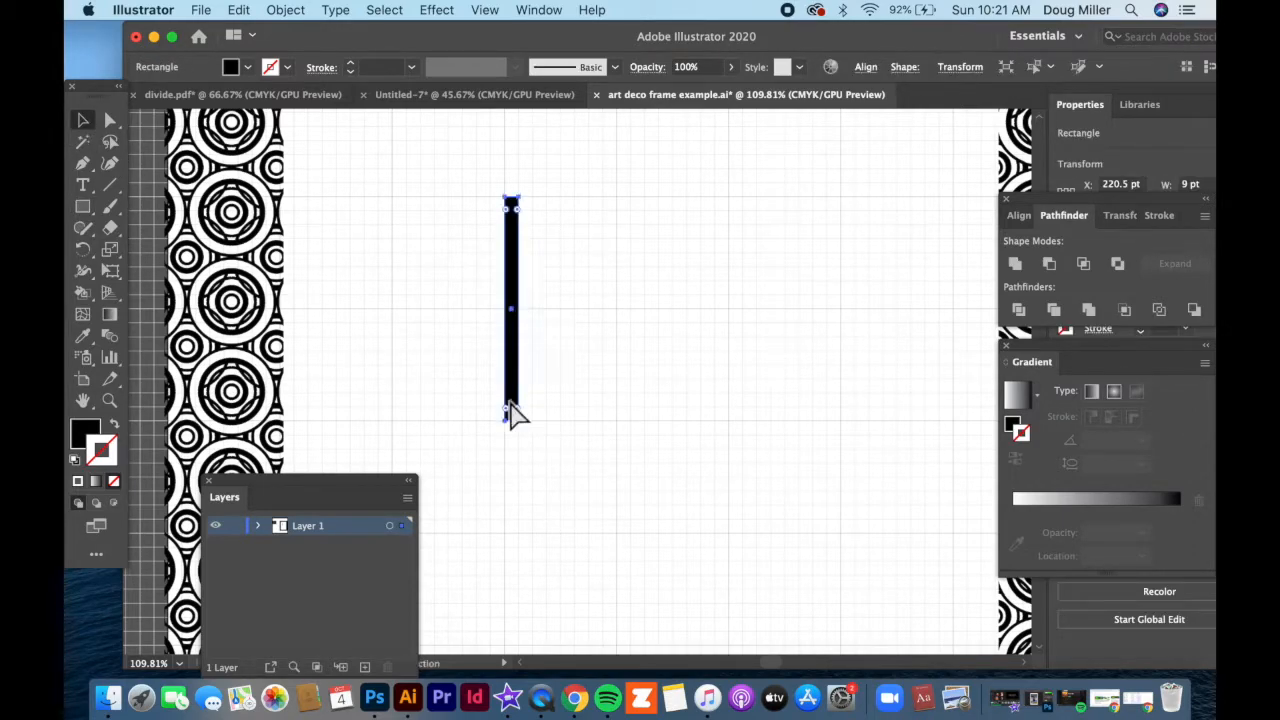
key("super+v")
left_click_drag(597, 266, 718, 408)
left_click_drag(655, 383, 695, 415)
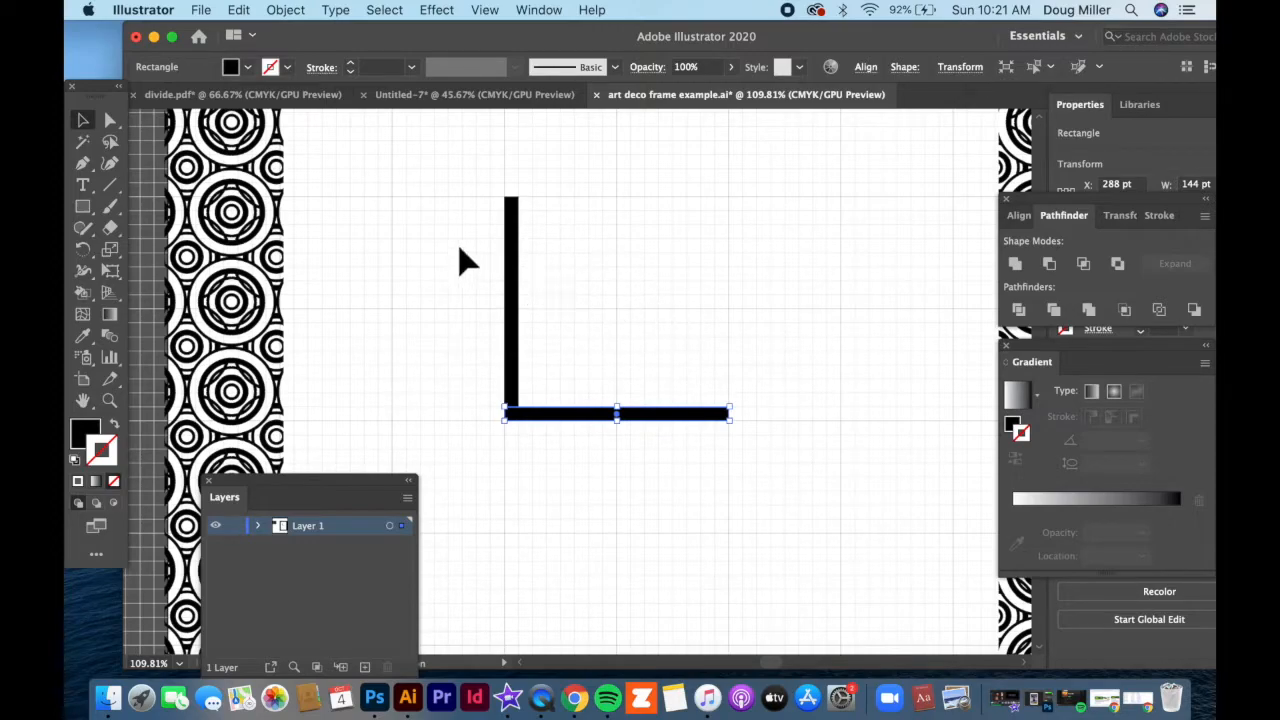
Draw a thicker L from 18 pt bars inside the first one and a thin L inside that, leaving narrow gaps between
left_click(83, 207)
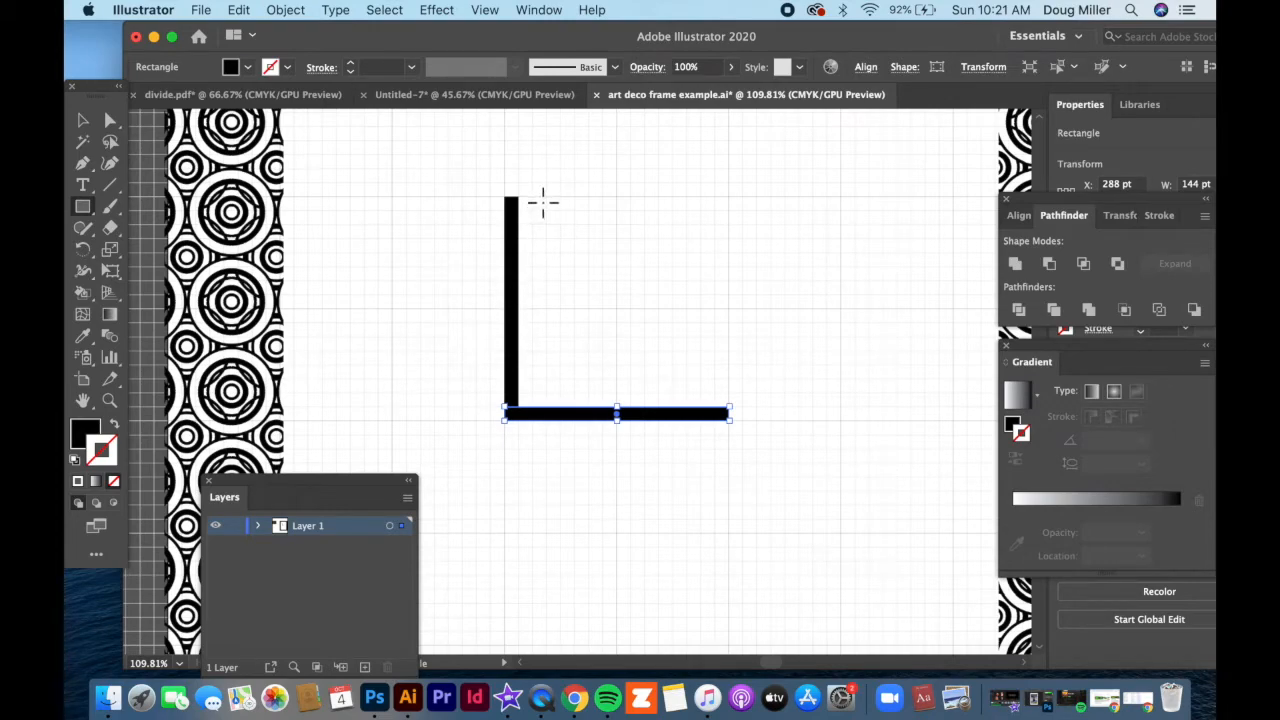
mouse_move(543, 204)
left_mouse_down()
mouse_move(591, 366)
mouse_move(580, 414)
mouse_move(561, 393)
left_mouse_up()
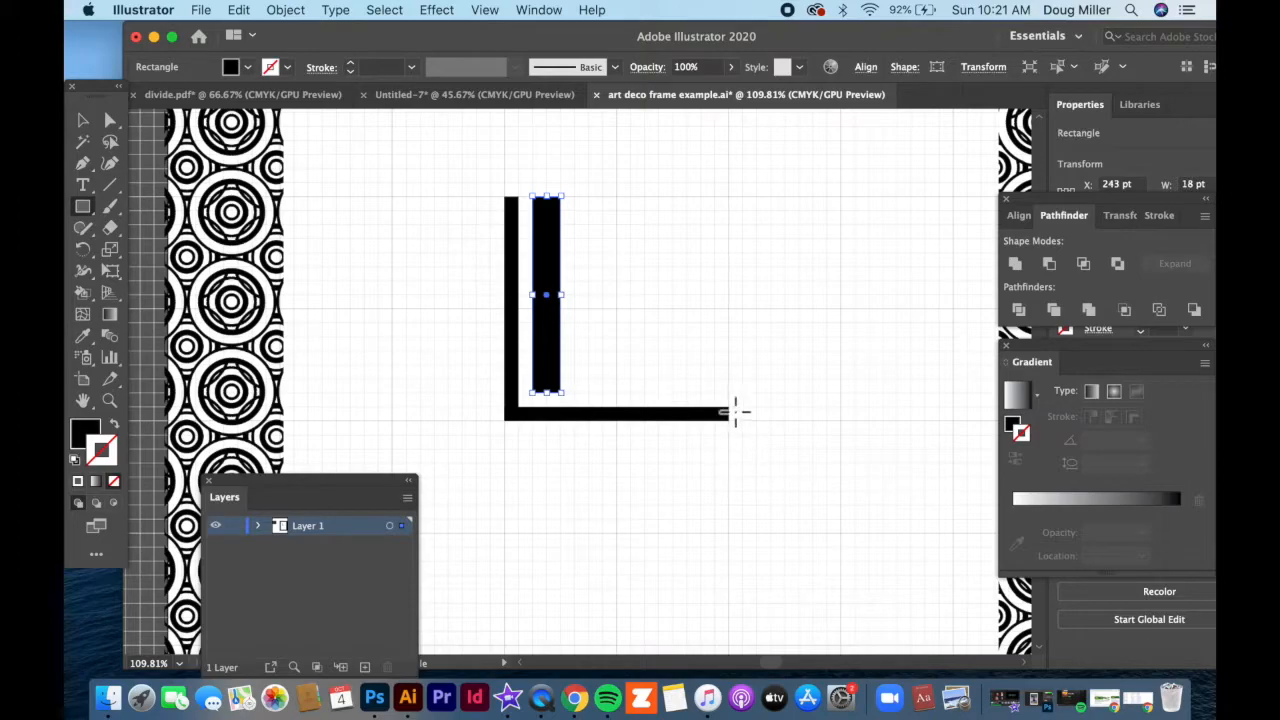
mouse_move(730, 392)
left_mouse_down()
mouse_move(521, 338)
mouse_move(560, 364)
left_mouse_up()
left_click_drag(582, 202, 592, 351)
left_click_drag(730, 349, 575, 337)
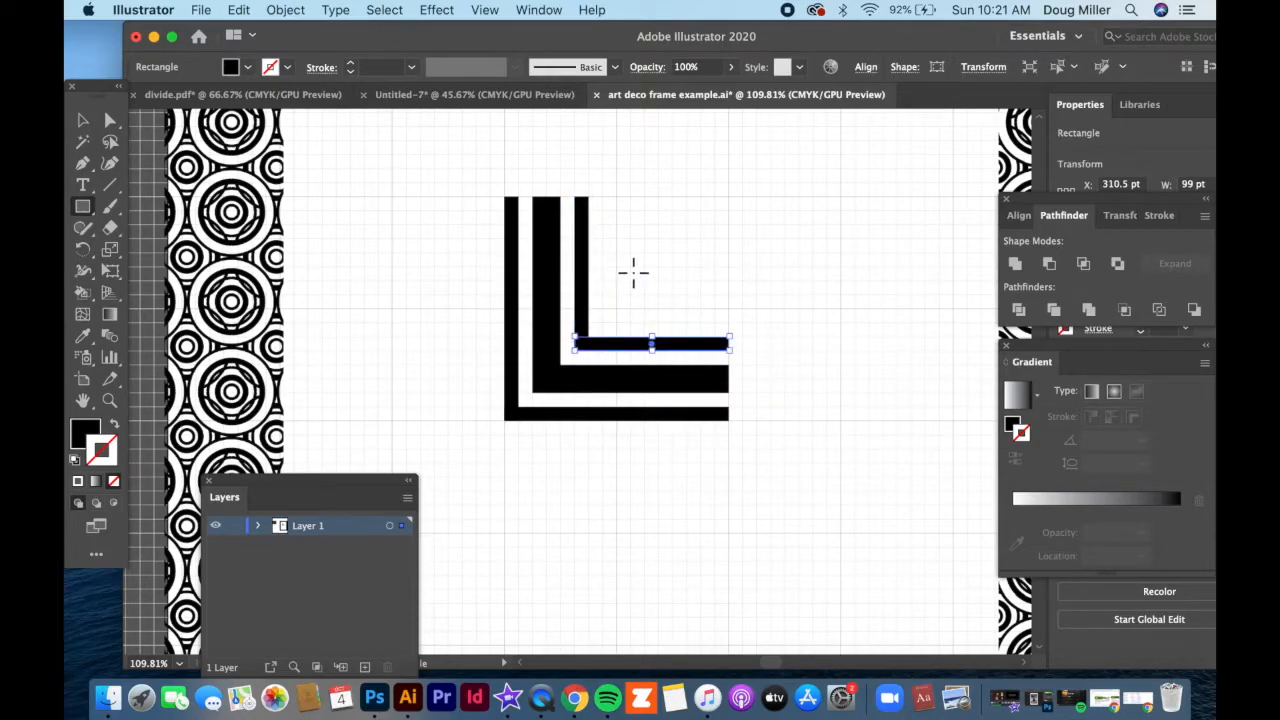
Draw three concentric circles, 72, 54 and 18 pt wide, in the open corner of the nested L shapes
left_click(90, 210)
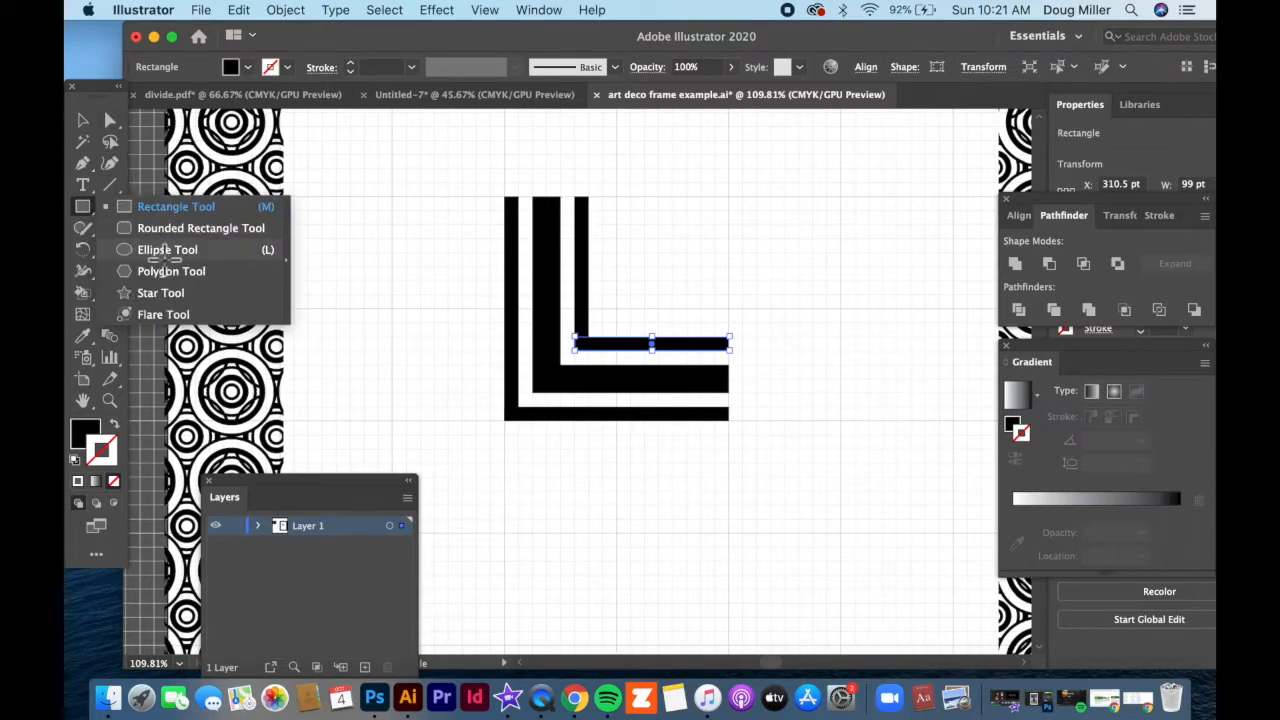
left_click(165, 250)
left_click_drag(603, 211, 721, 320)
left_click_drag(616, 224, 701, 316)
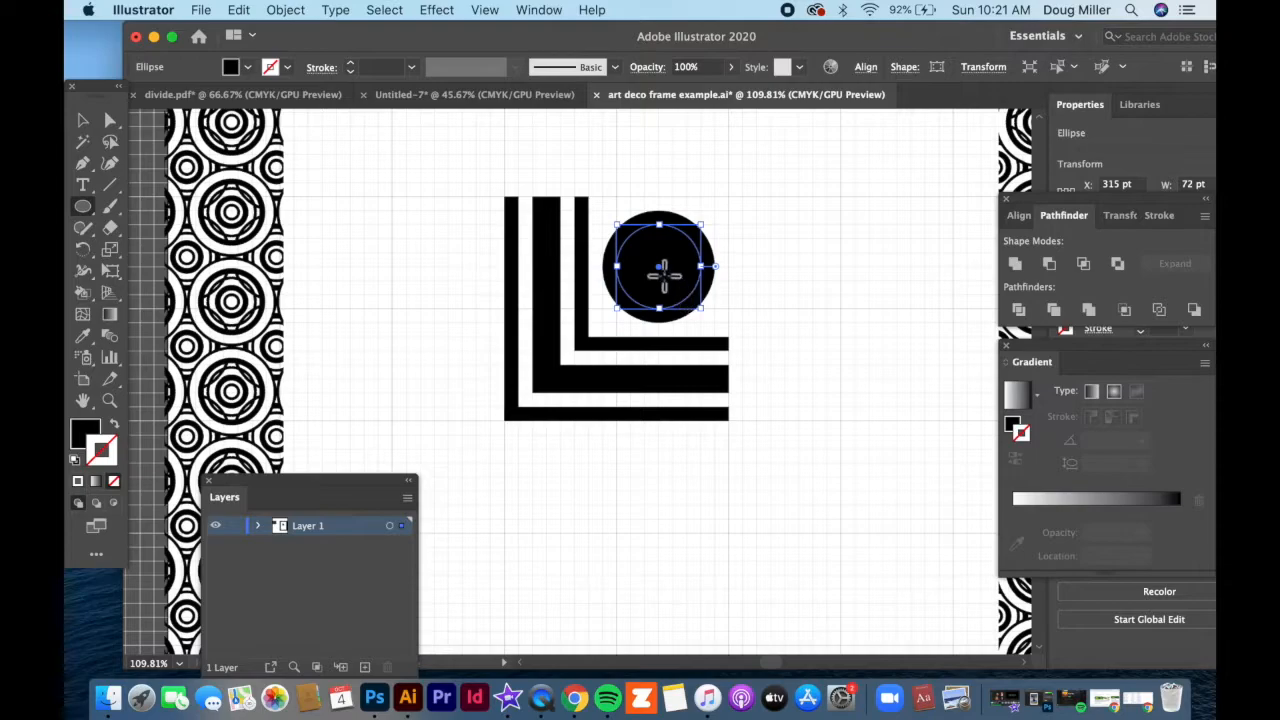
left_click_drag(658, 266, 675, 282)
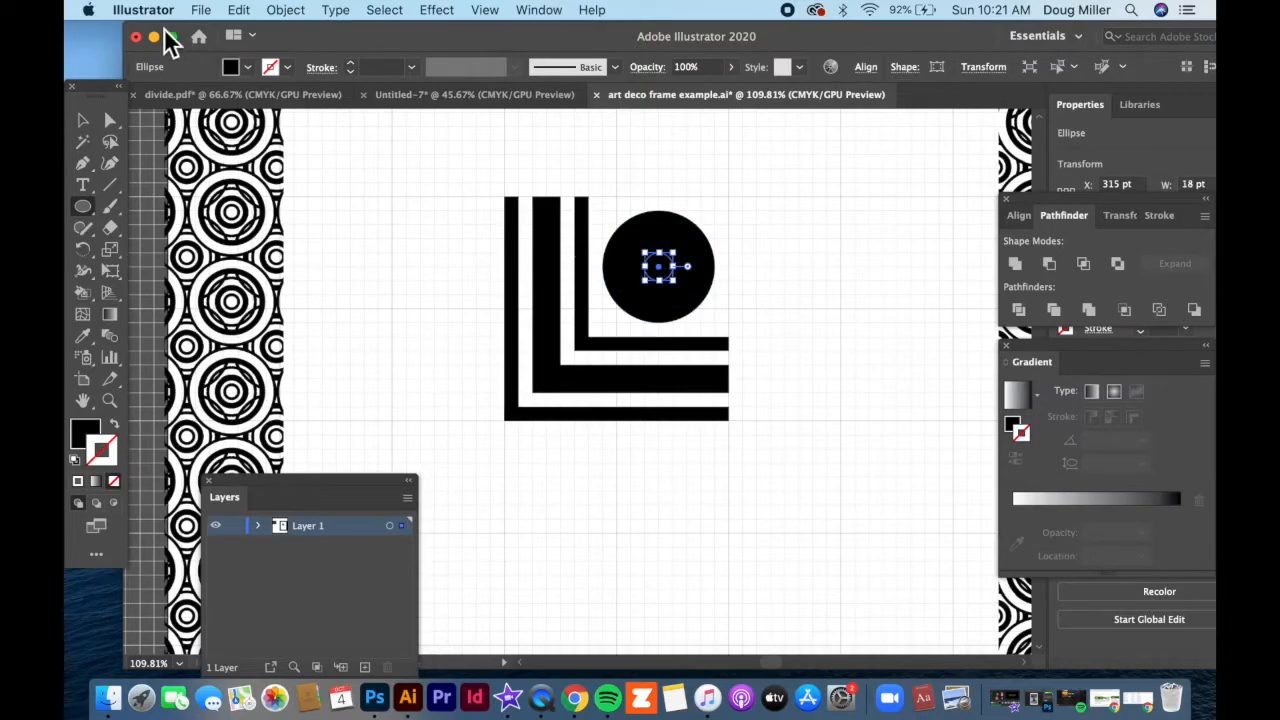
Subtract the 54 pt circle from the 72 pt circle with Minus Front, leaving a ring around the small dot
left_click(83, 120)
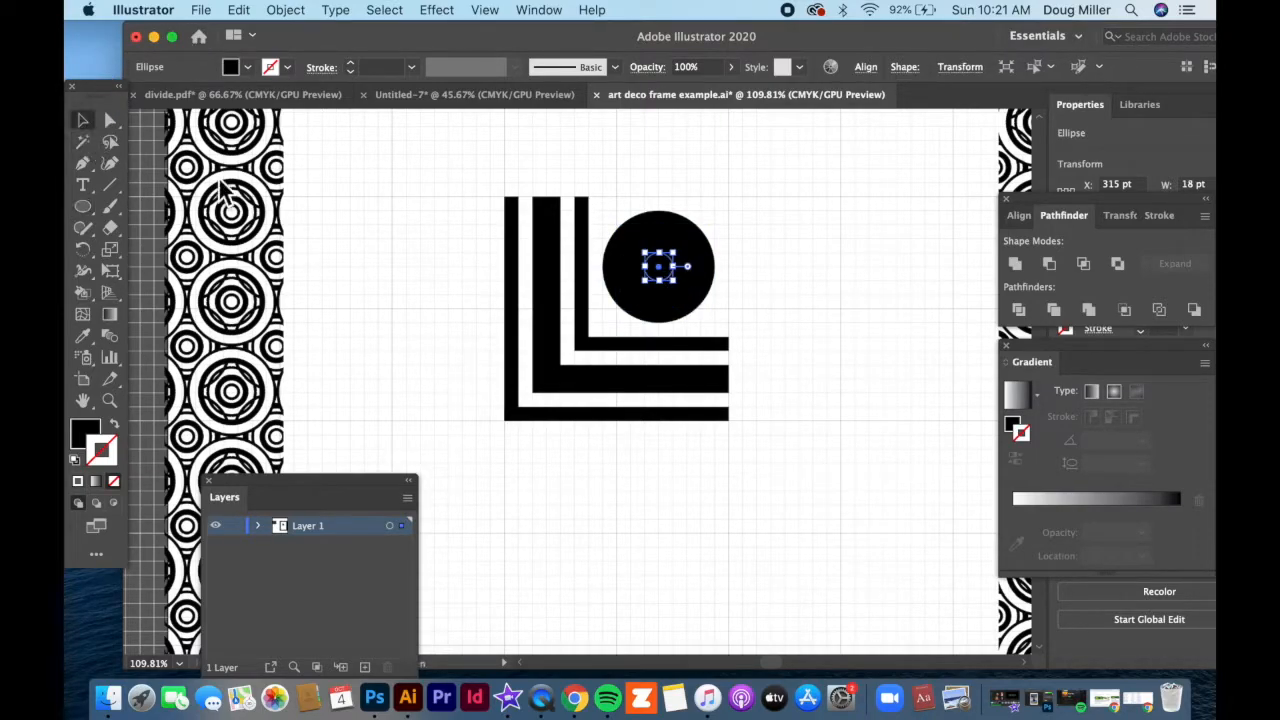
left_click(697, 288)
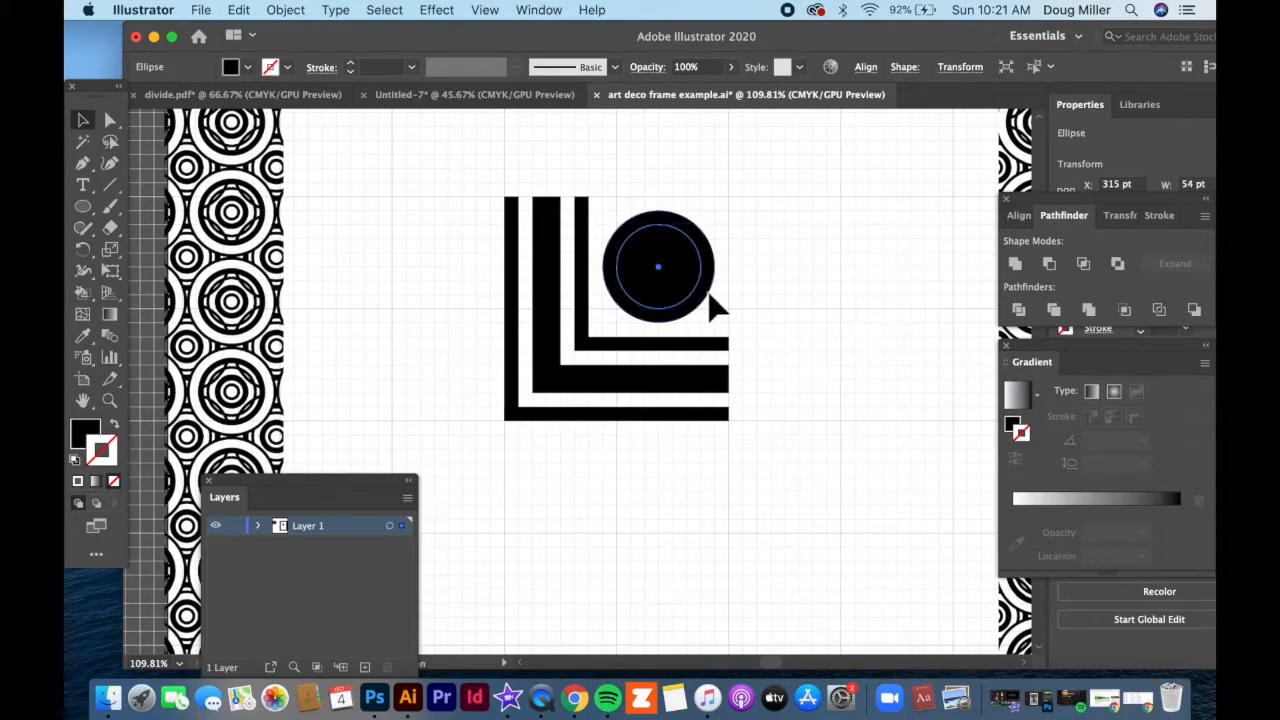
left_click(706, 298, "shift")
left_click(1050, 265)
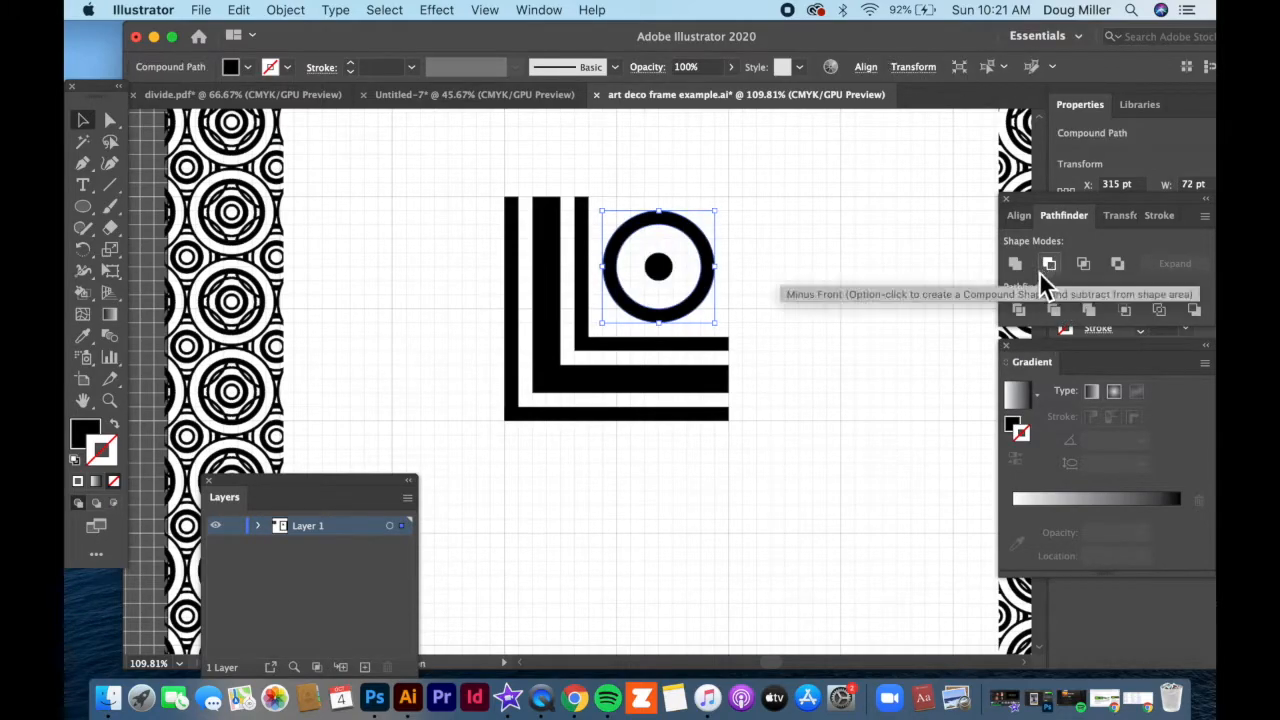
left_click(825, 336)
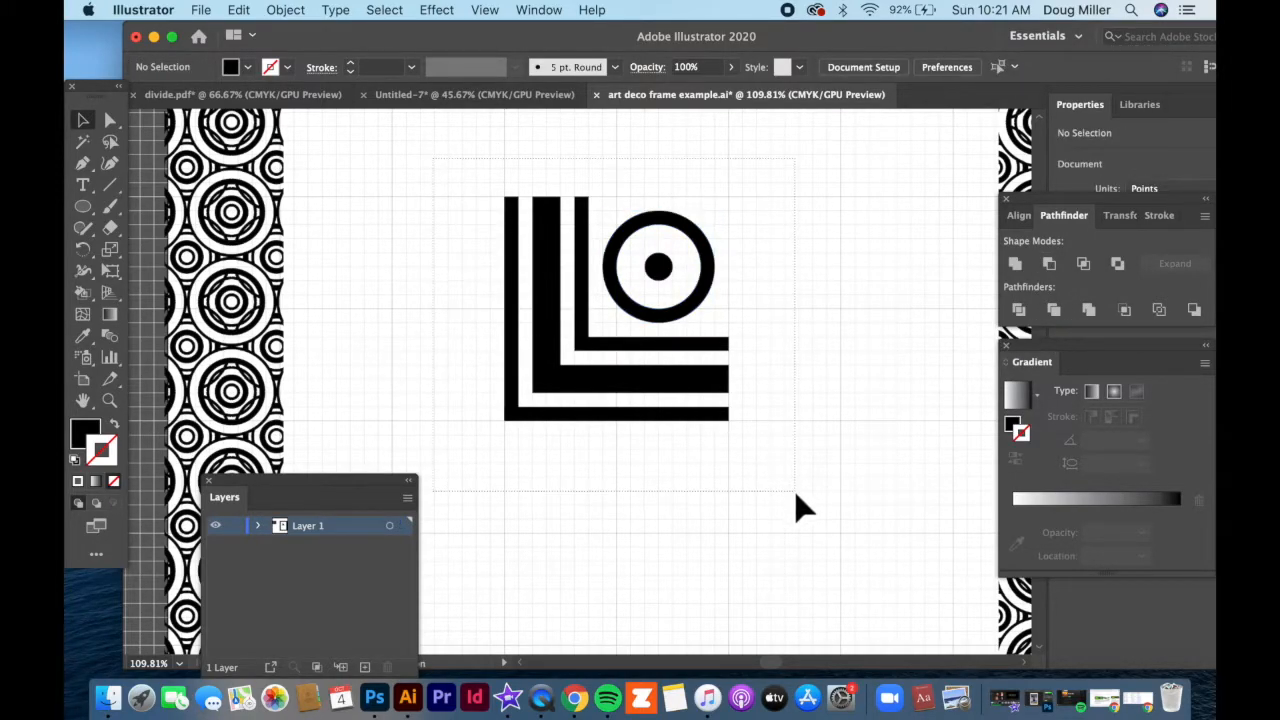
Group all the nested L bars, the ring and the dot into one motif
left_click_drag(795, 509, 606, 337)
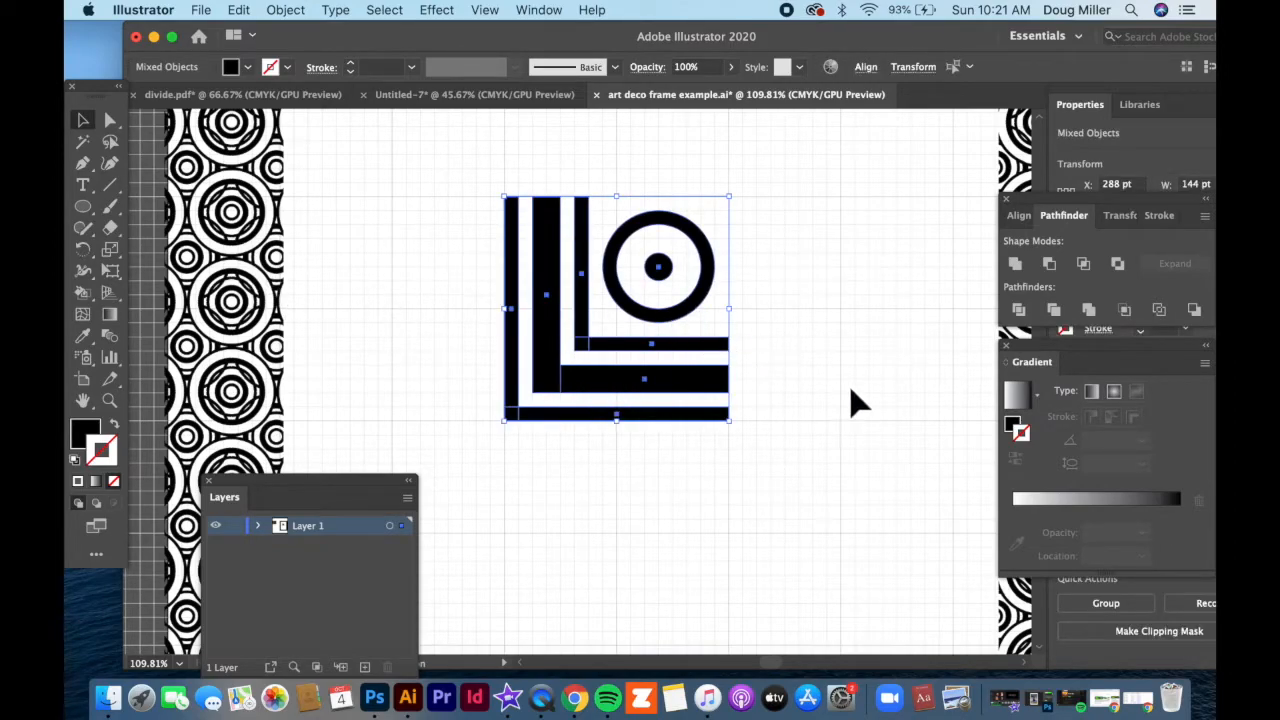
key("super+g")
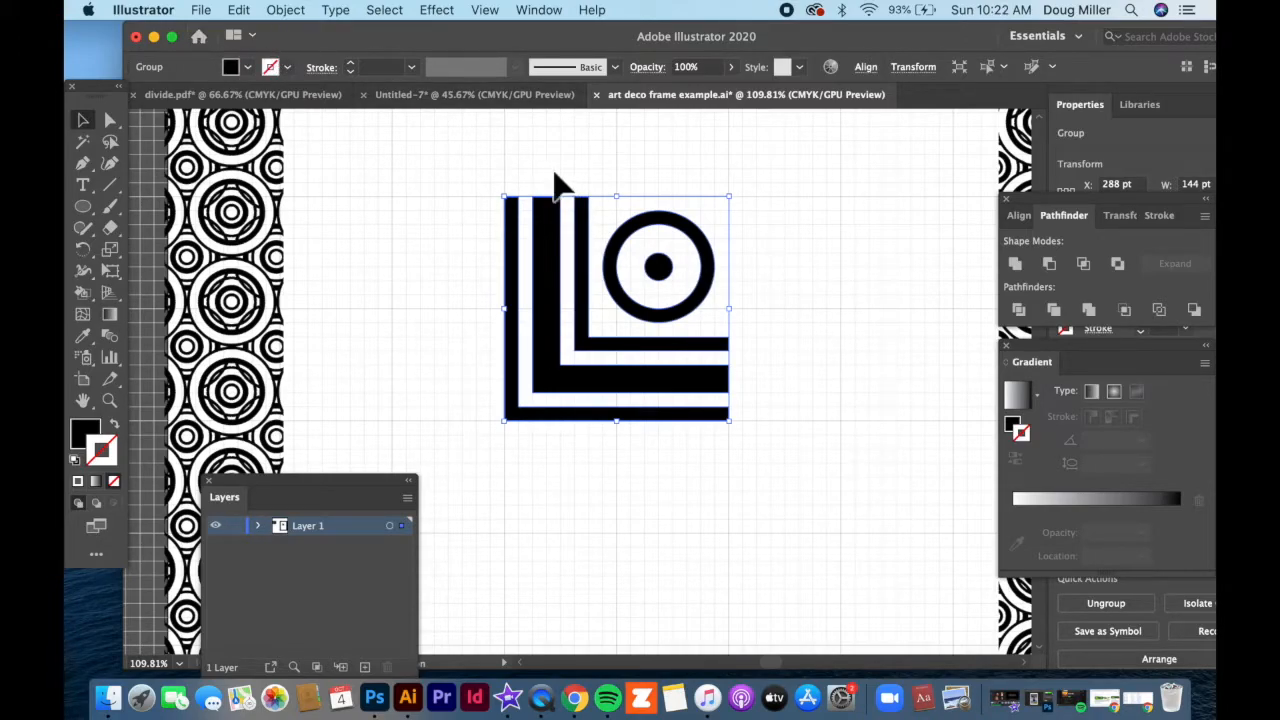
left_click(477, 151)
Make a grid pattern swatch with a 144 pt tile from the grouped motif, and delete the original artwork
left_click_drag(784, 440, 480, 215)
left_click(285, 10)
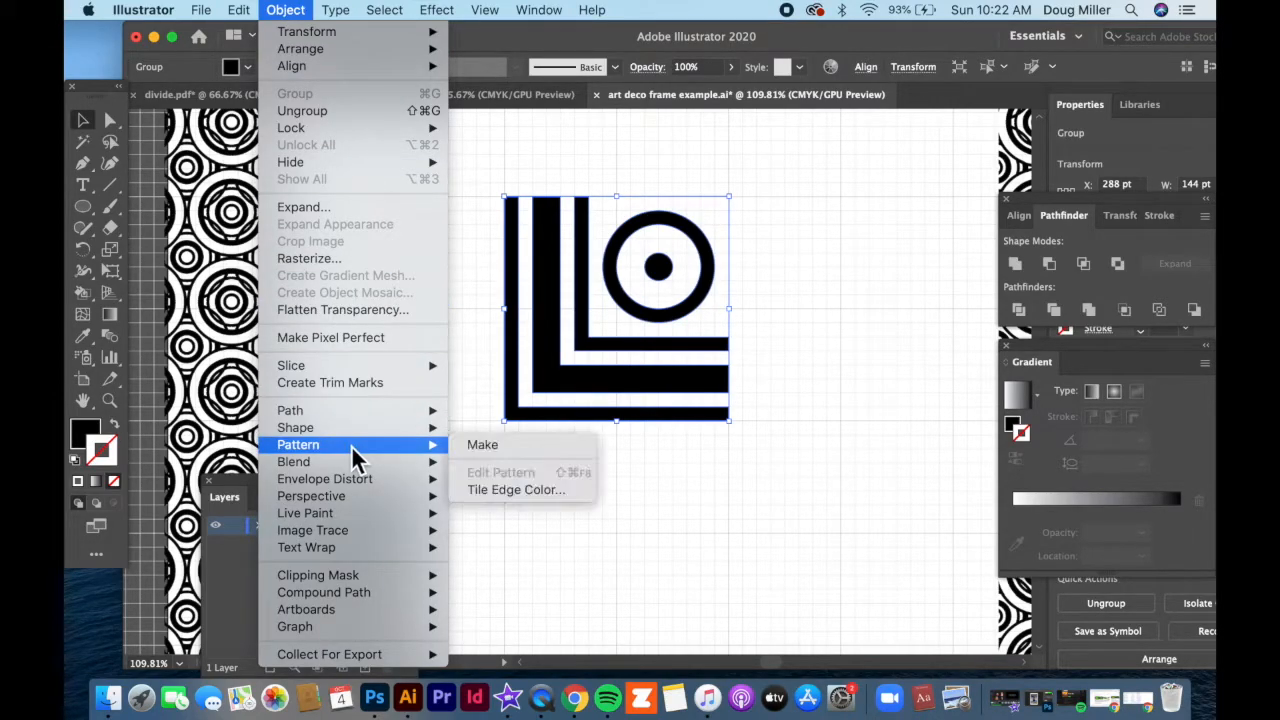
left_click(458, 443)
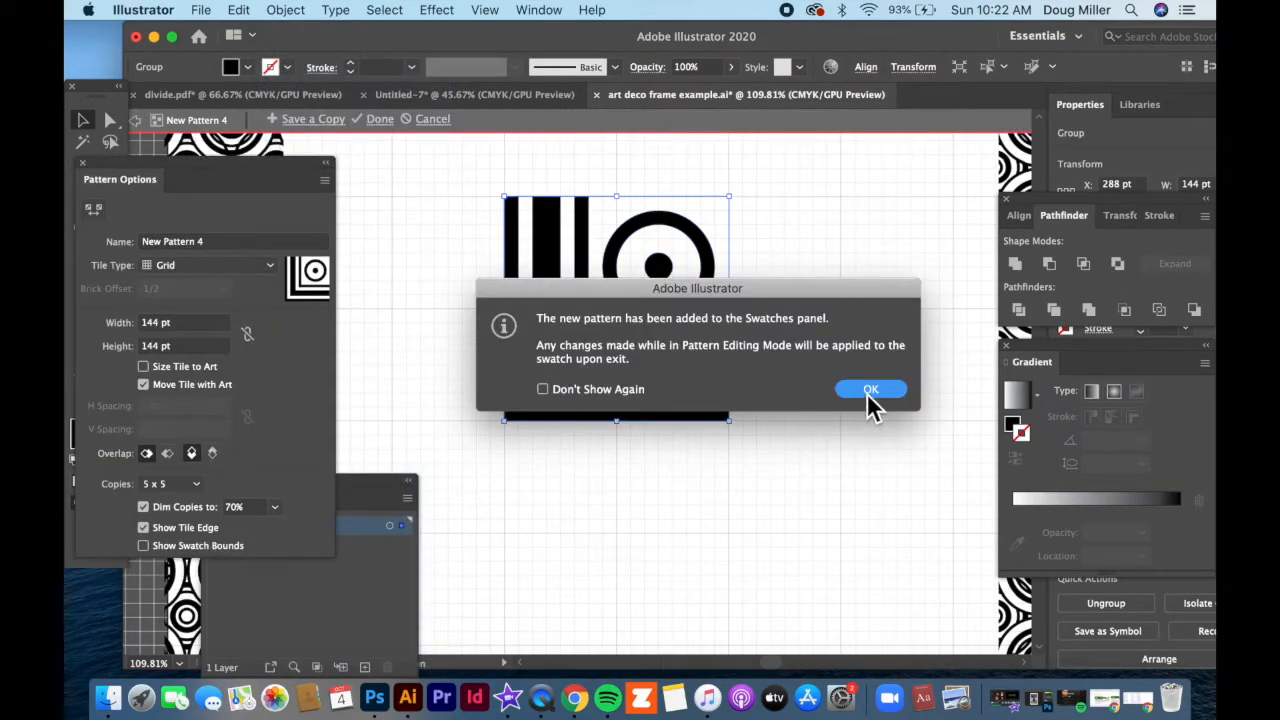
left_click(871, 390)
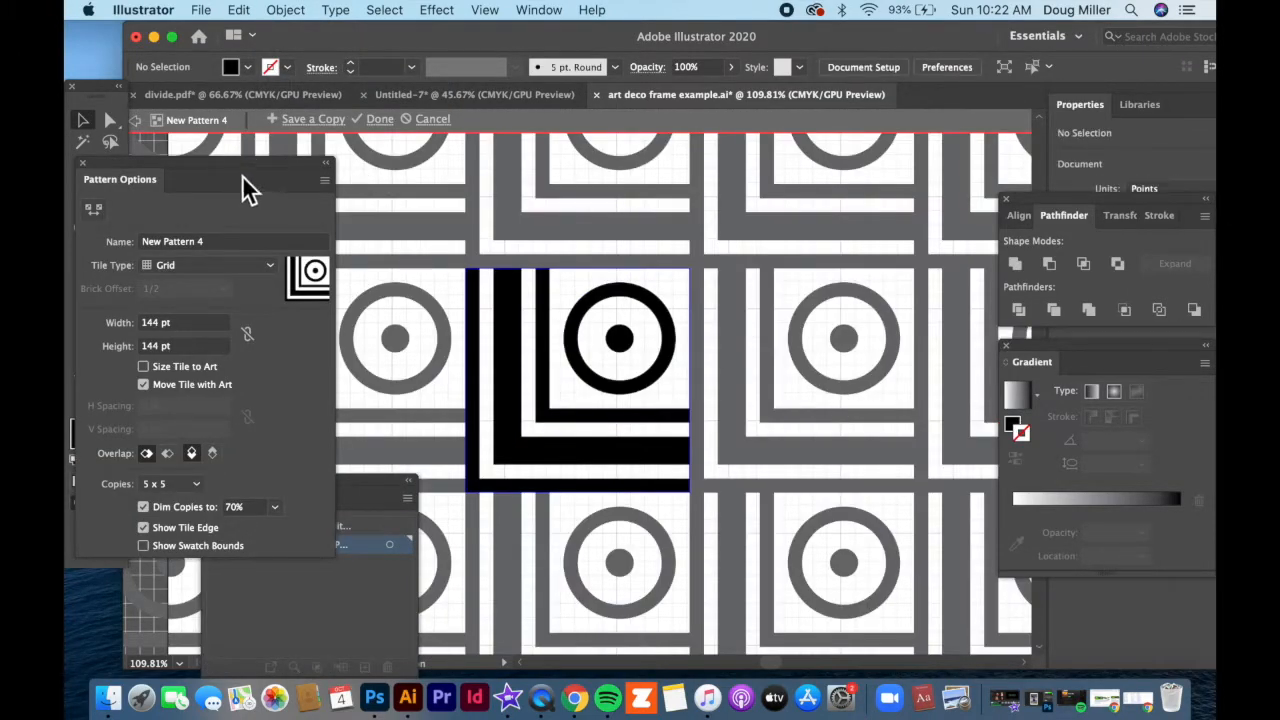
left_click(378, 122)
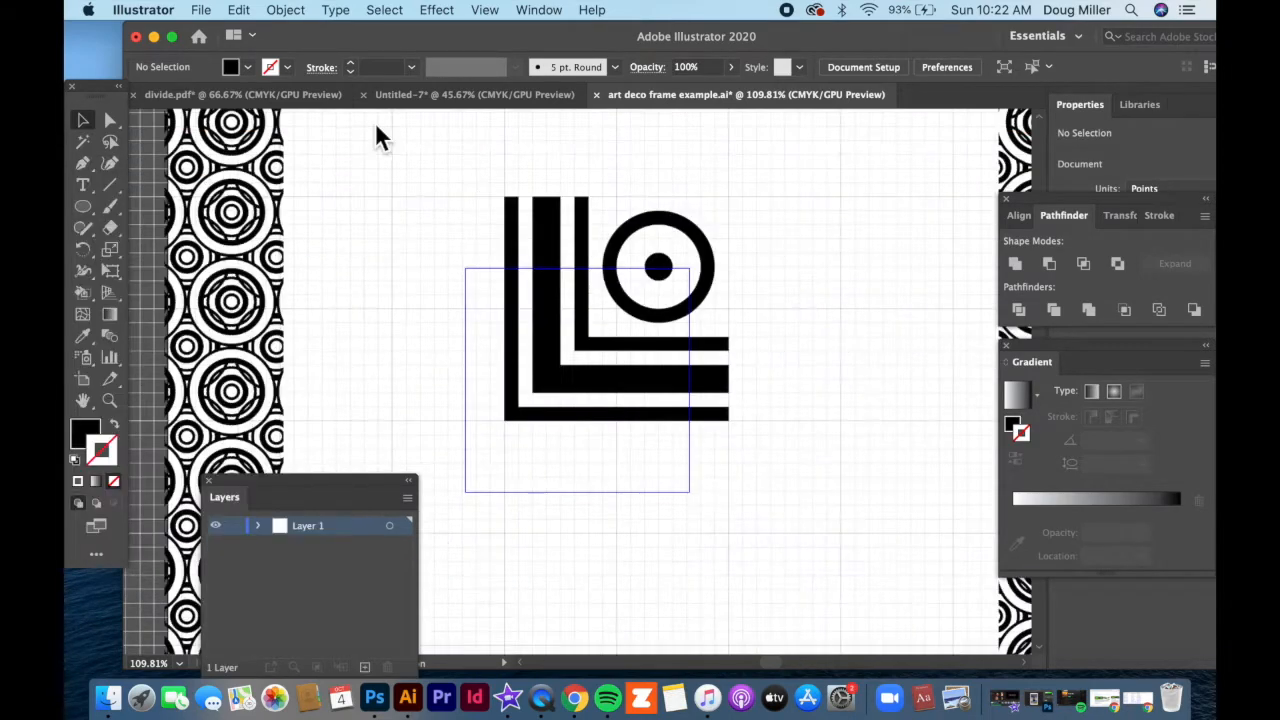
left_click(541, 299)
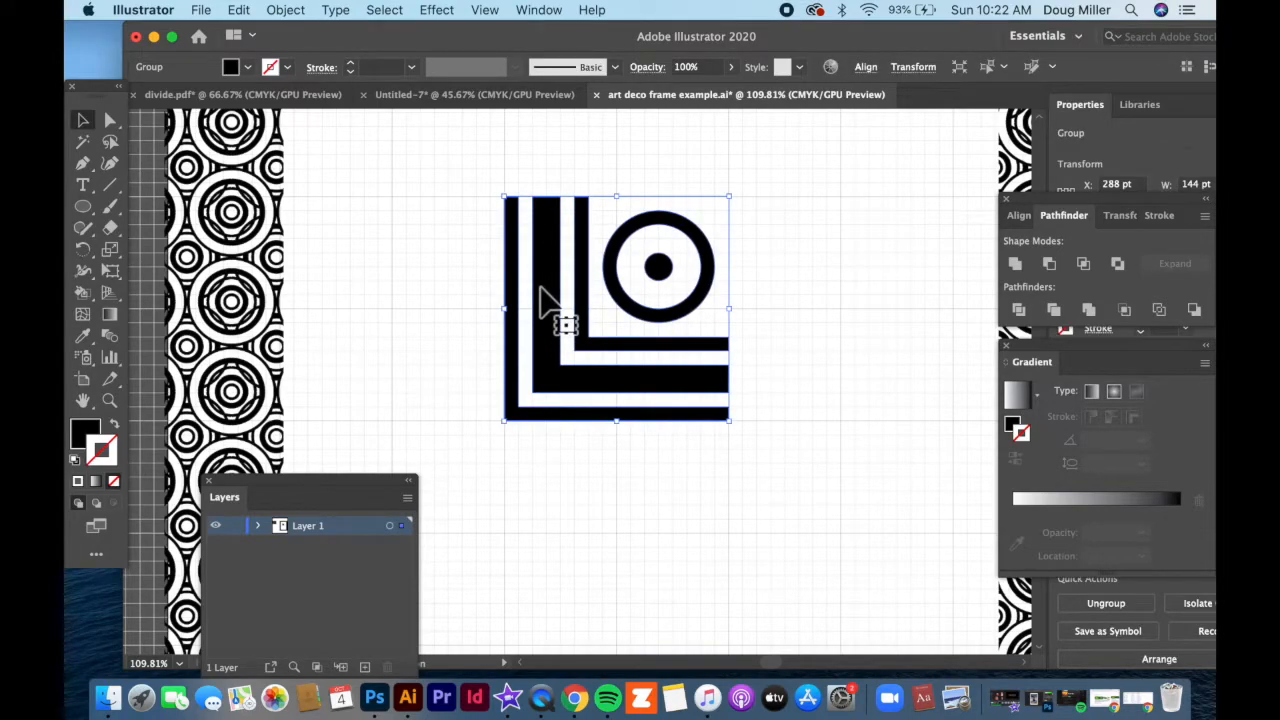
key("Delete")
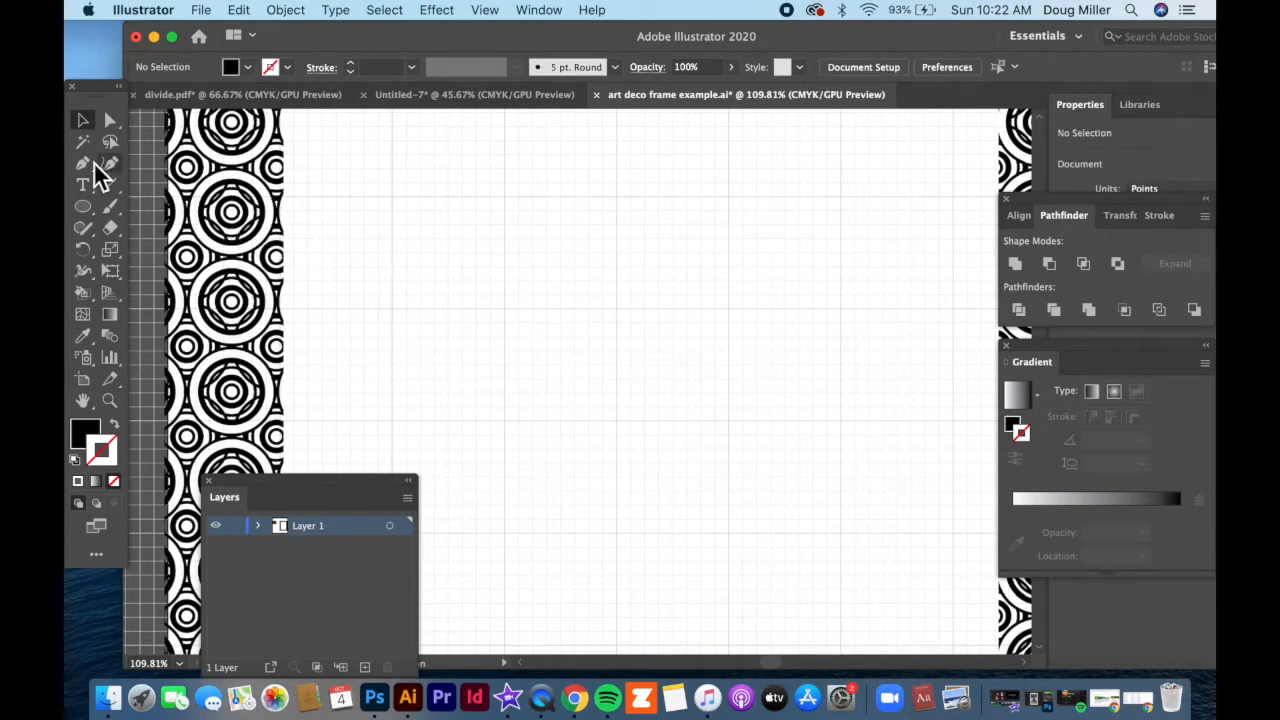
Draw a rectangle about 459 pt wide over the frame's white interior and fill it with the new L-and-circle pattern
left_click_drag(90, 212, 152, 209)
key("super+minus")
key("super+minus")
key("super+minus")
key("super+minus")
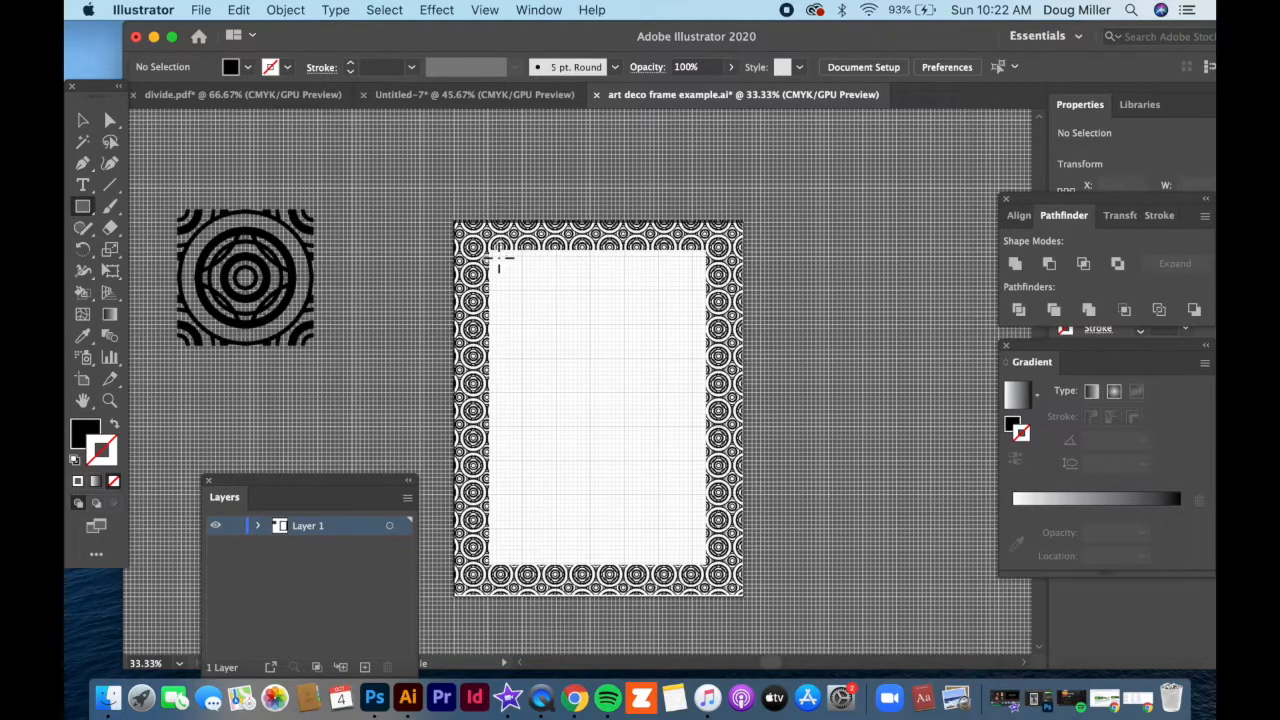
left_click_drag(492, 254, 716, 568)
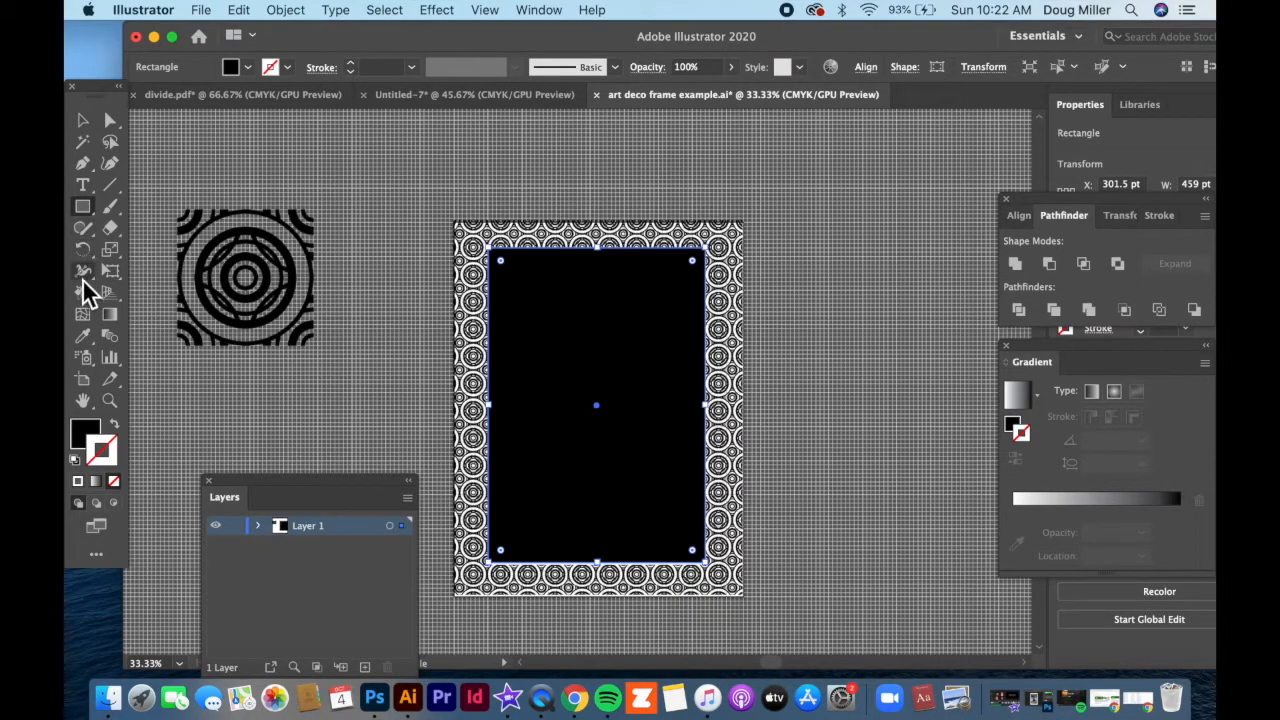
left_click(248, 69)
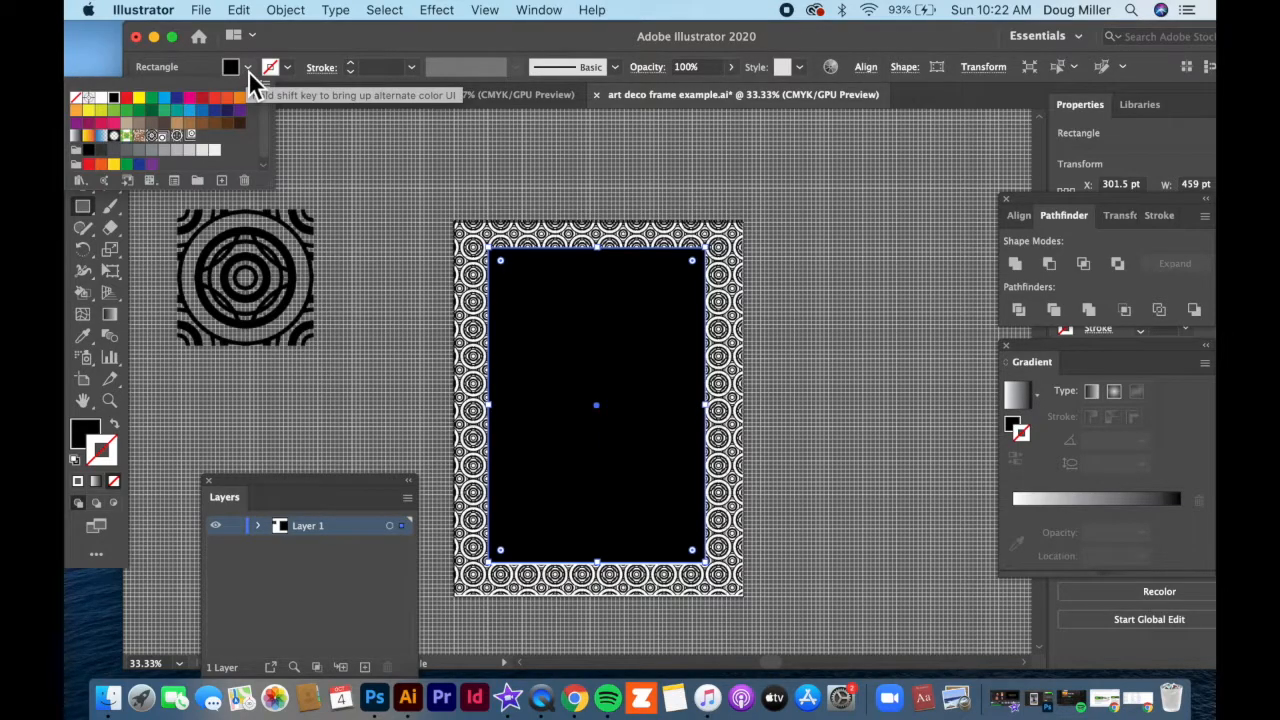
left_click(197, 141)
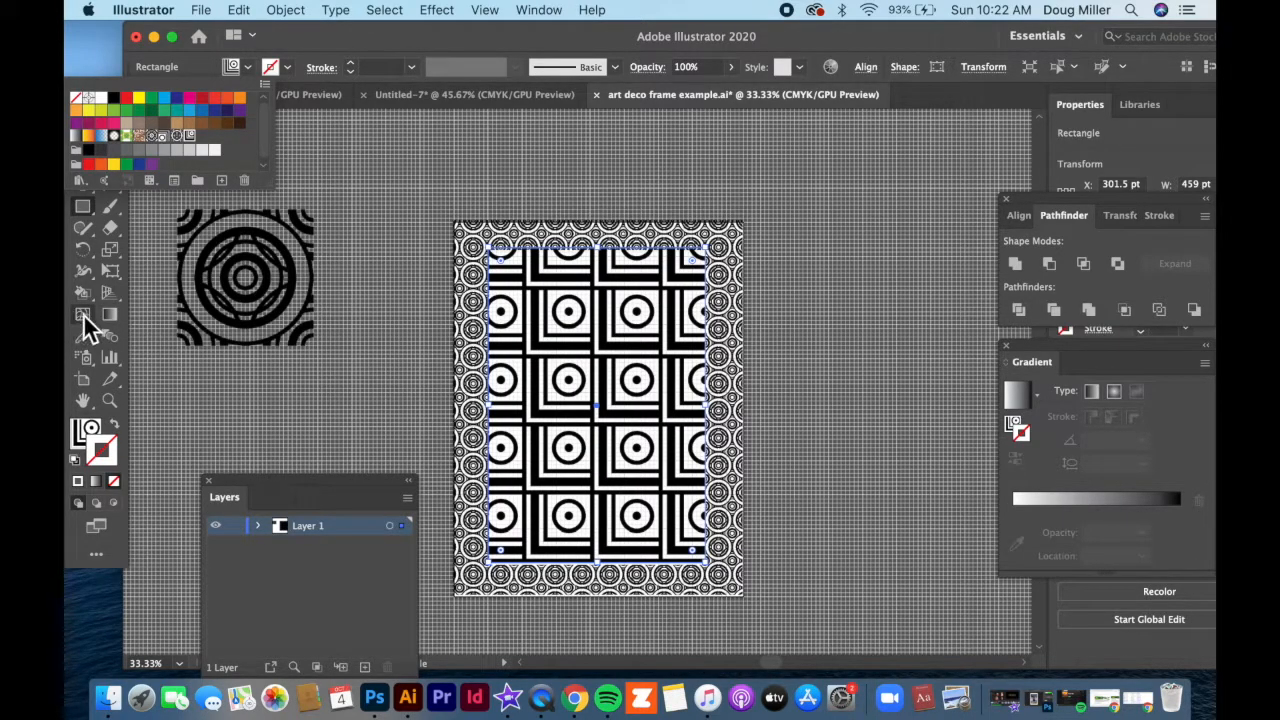
Scale only the pattern inside the rectangle uniformly to 20%, without transforming the object
double_click(111, 250)
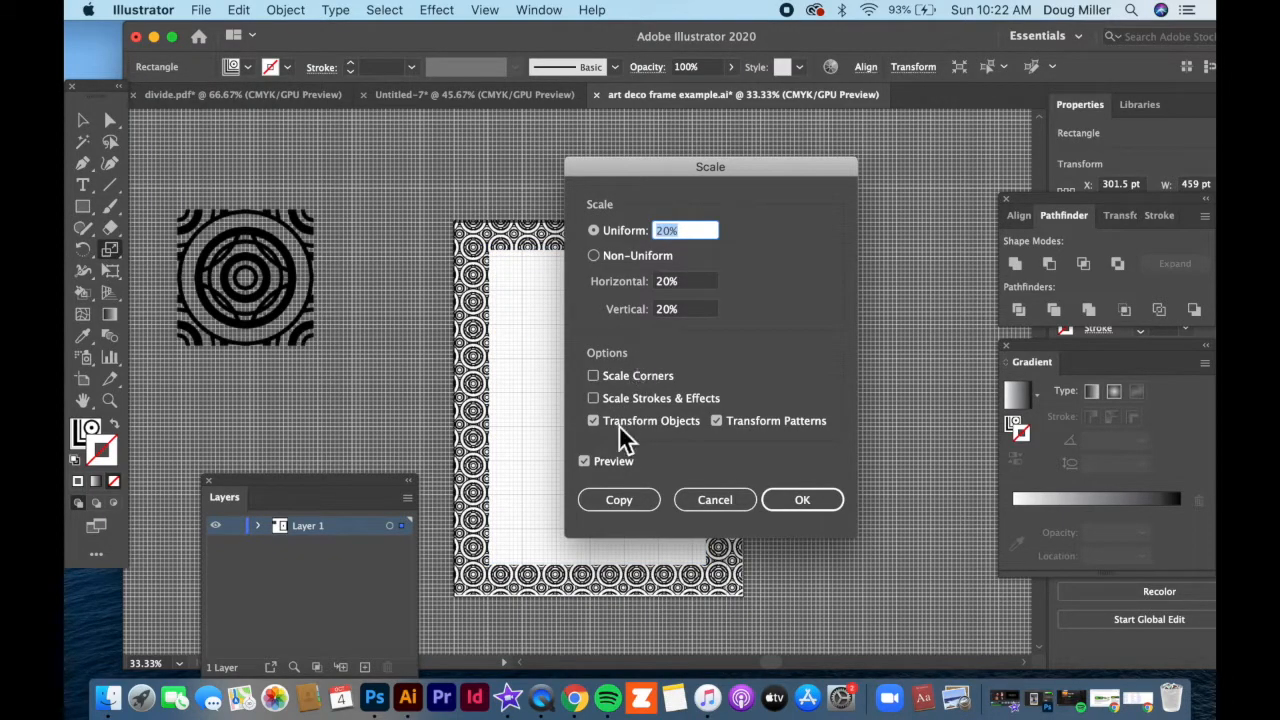
left_click(594, 421)
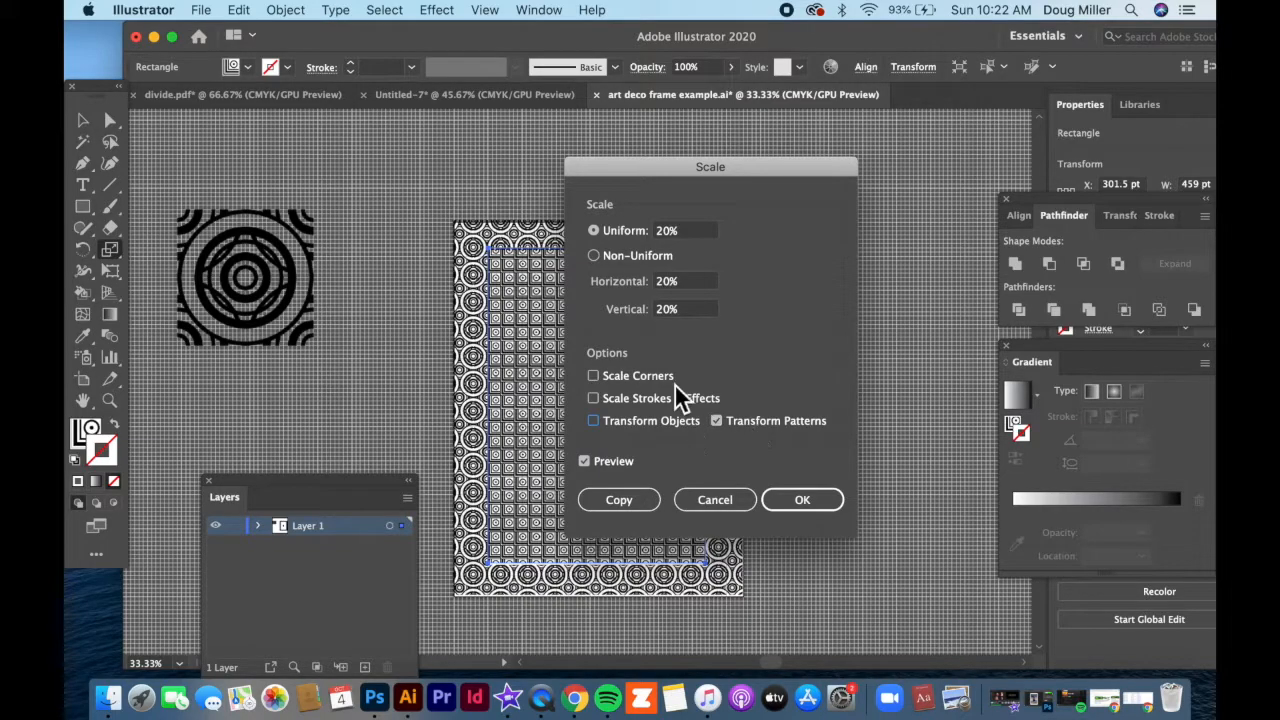
left_click(808, 497)
Rotate only the rectangle's pattern by 45°, leaving the object itself untransformed
left_click(112, 398)
left_click_drag(543, 311, 914, 371)
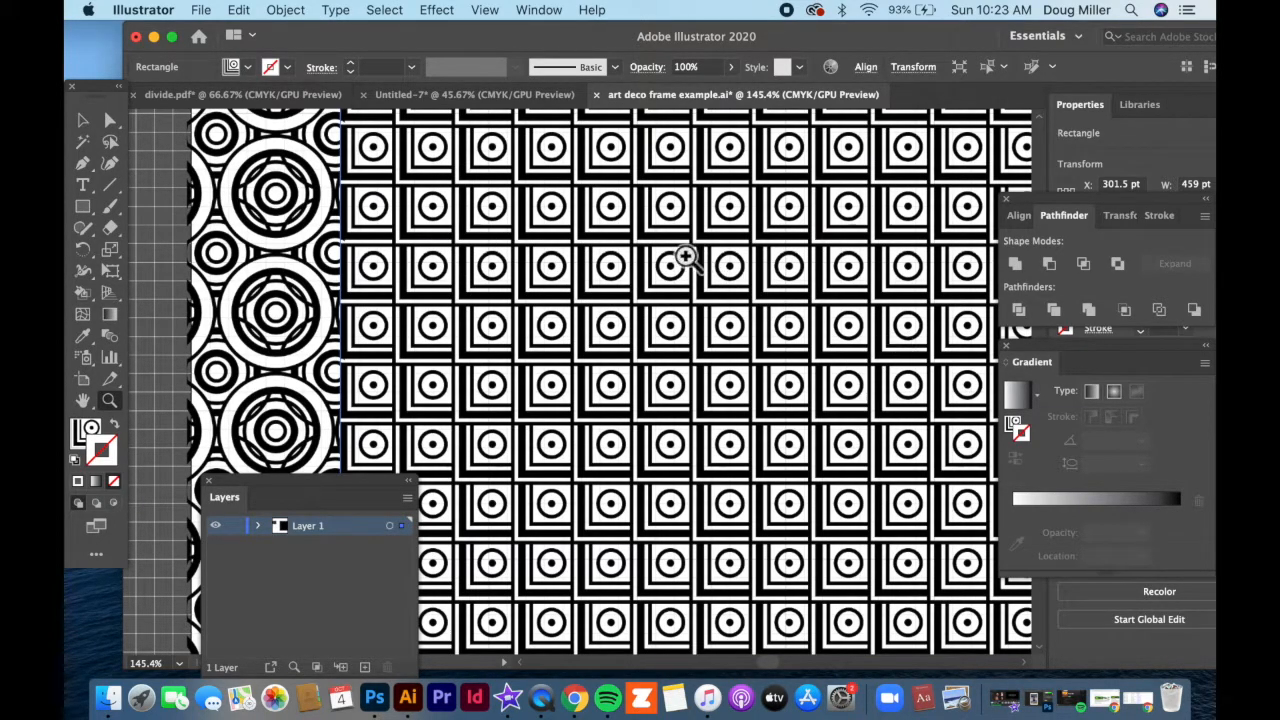
left_click(83, 123)
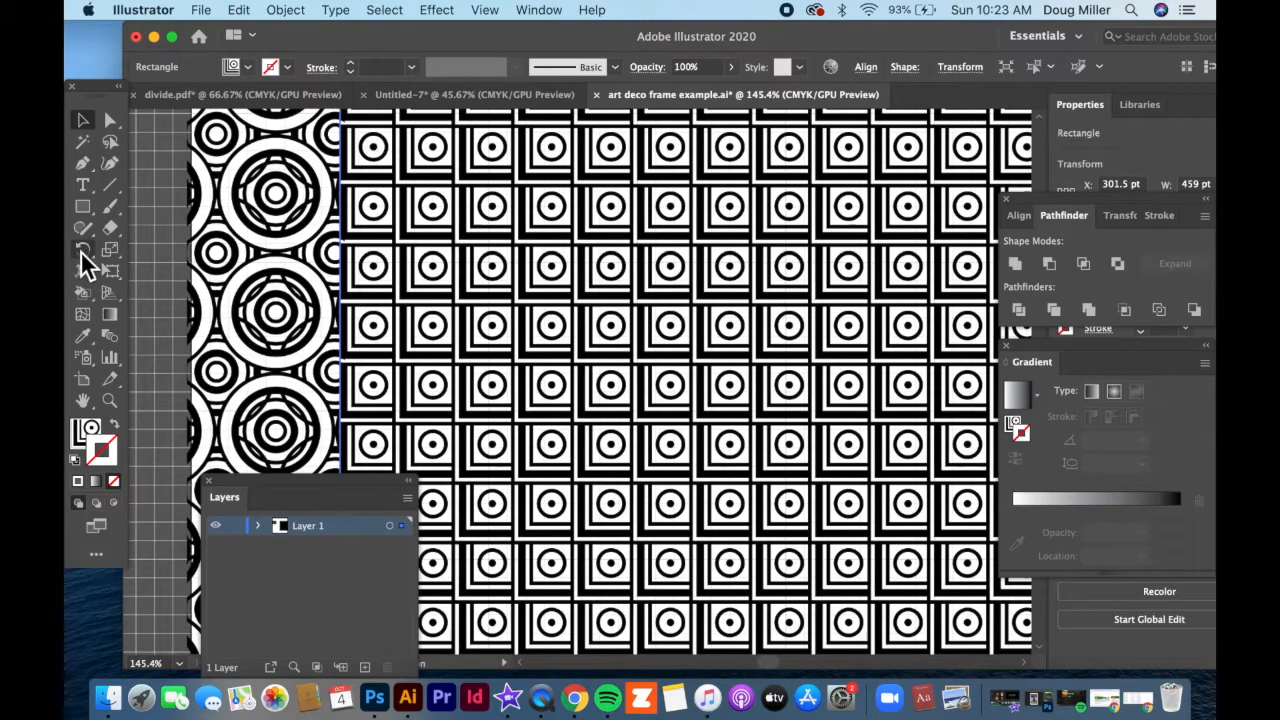
double_click(80, 250)
left_click_drag(520, 283, 760, 294)
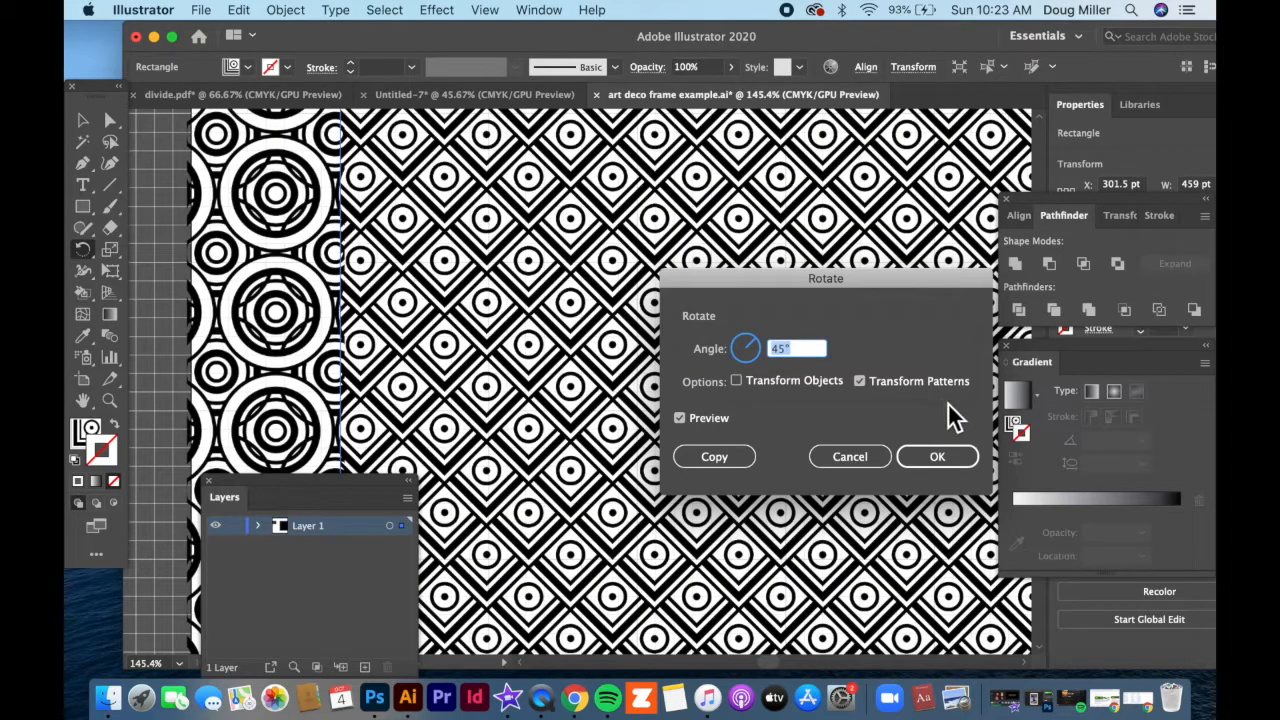
left_click(943, 455)
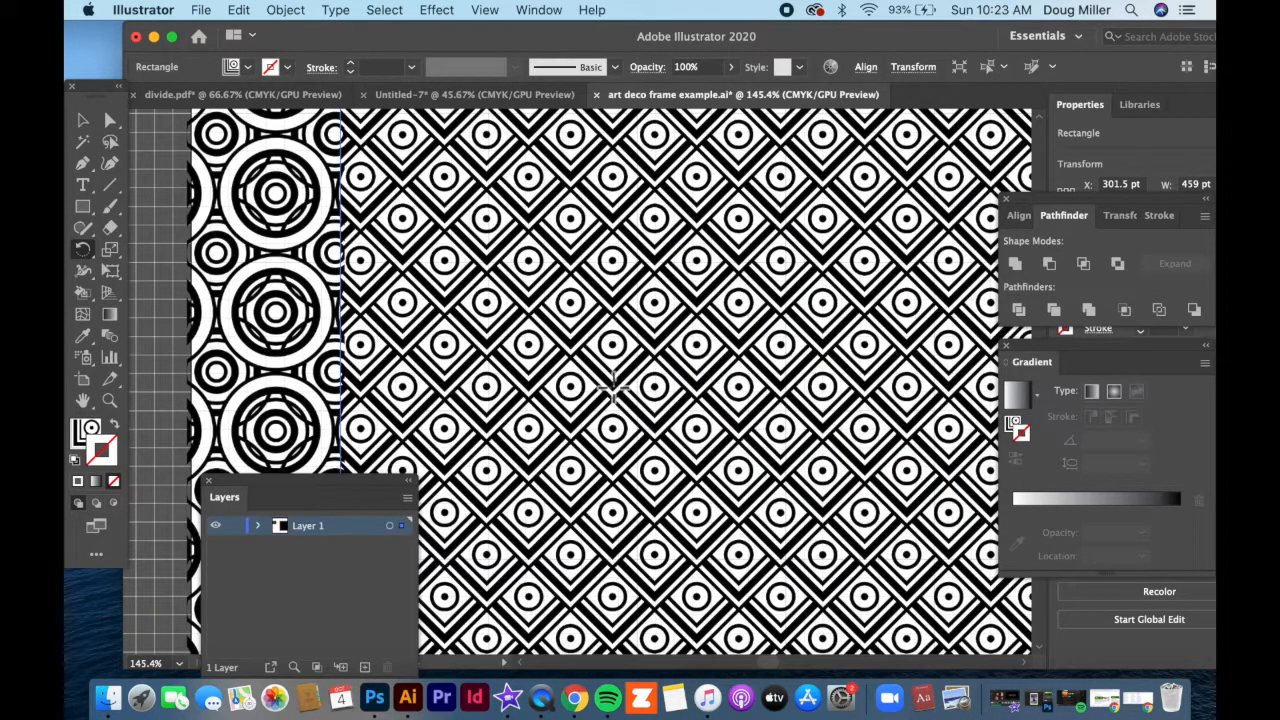
Try to set the patterned rectangle's stroke to black, 000000, in the Color Picker
key("super+minus")
key("super+minus")
key("super+minus")
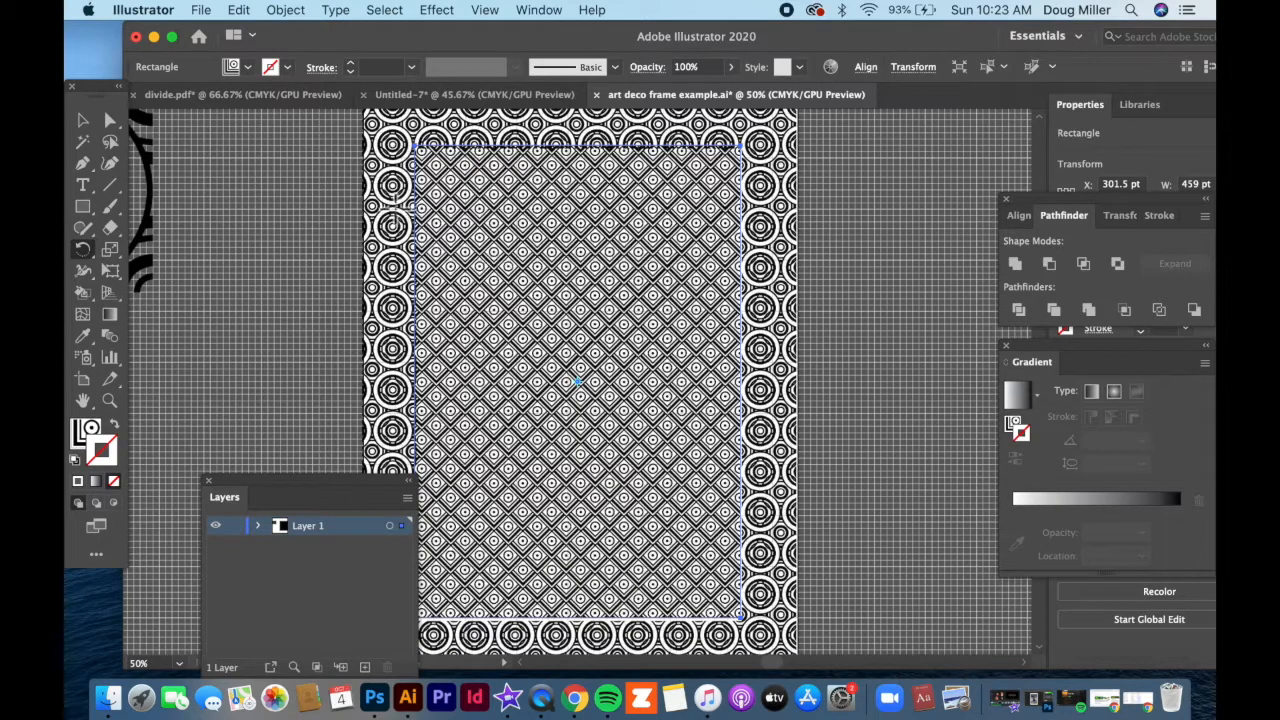
left_click(83, 207)
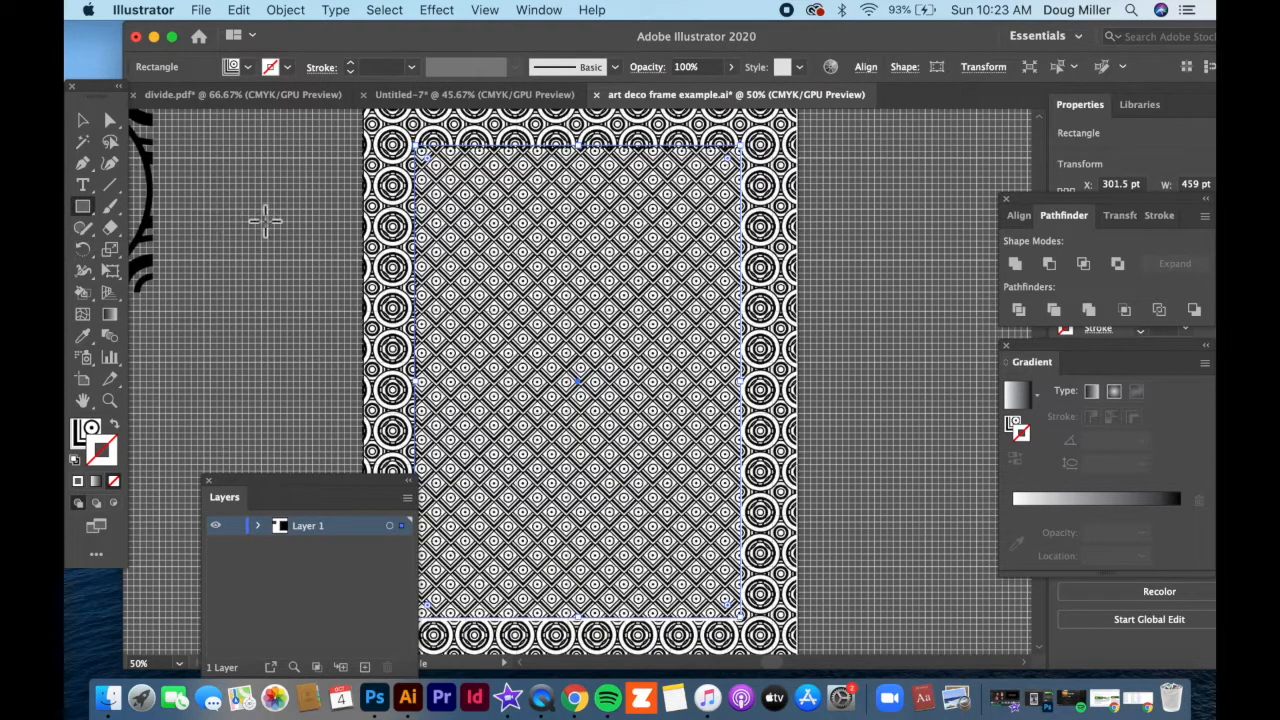
double_click(108, 453)
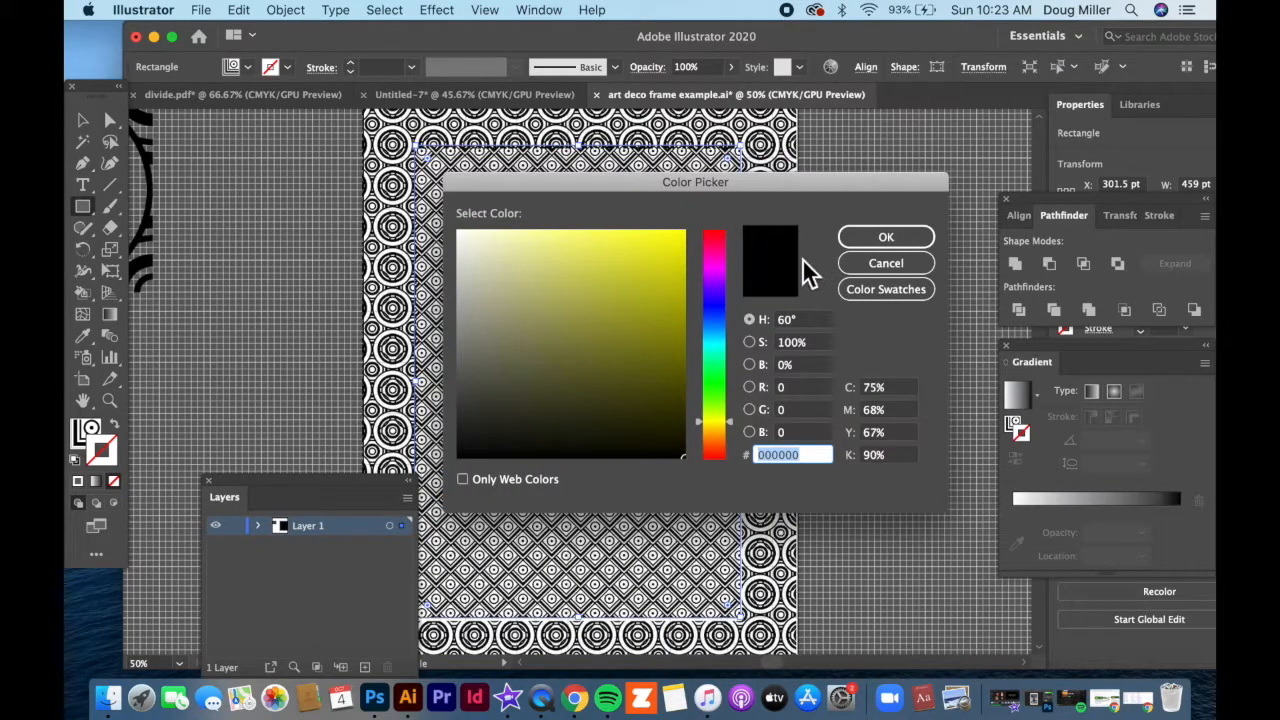
mouse_move(650, 349)
left_mouse_down()
mouse_move(663, 437)
mouse_move(692, 462)
left_mouse_up()
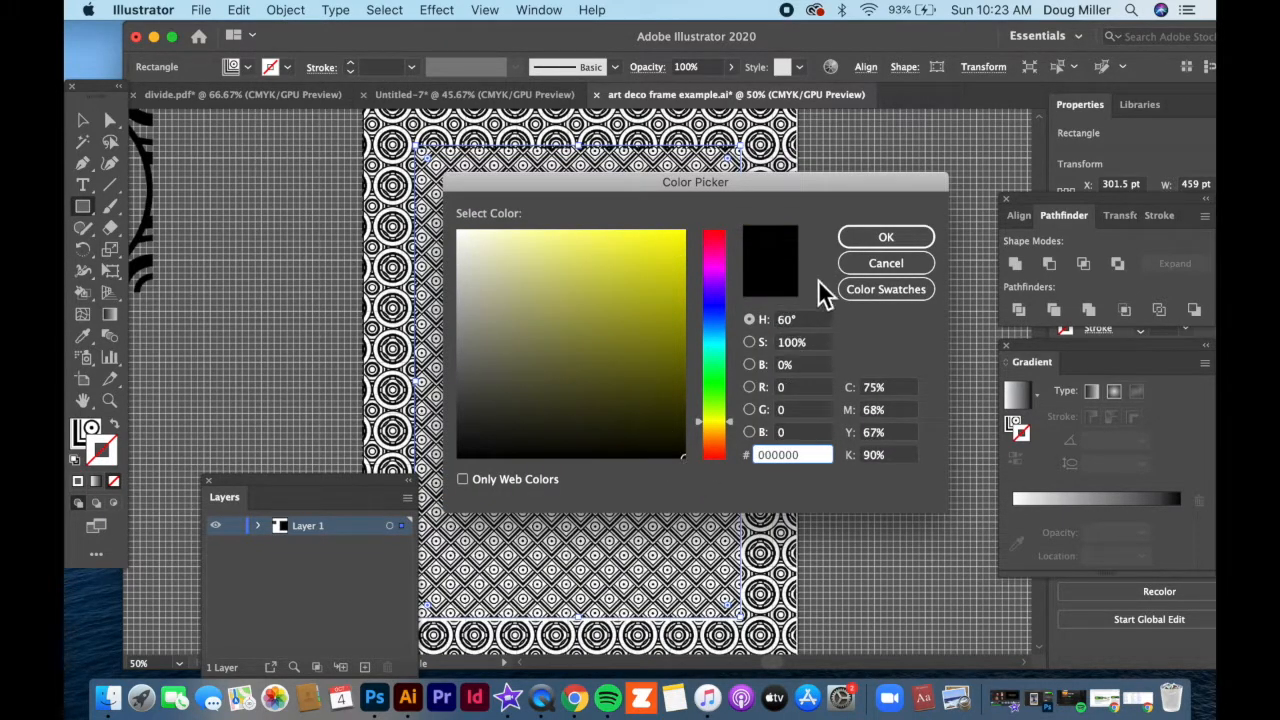
left_click(884, 240)
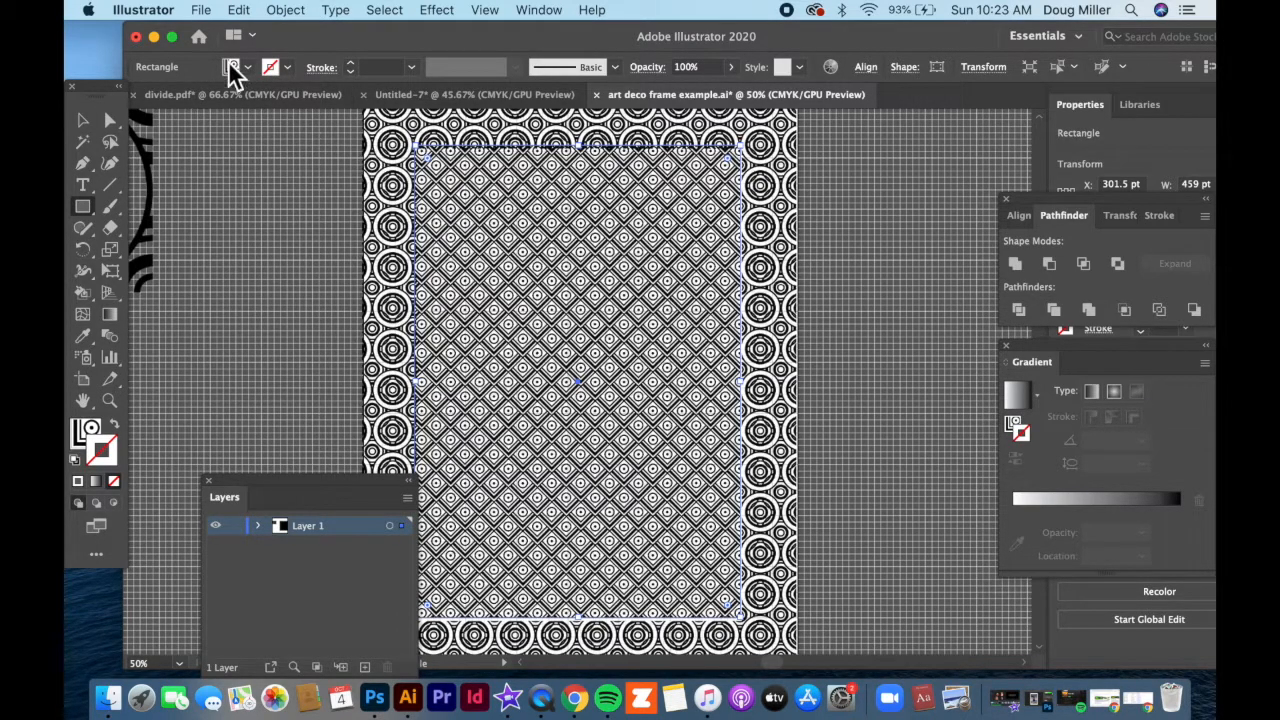
Give the patterned rectangle a black stroke with a weight of 8 pt
left_click(289, 69)
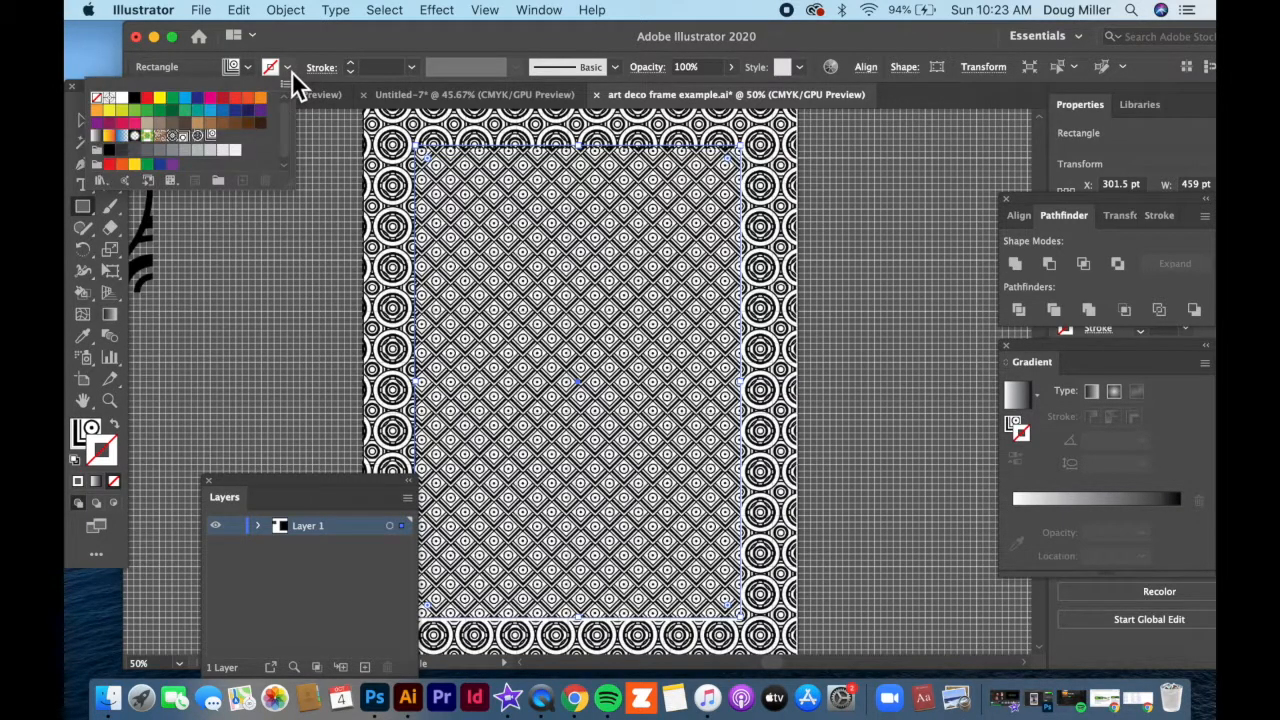
left_click(135, 98)
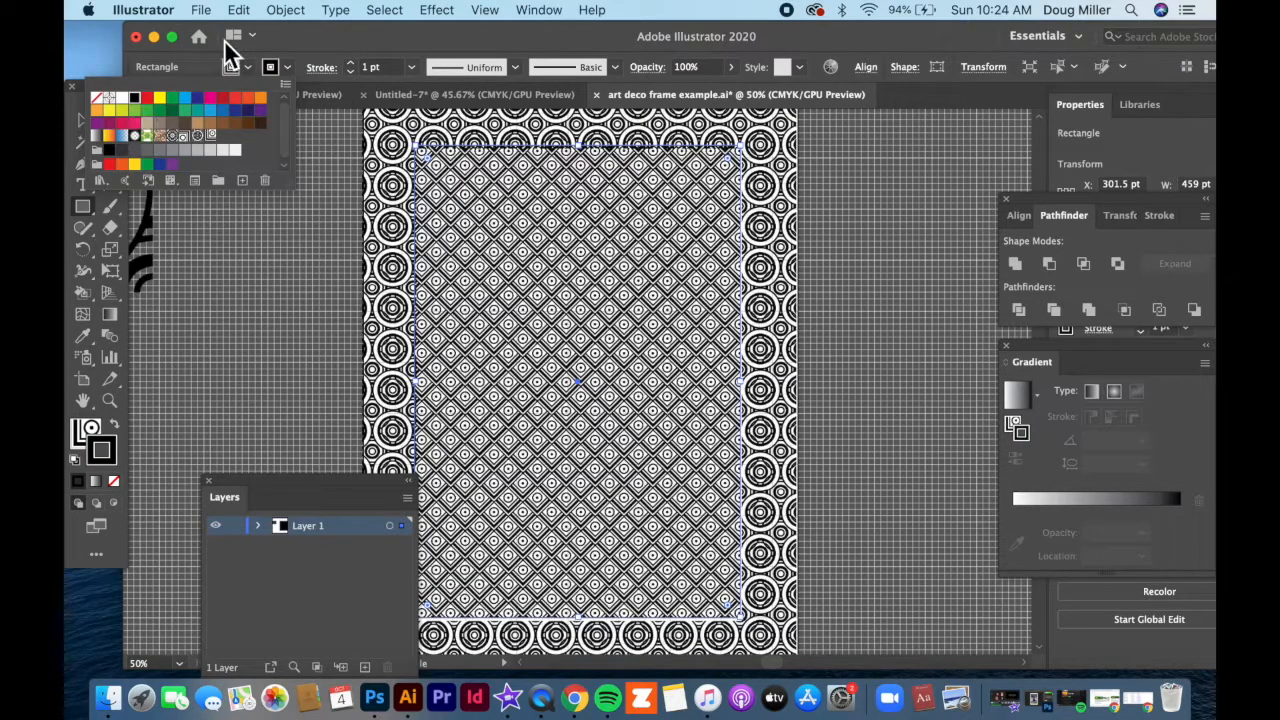
left_click(352, 63)
left_click(352, 63)
left_click(352, 63)
left_click(352, 63)
left_click(352, 63)
left_click(352, 63)
left_click(352, 63)
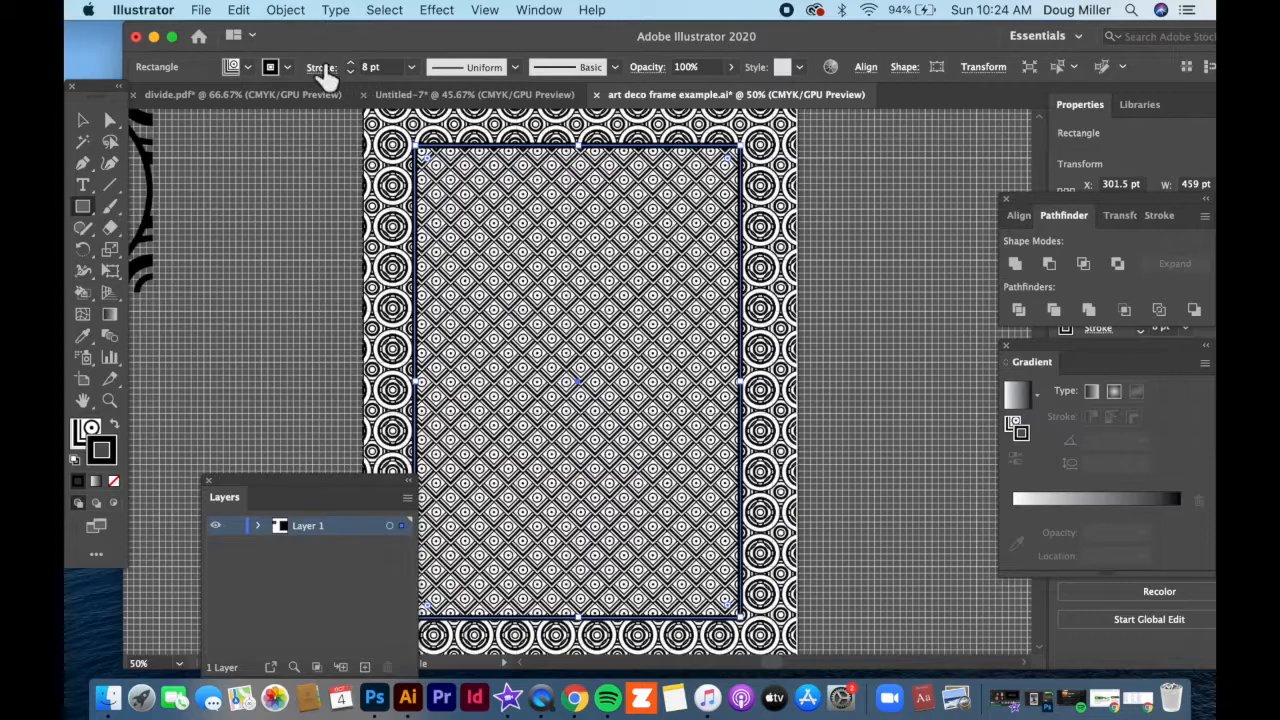
left_click(85, 124)
left_click(219, 197)
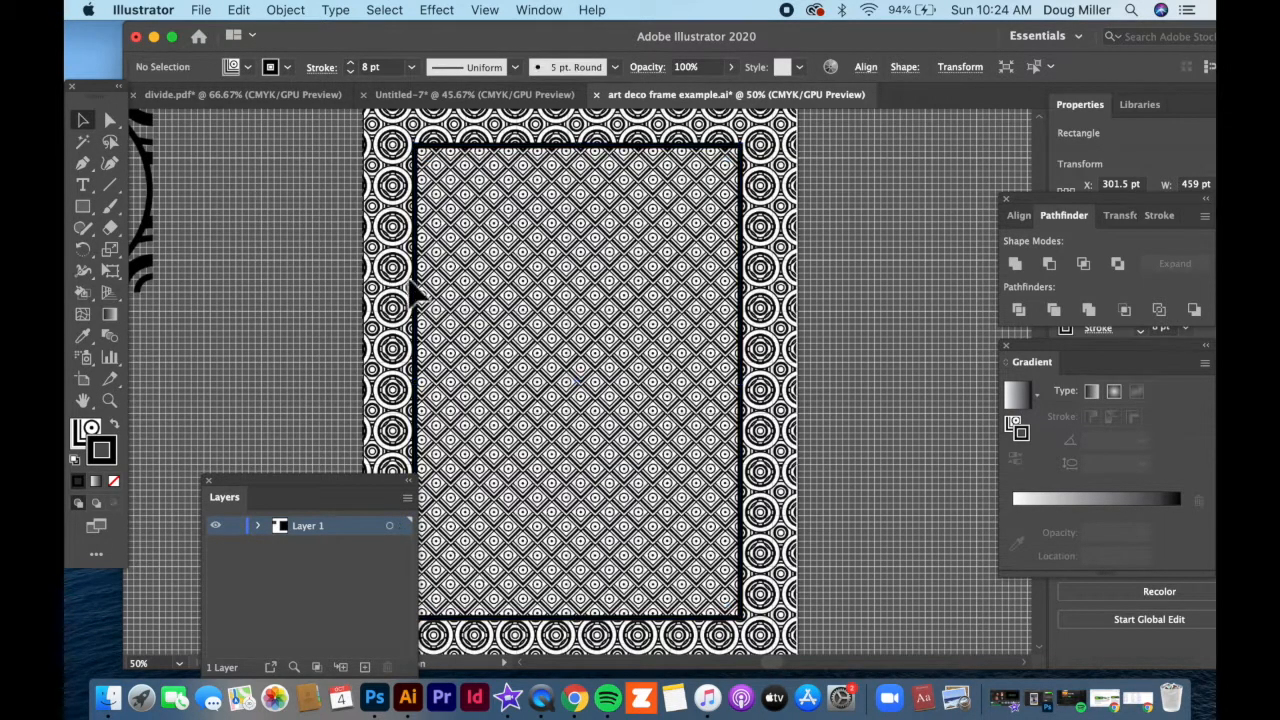
Draw a rectangle about 396 pt wide inside the patterned one with the default white fill and 1 pt black stroke
left_click(471, 323)
left_click(80, 210)
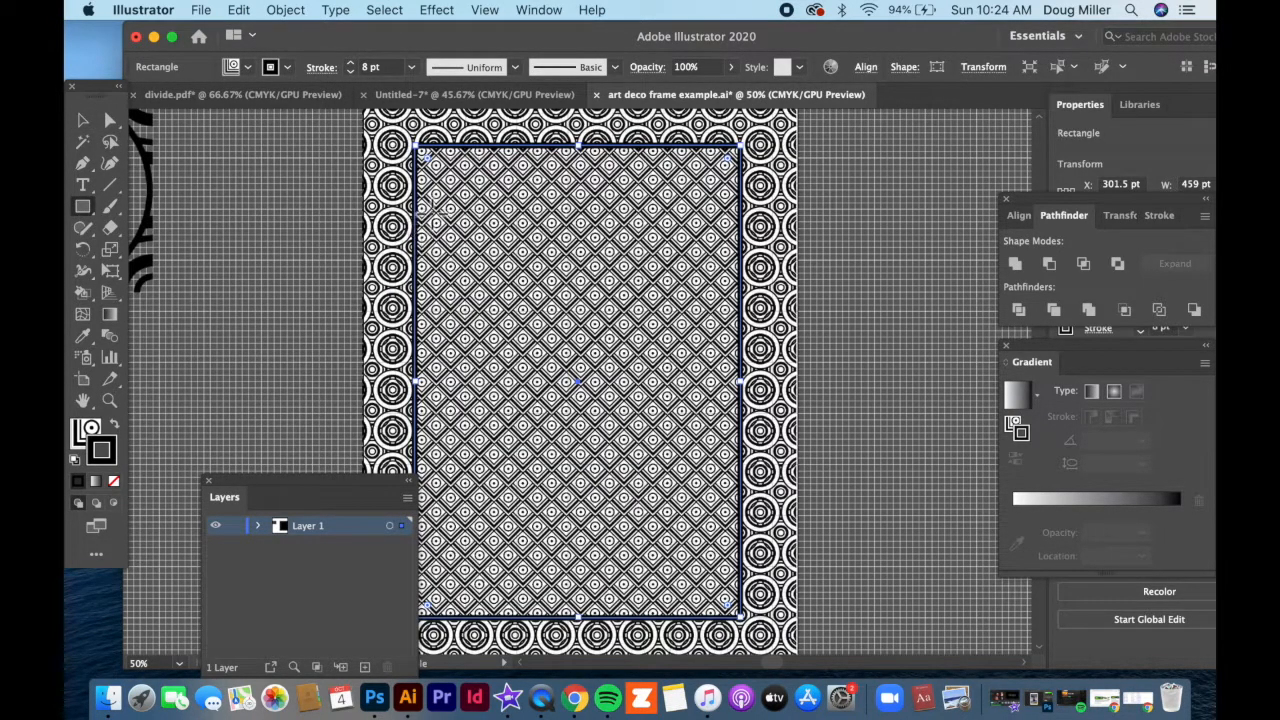
left_click_drag(444, 158, 722, 600)
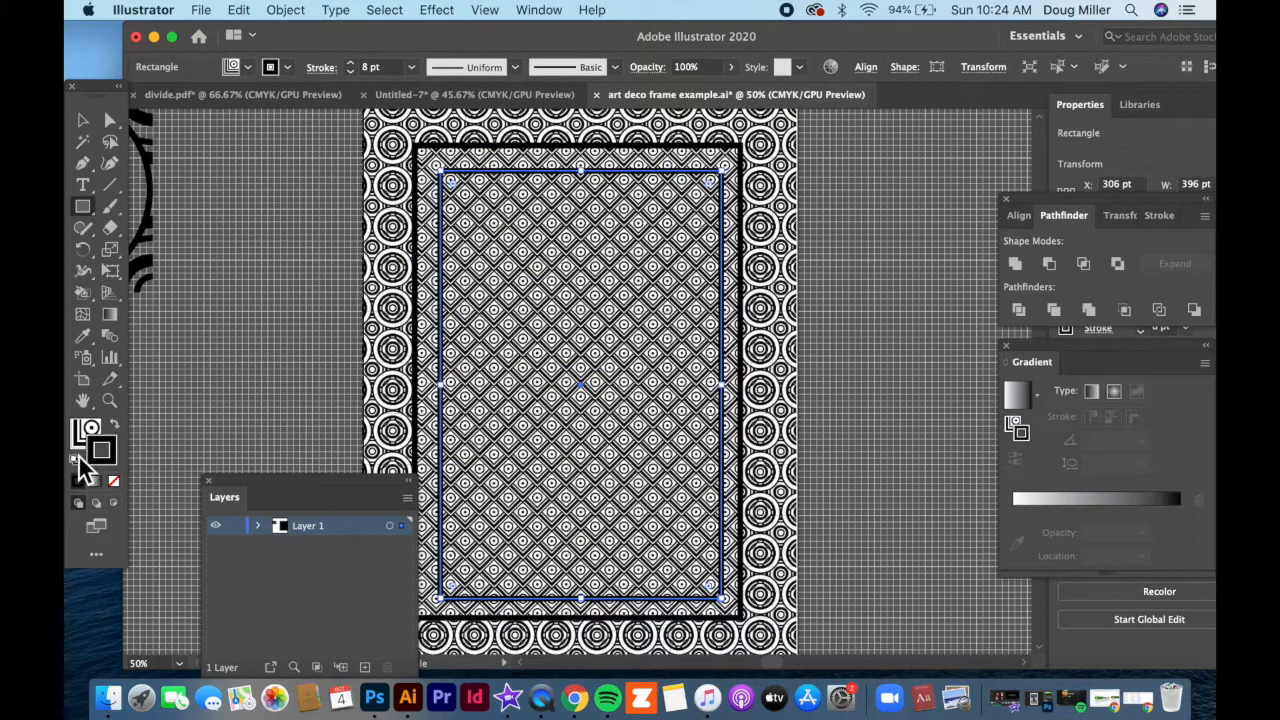
left_click(78, 464)
left_click(84, 121)
left_click(296, 290)
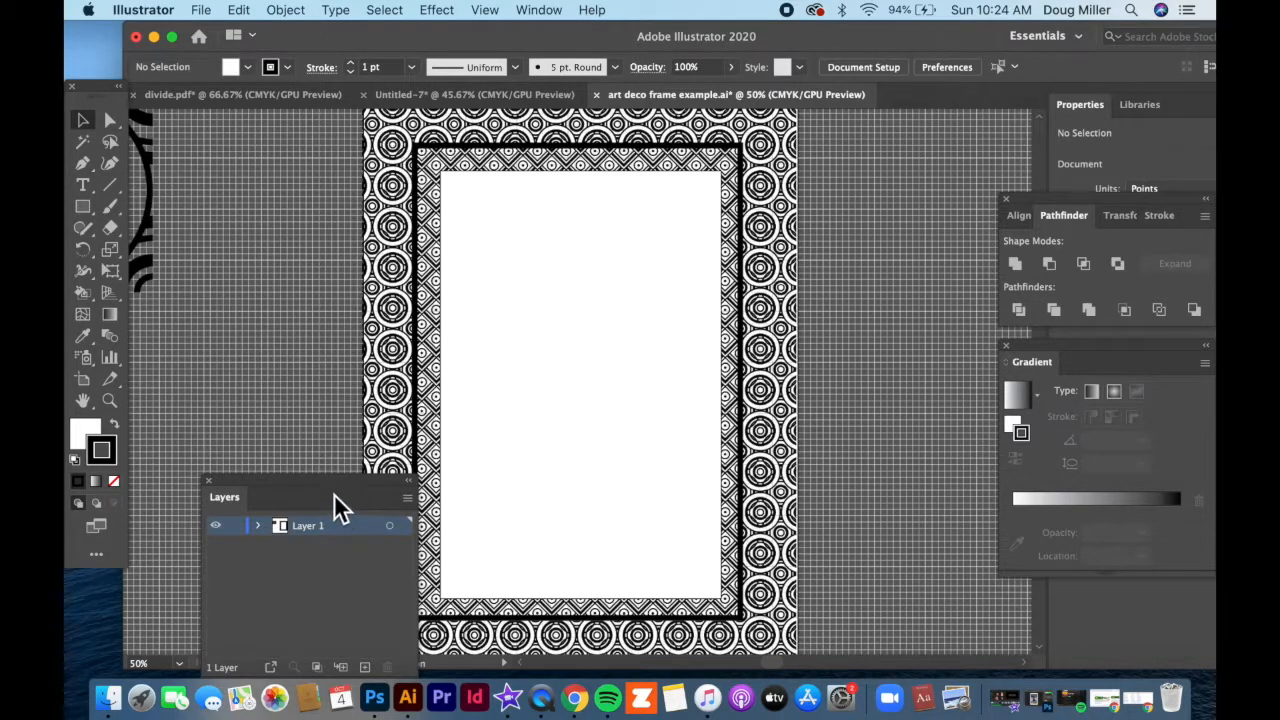
left_click_drag(332, 490, 286, 412)
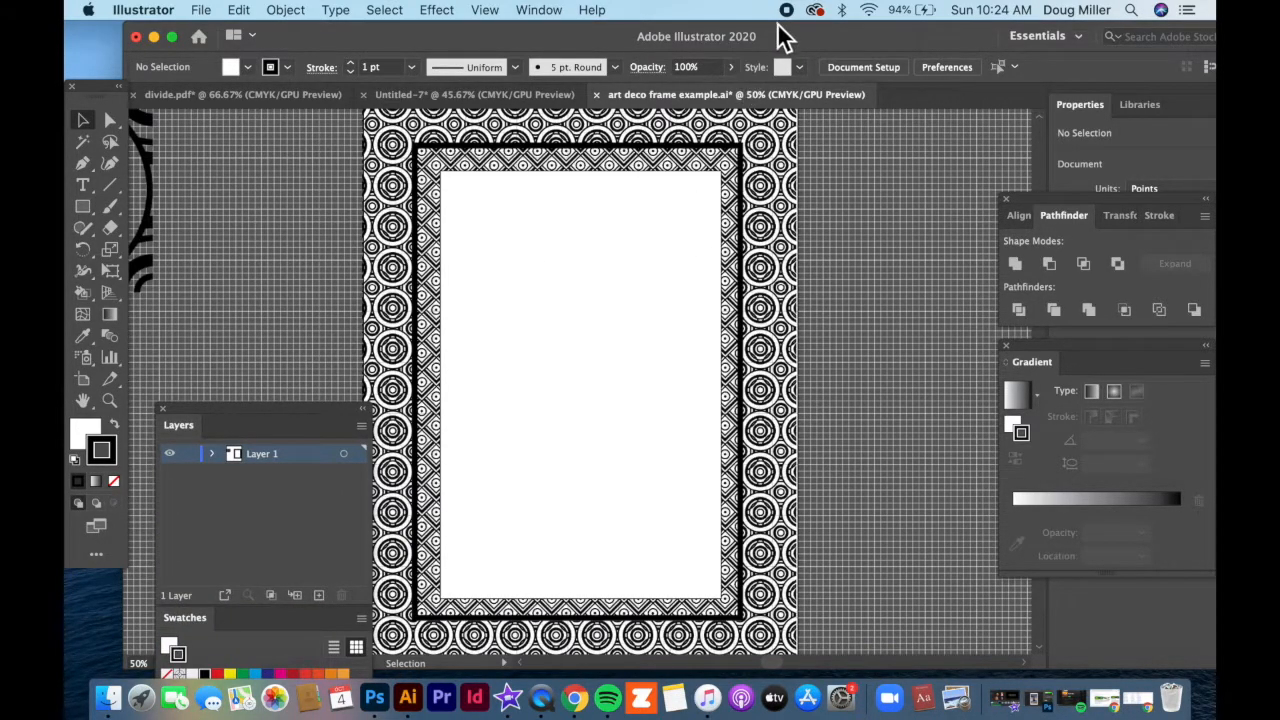